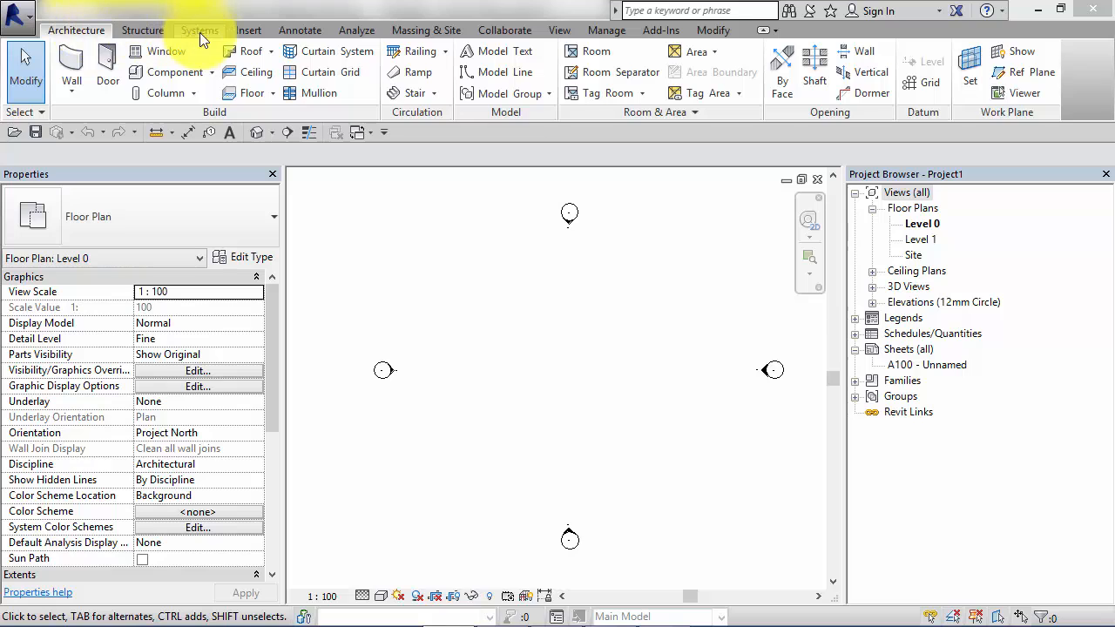
Start a CAD import and choose School Plan.dwg from the DWG Files folder.
click(249, 30)
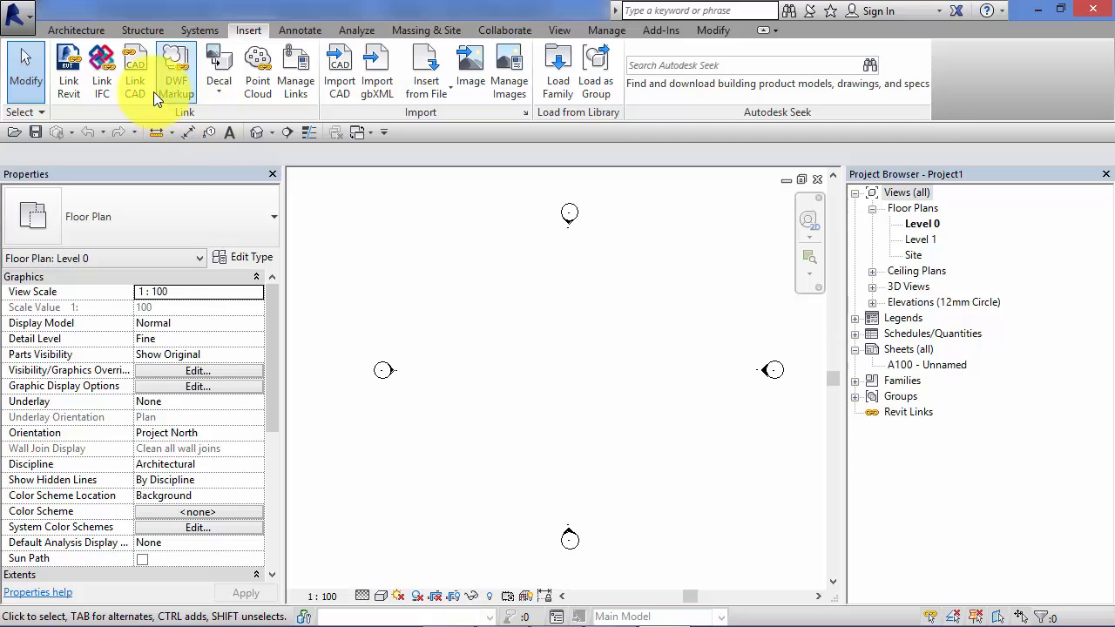
click(331, 59)
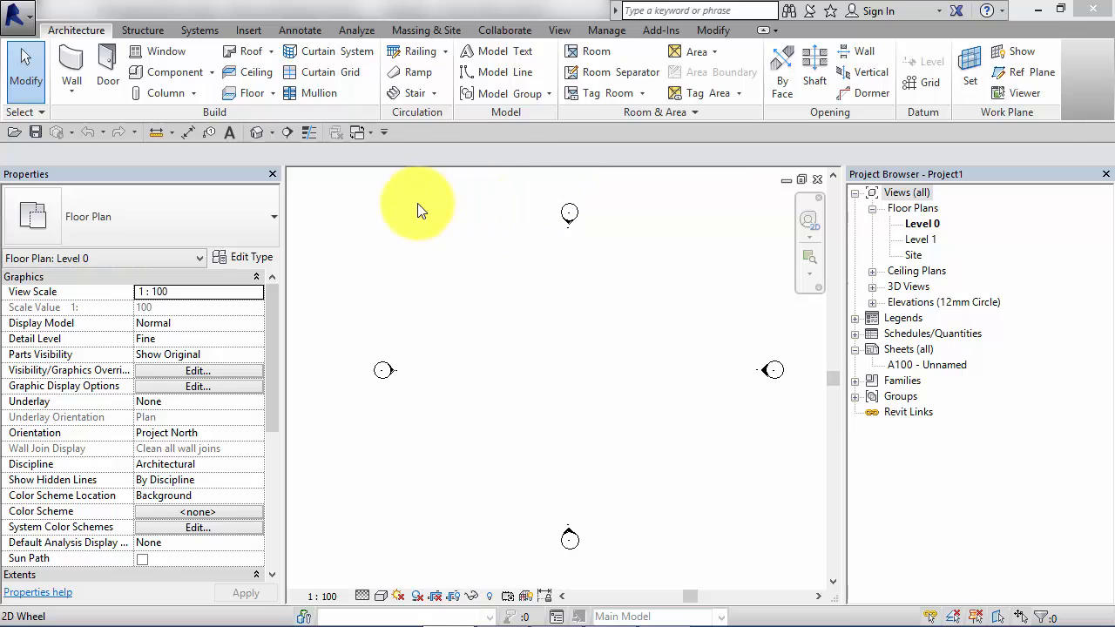
click(248, 30)
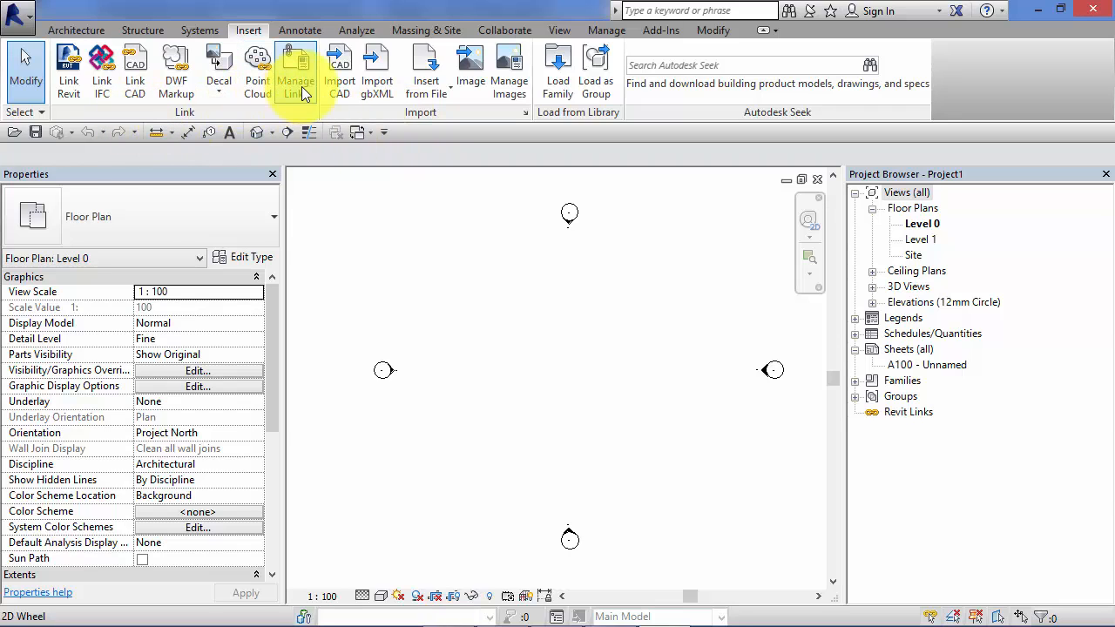
click(342, 58)
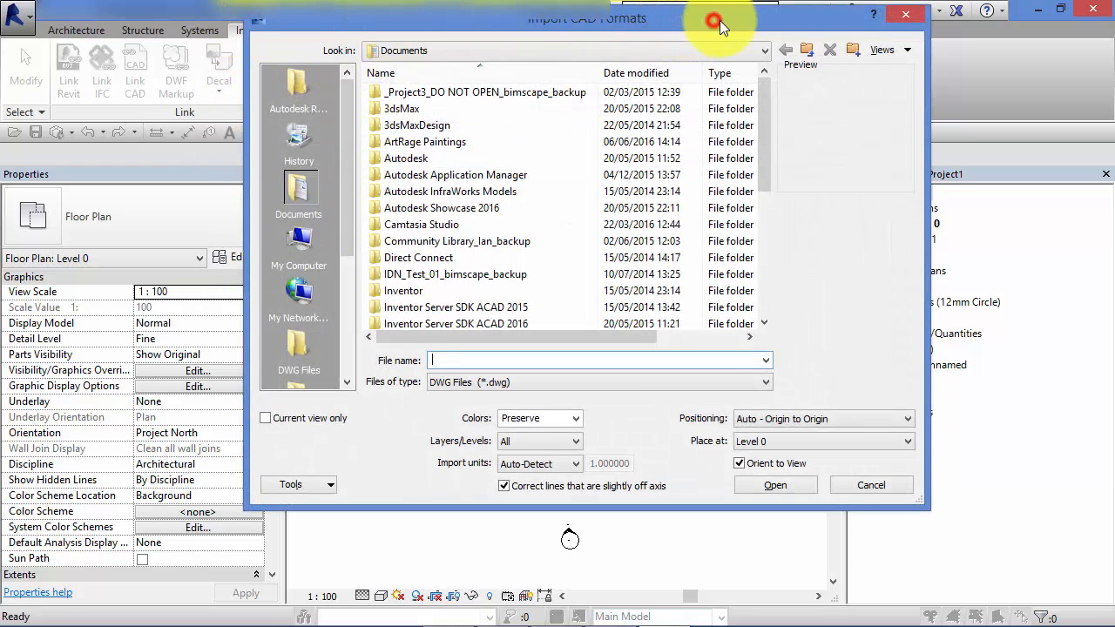
drag(719, 20, 747, 40)
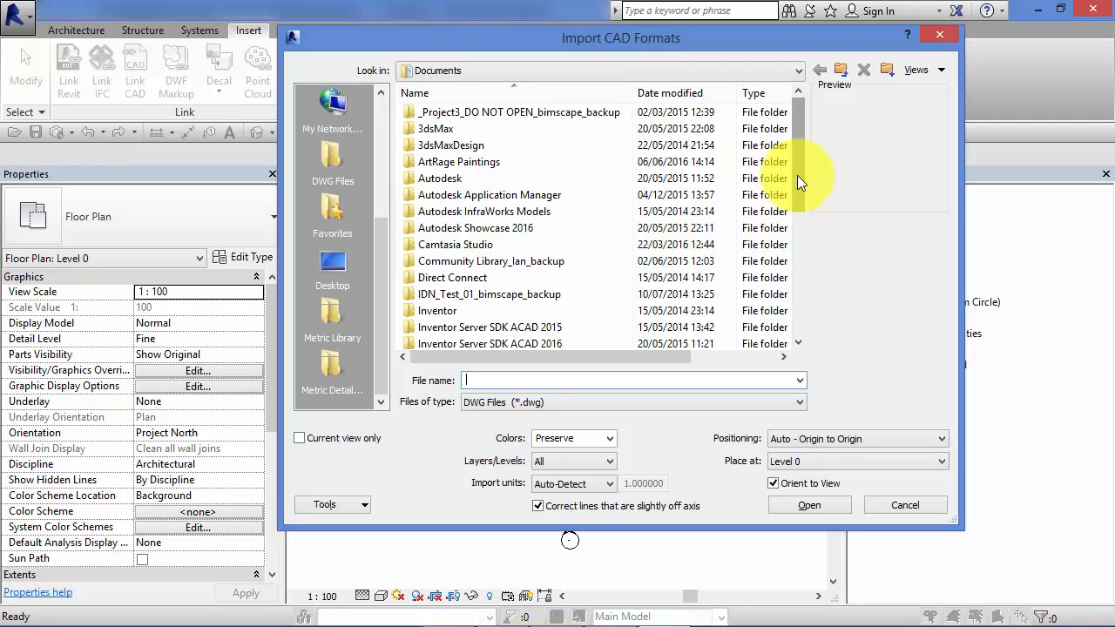
drag(796, 178, 795, 189)
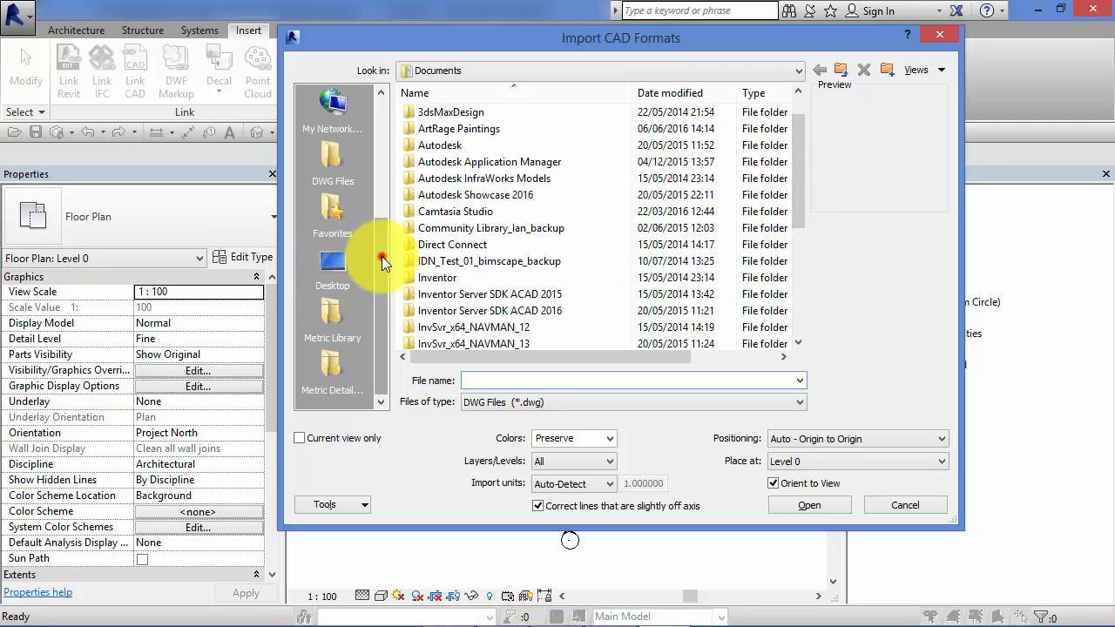
click(332, 157)
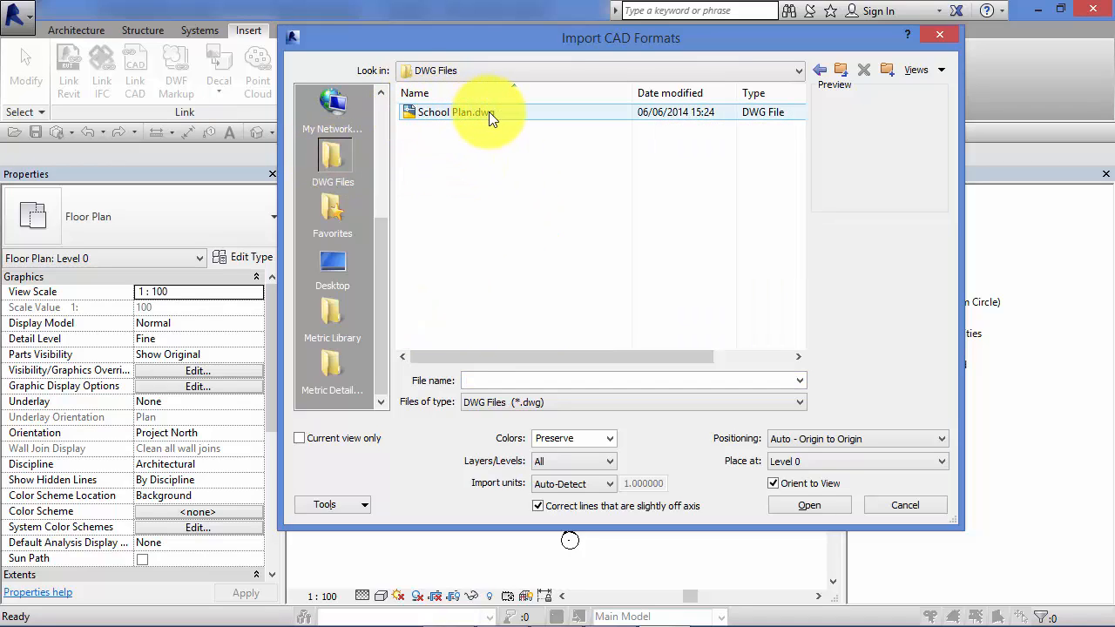
click(440, 114)
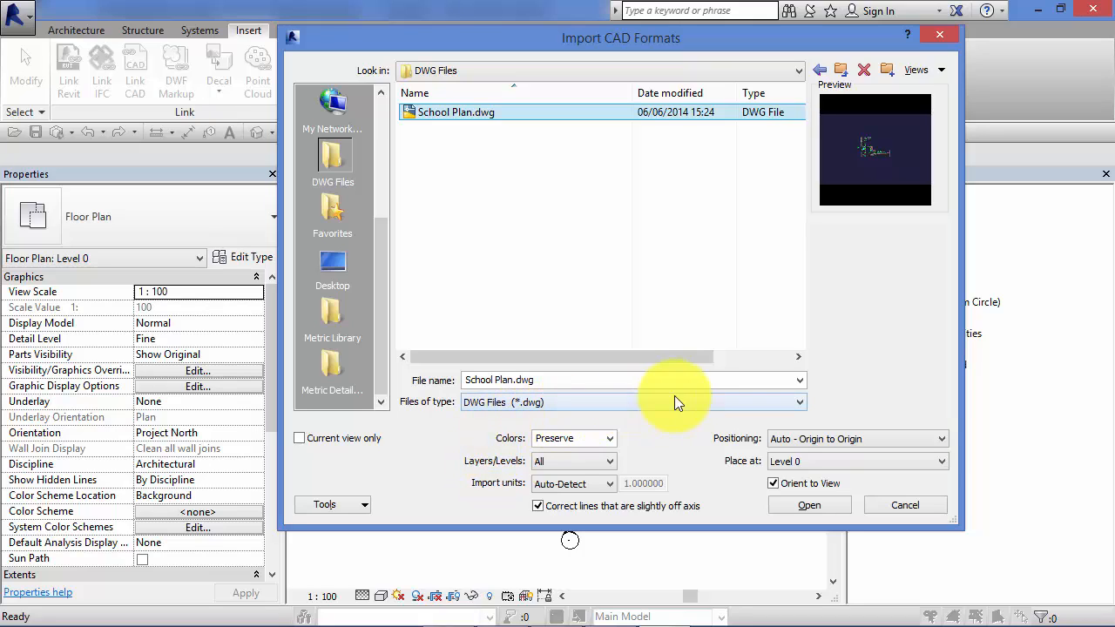
click(820, 506)
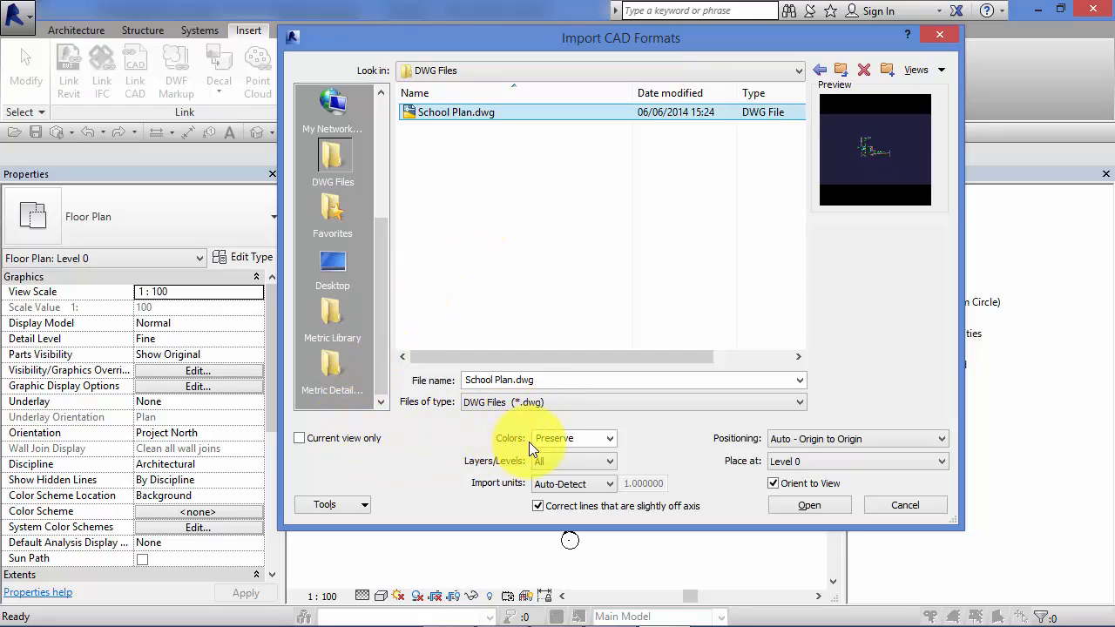
Examine the color and layer options offered for importing the CAD drawing.
click(610, 438)
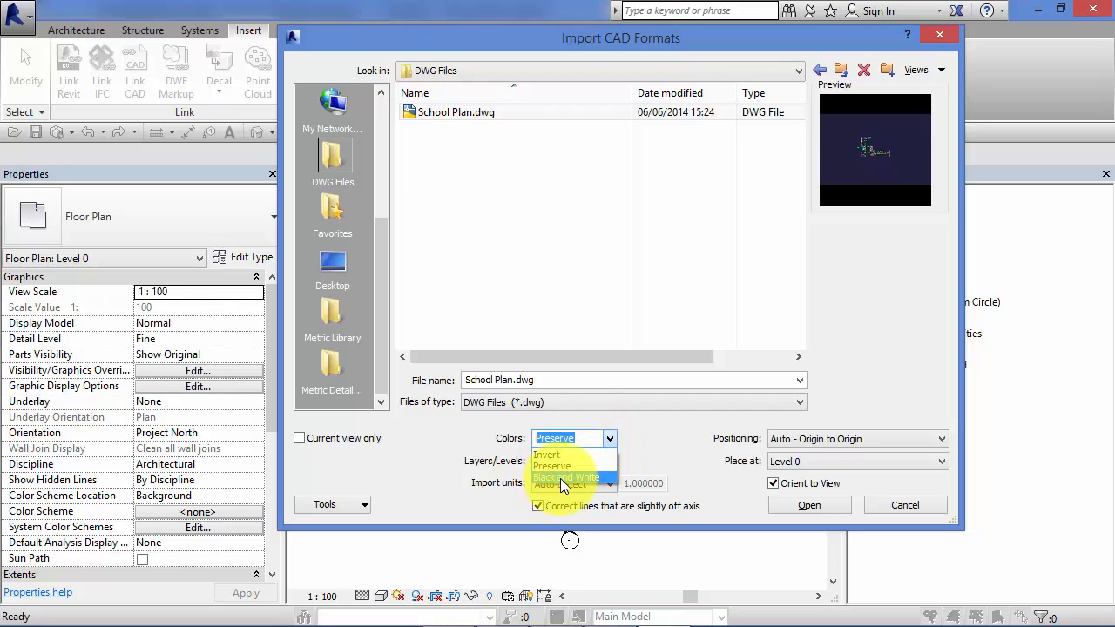
click(640, 436)
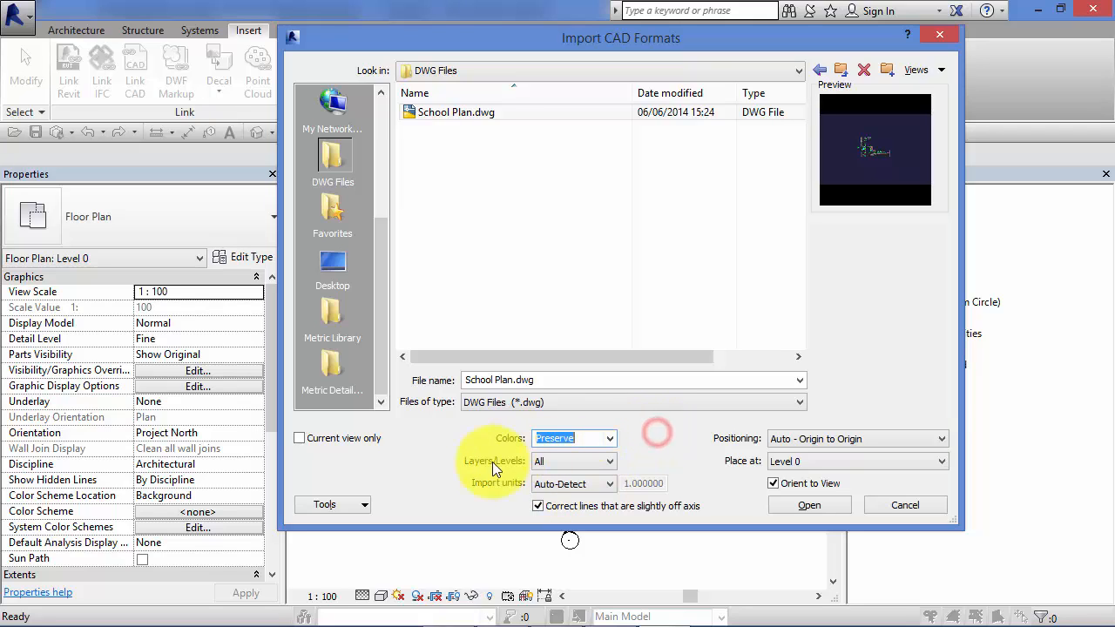
click(597, 461)
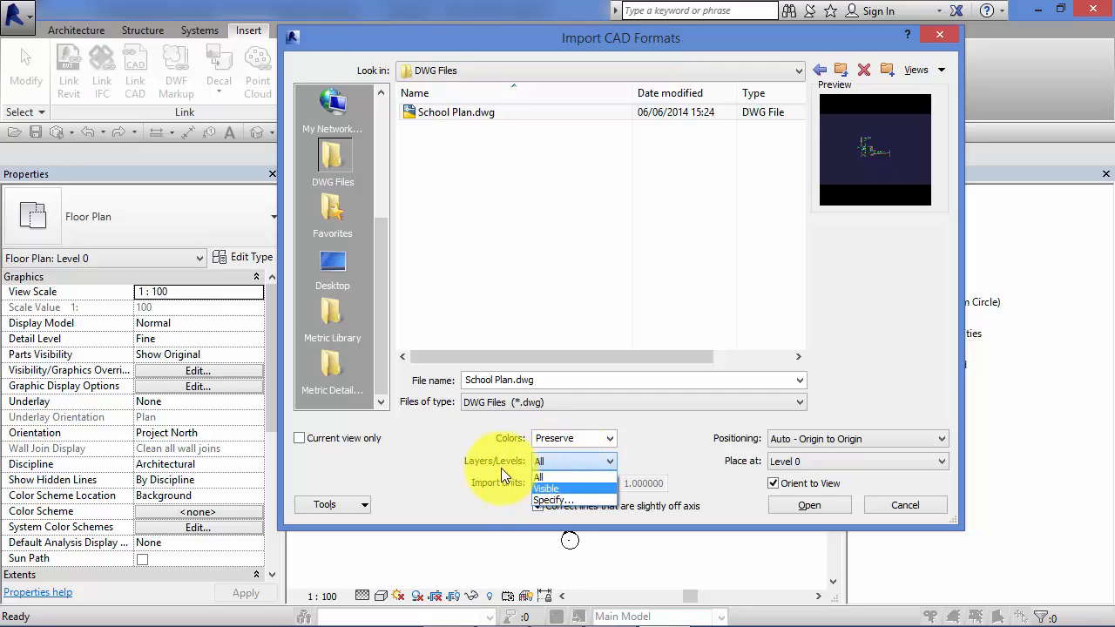
click(535, 478)
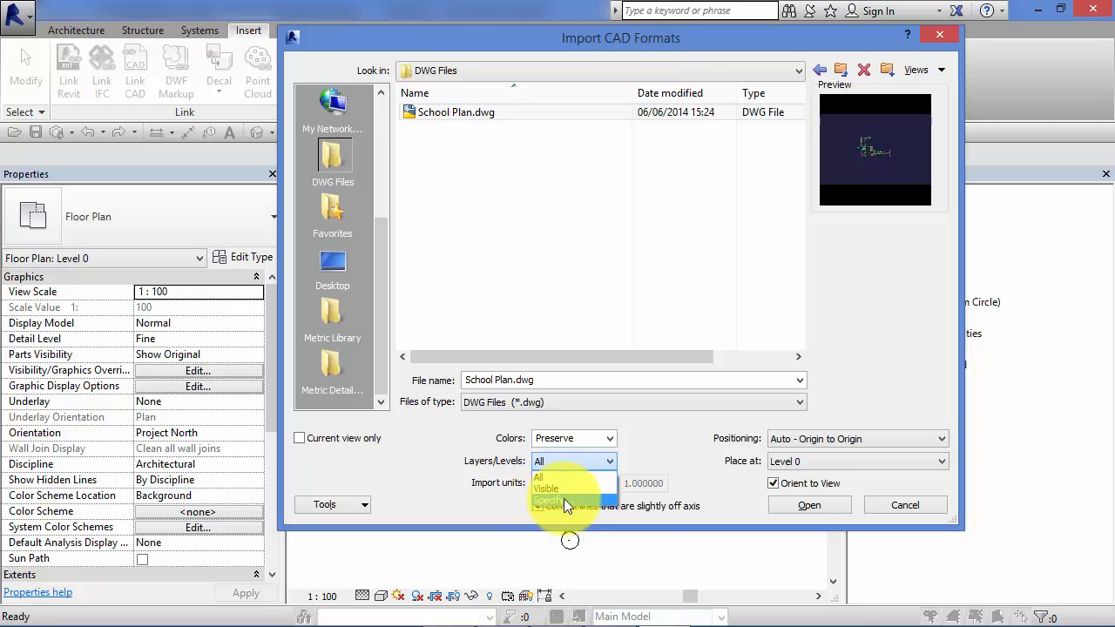
click(644, 451)
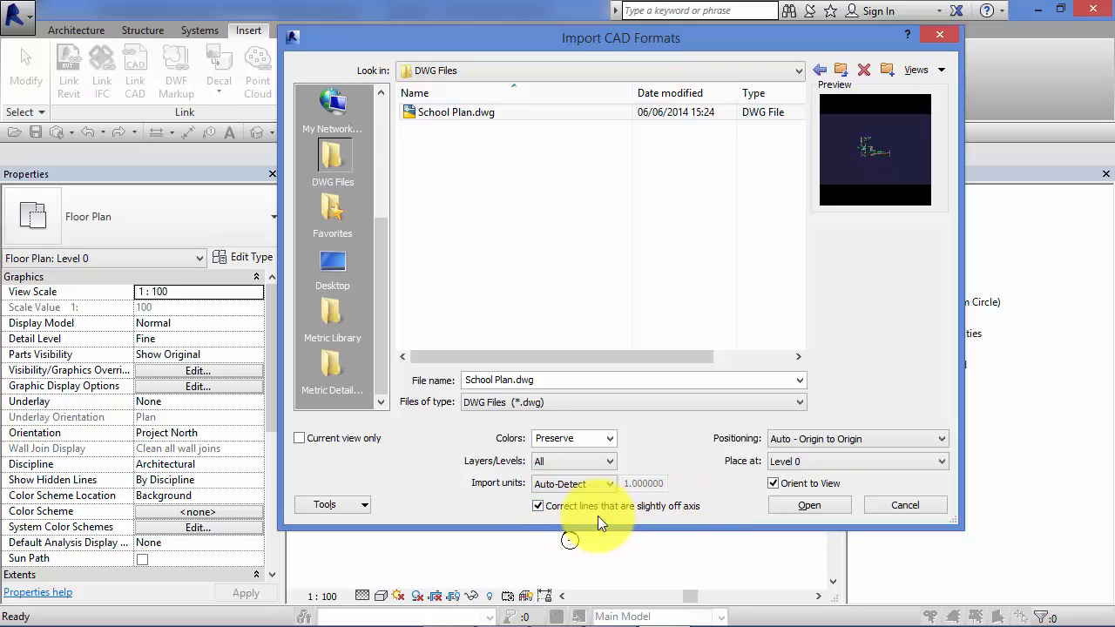
Disable correction of slightly off-axis lines and set the positioning of School Plan.dwg to Auto - Origin to Origin.
click(539, 505)
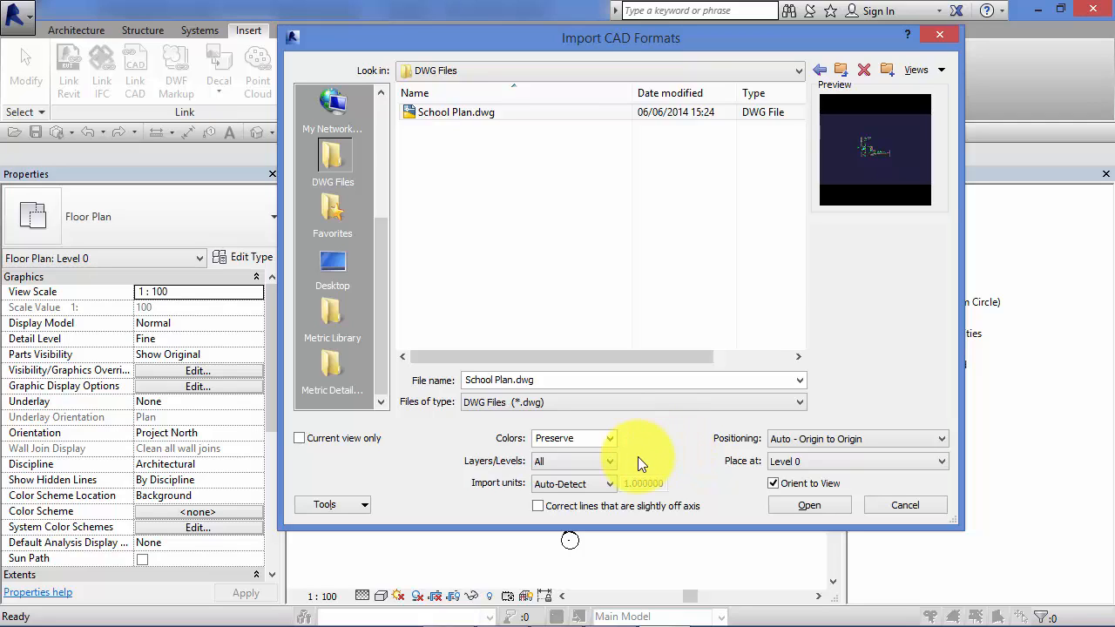
click(538, 506)
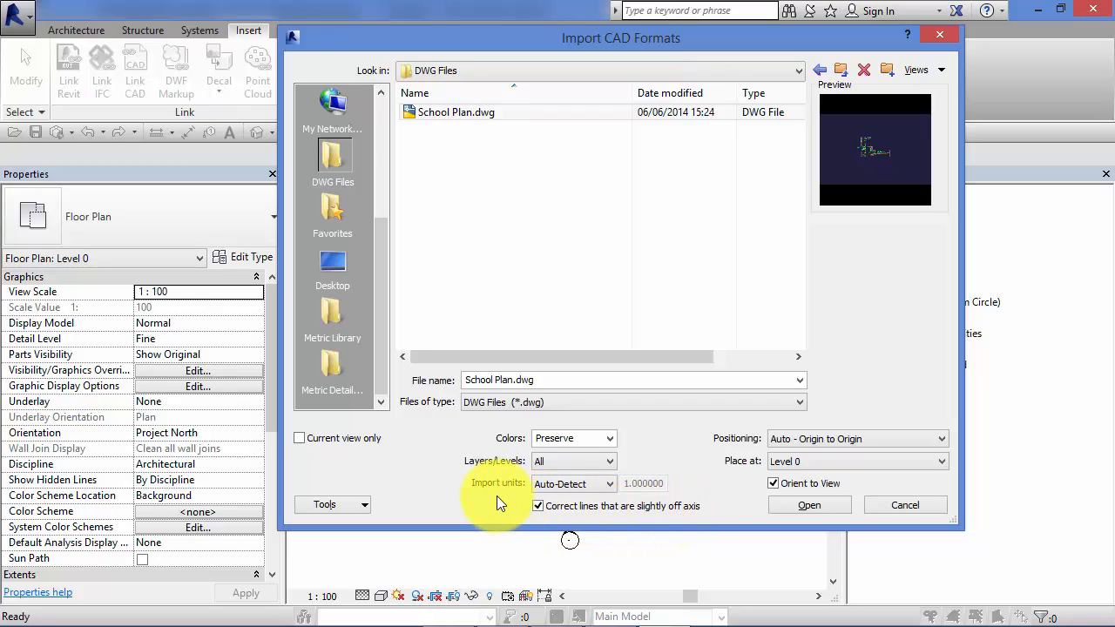
click(538, 506)
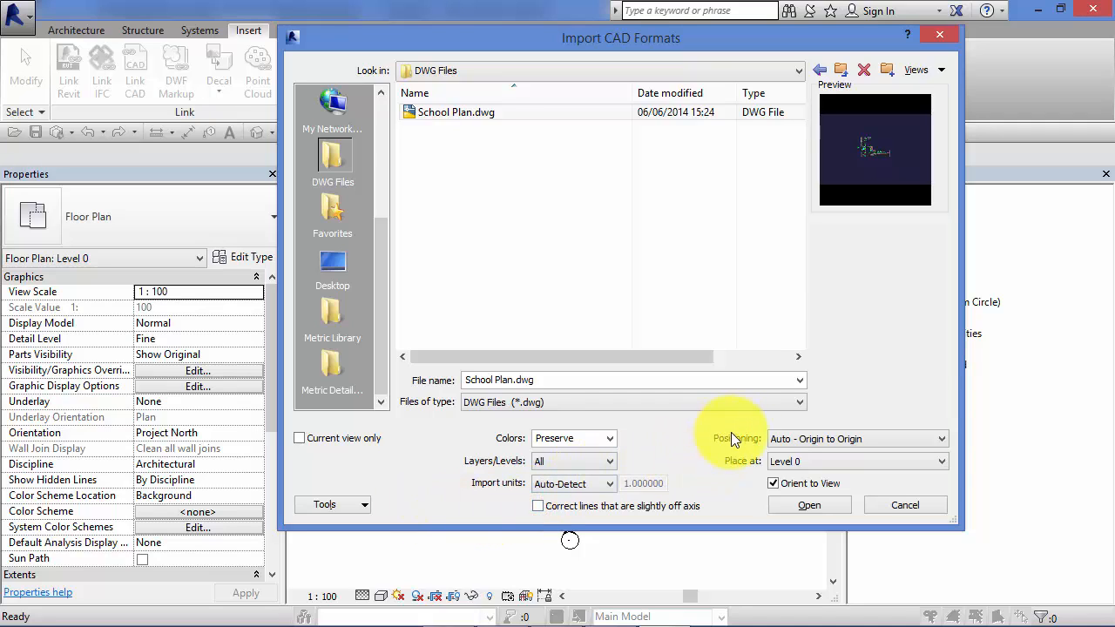
click(941, 438)
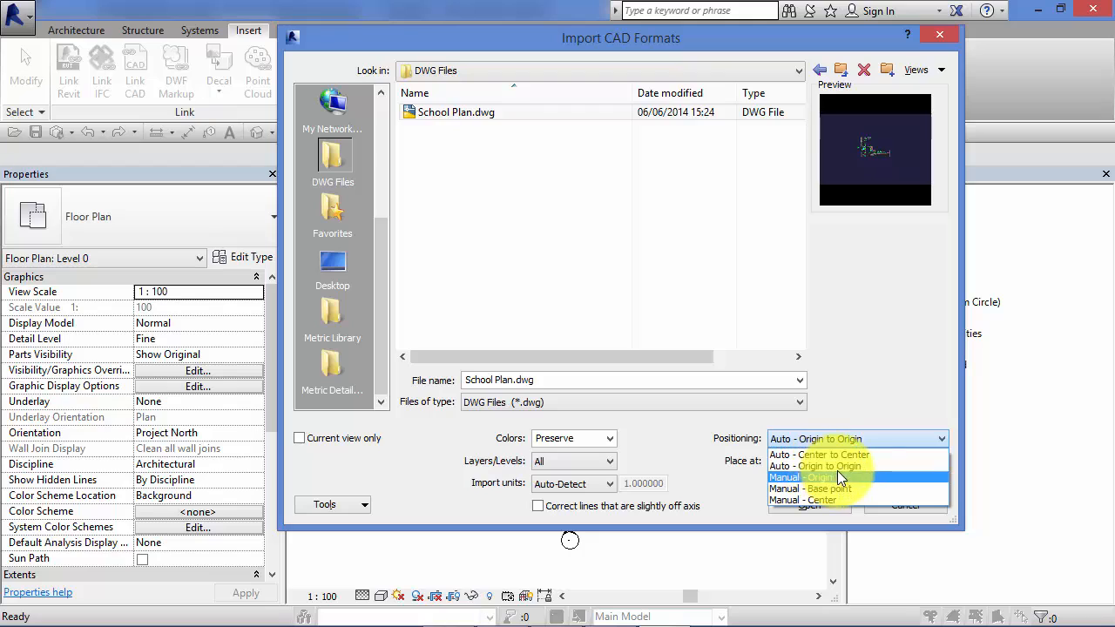
click(864, 466)
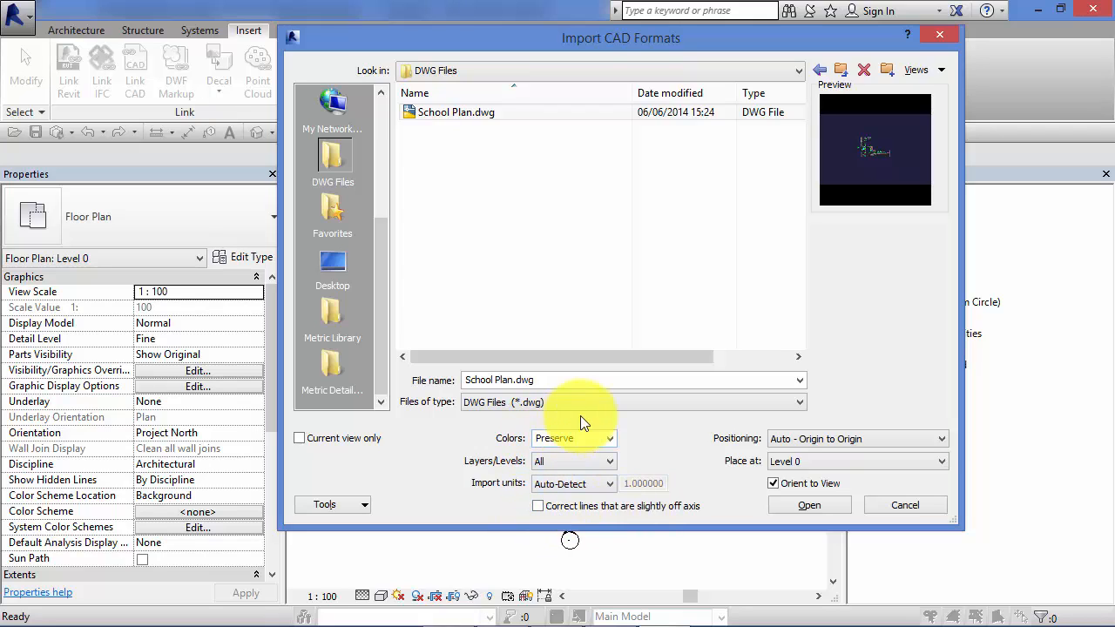
click(456, 110)
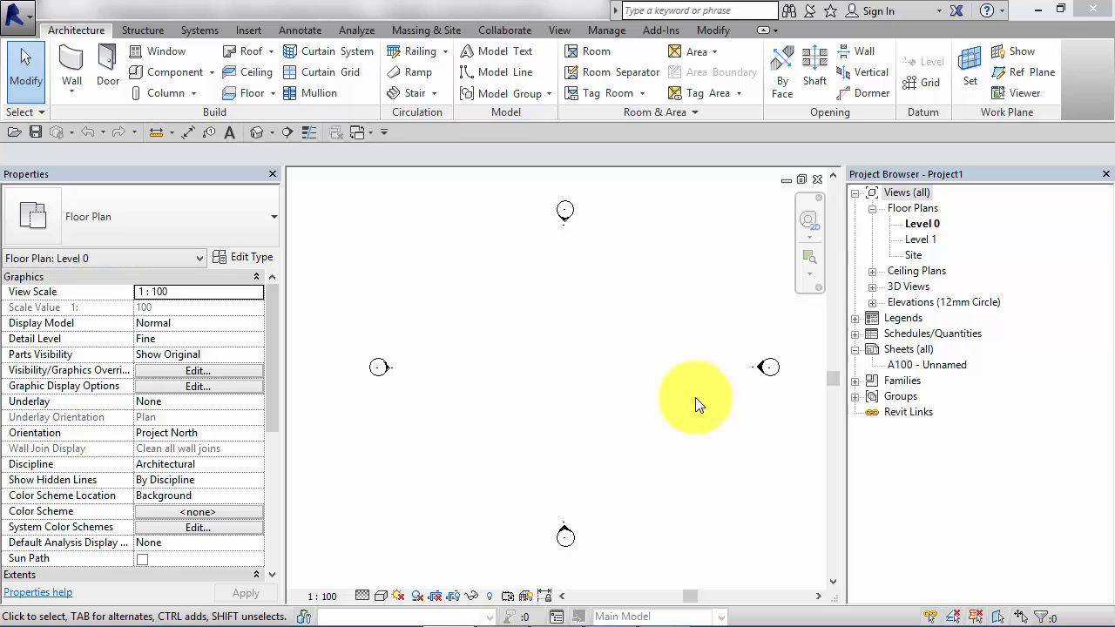
Import School Plan.dwg from the DWG Files folder into Level 0 with preserved colors, all layers and Auto - Origin to Origin positioning.
click(251, 31)
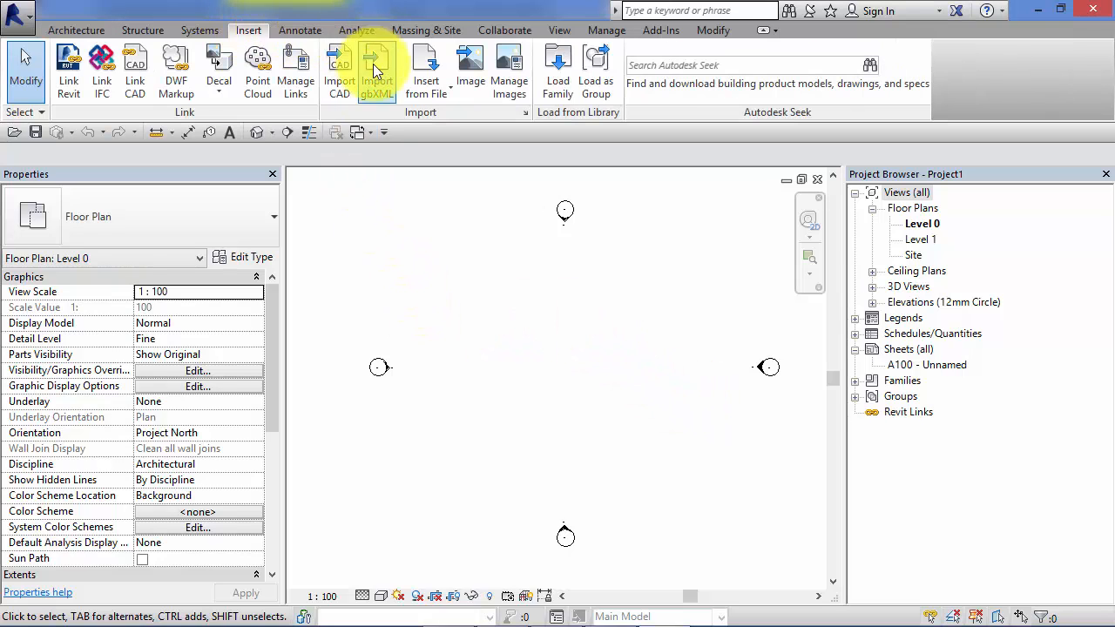
click(336, 72)
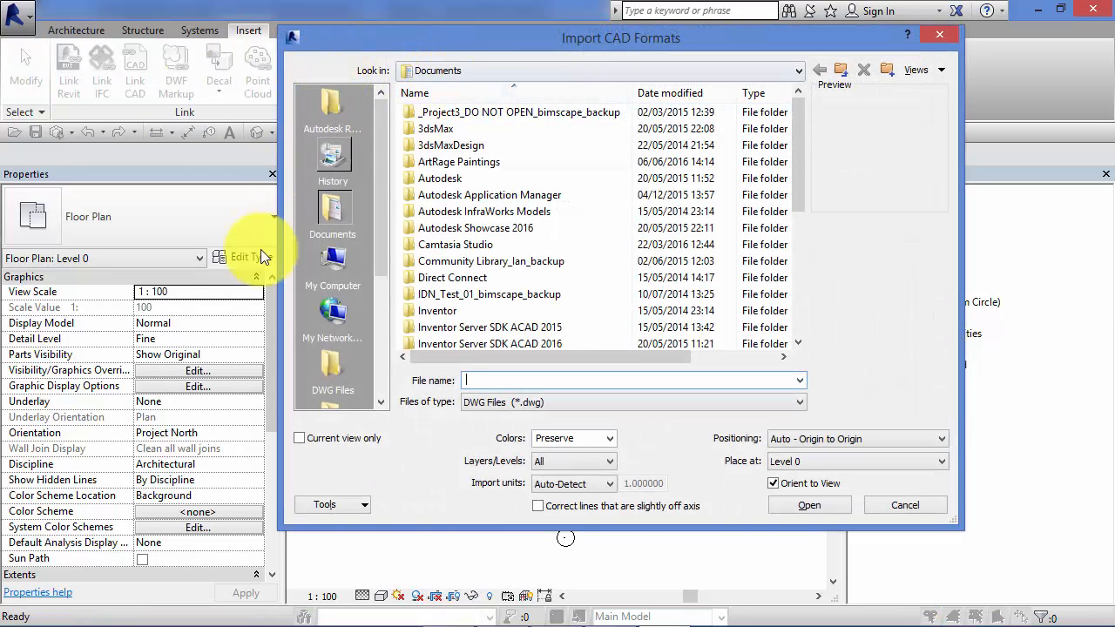
drag(377, 243, 371, 356)
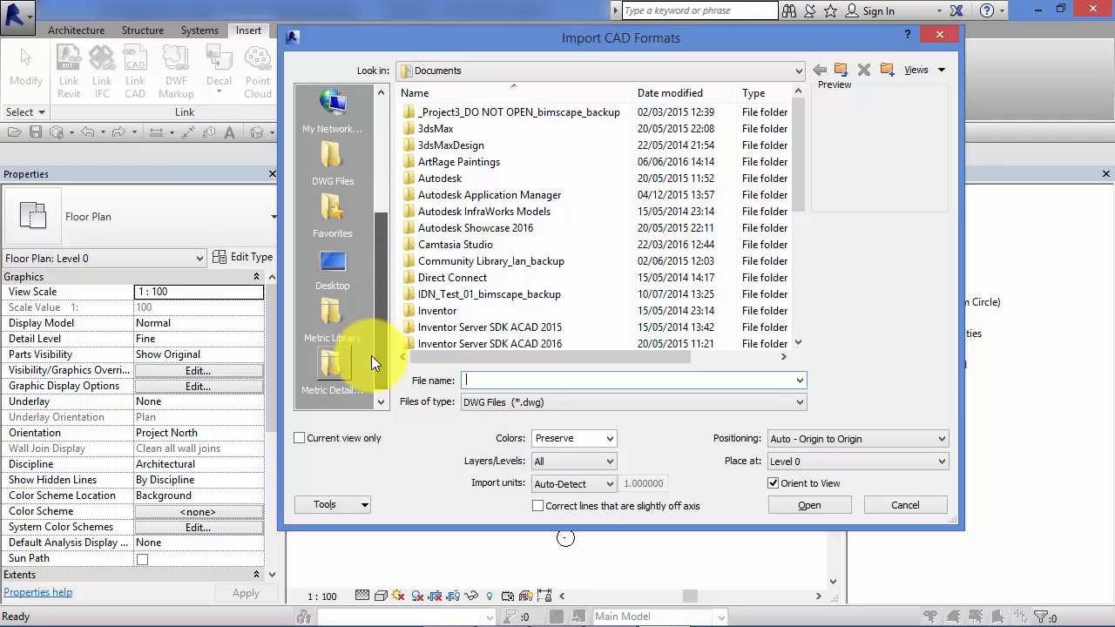
click(332, 161)
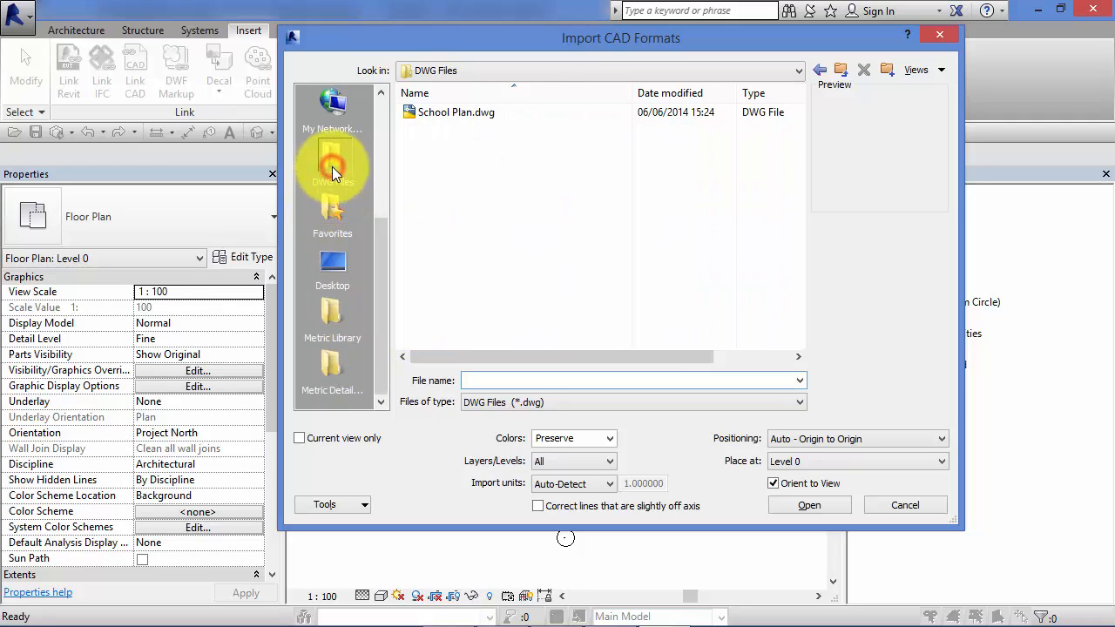
click(435, 113)
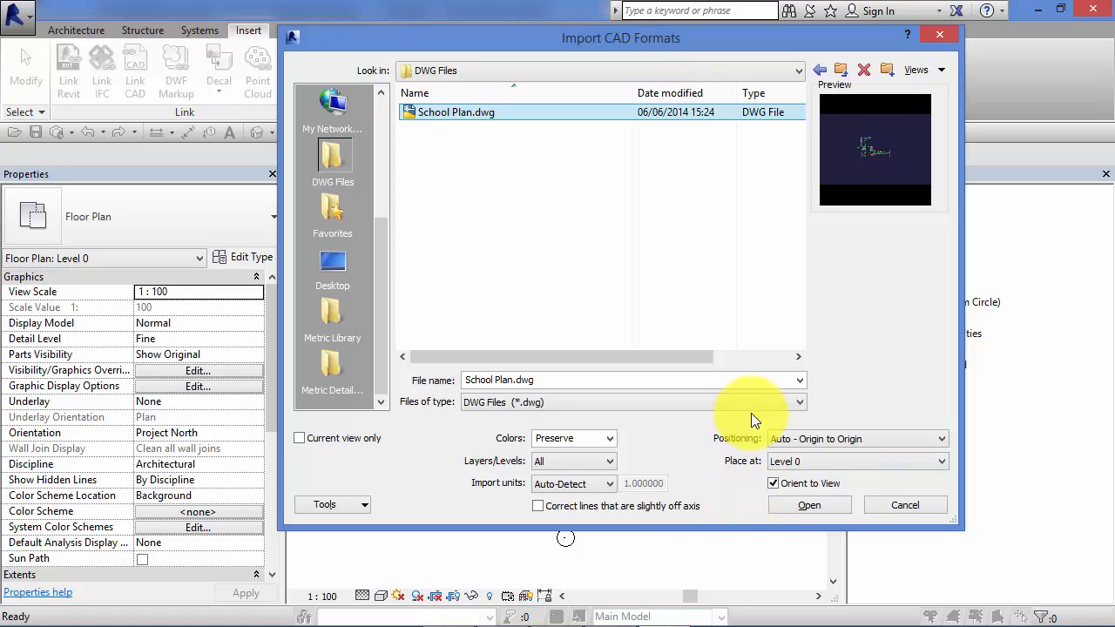
click(808, 505)
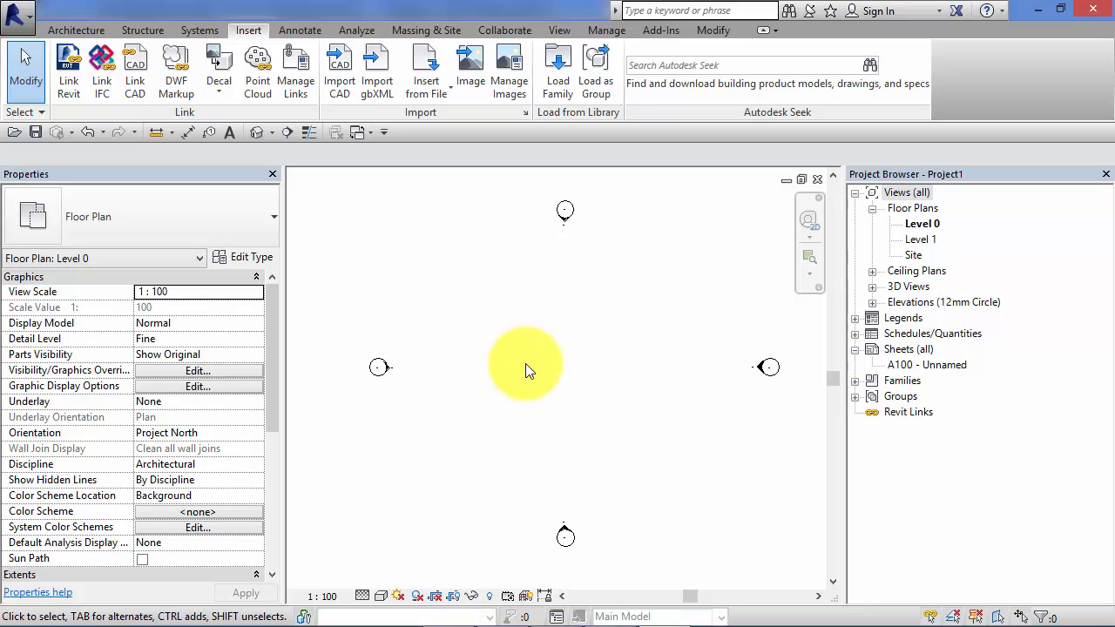
Unpin the imported school plan and move it a short distance down and to the left.
key(z)
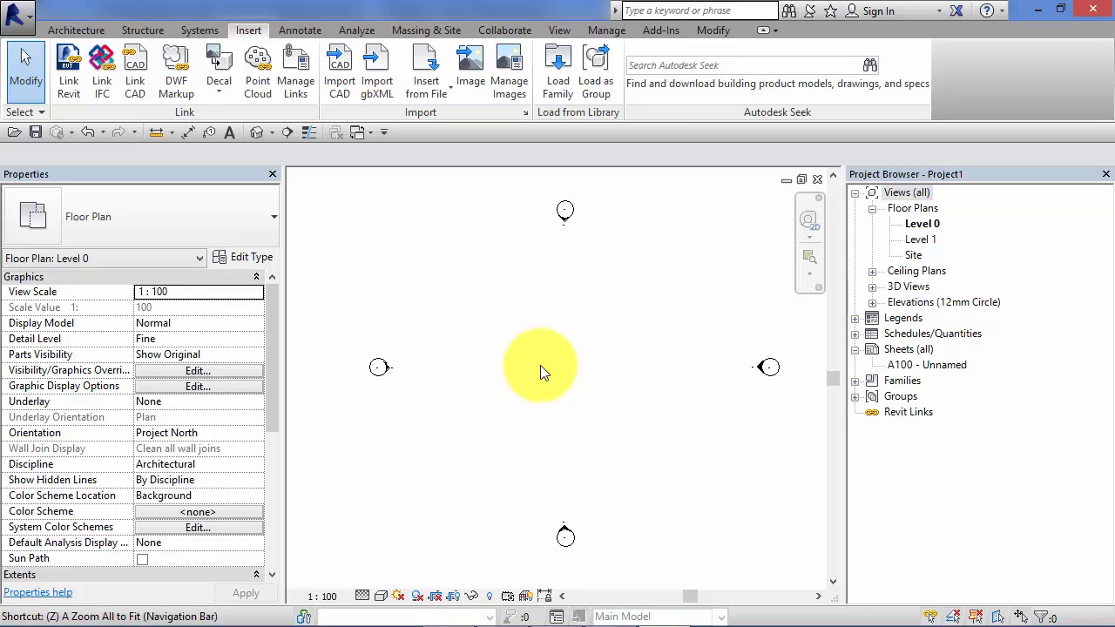
key(a)
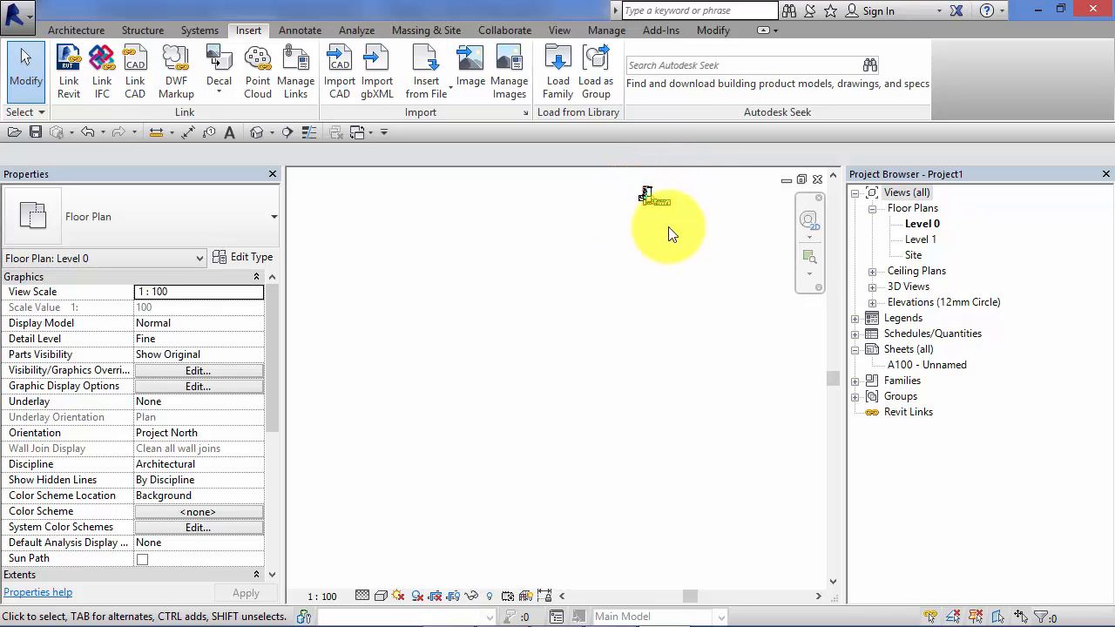
scroll(685, 212, up, 3)
middle_drag(685, 212, 676, 364)
scroll(647, 306, up, 4)
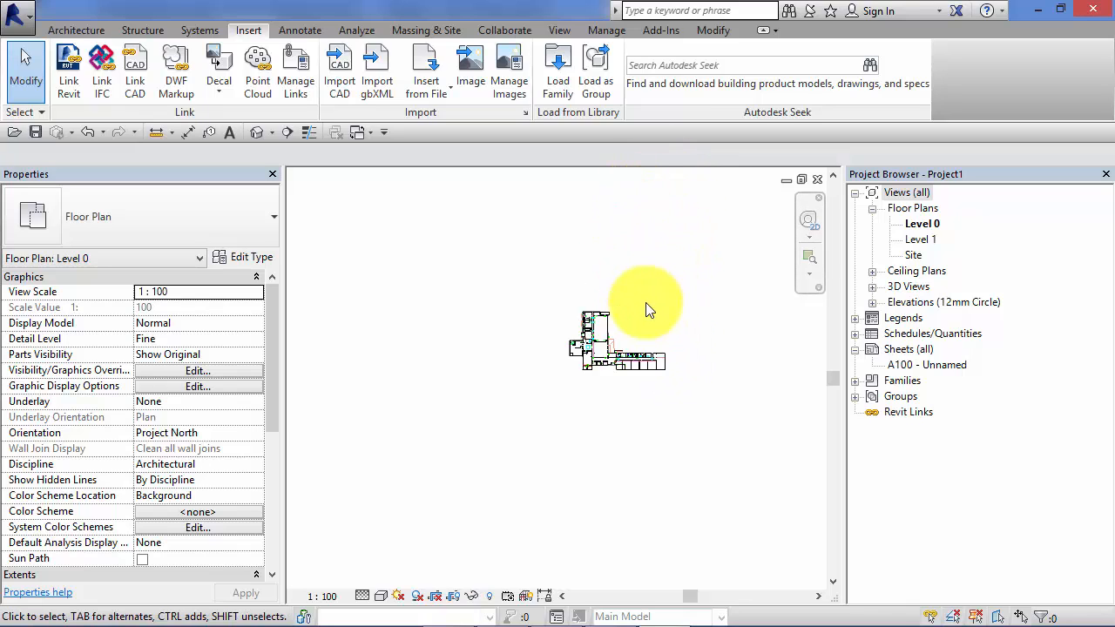
scroll(652, 332, up, 1)
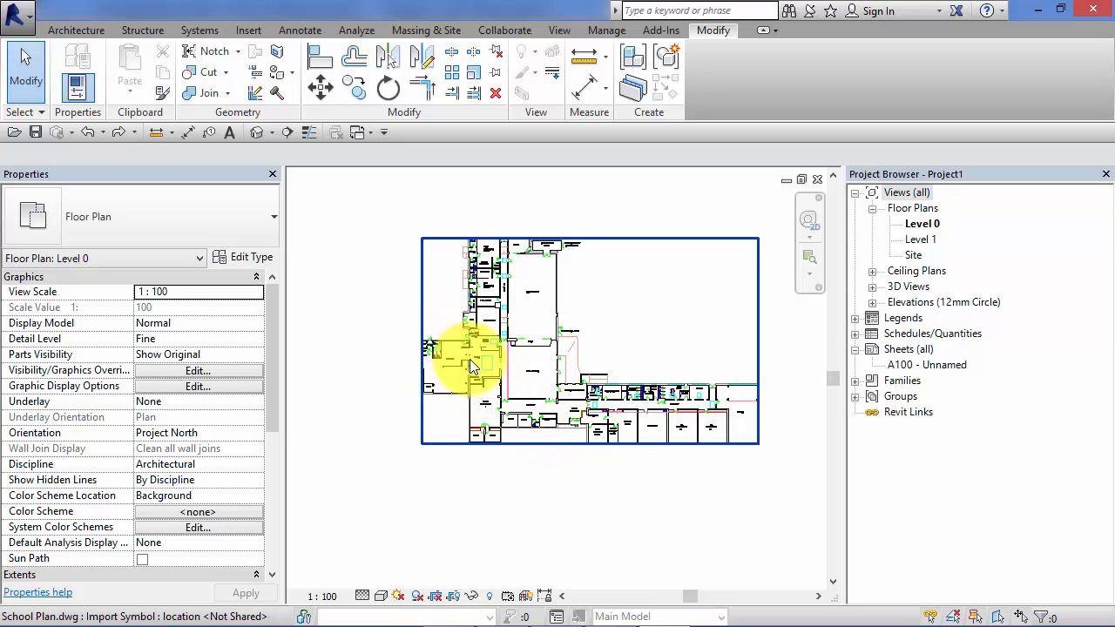
click(592, 403)
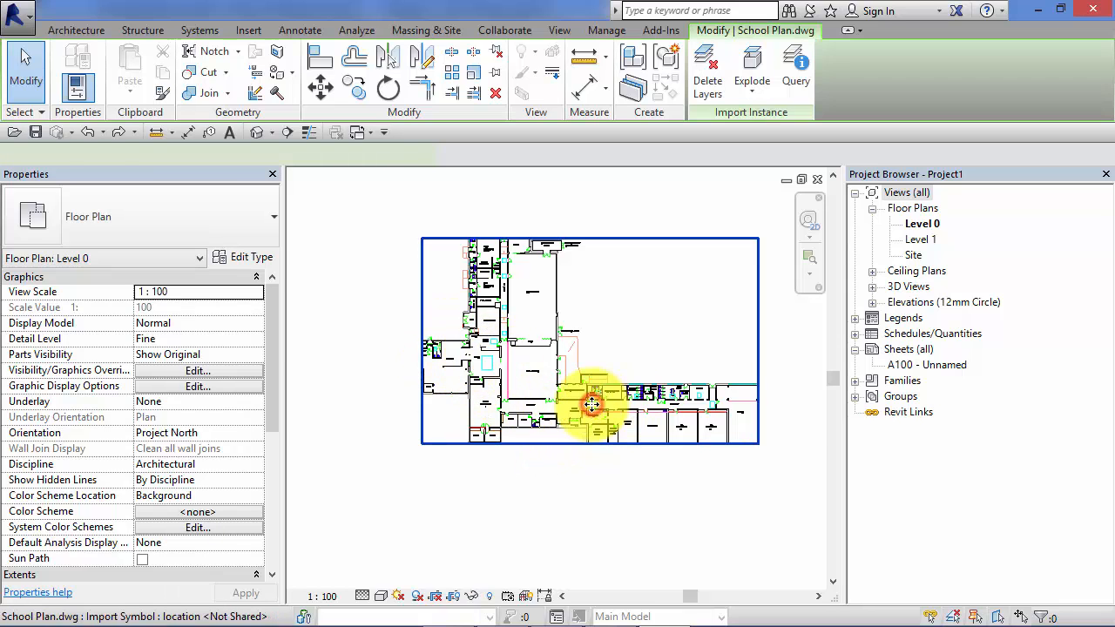
click(636, 296)
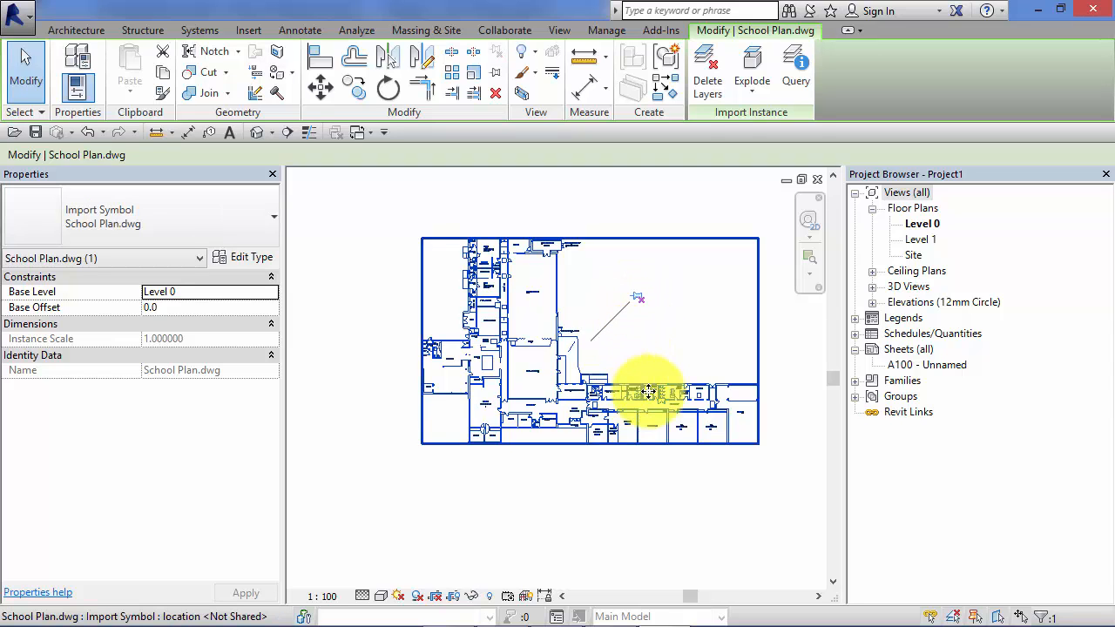
drag(648, 392, 629, 457)
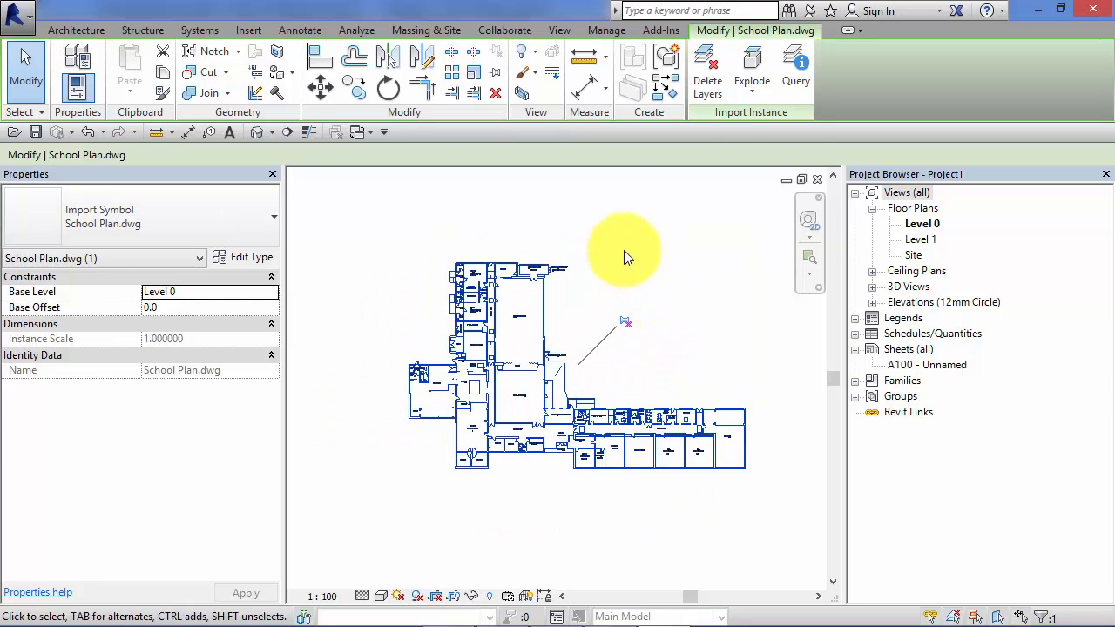
Pin the imported school plan at its new position and open the Level 1 floor plan.
click(626, 323)
click(697, 259)
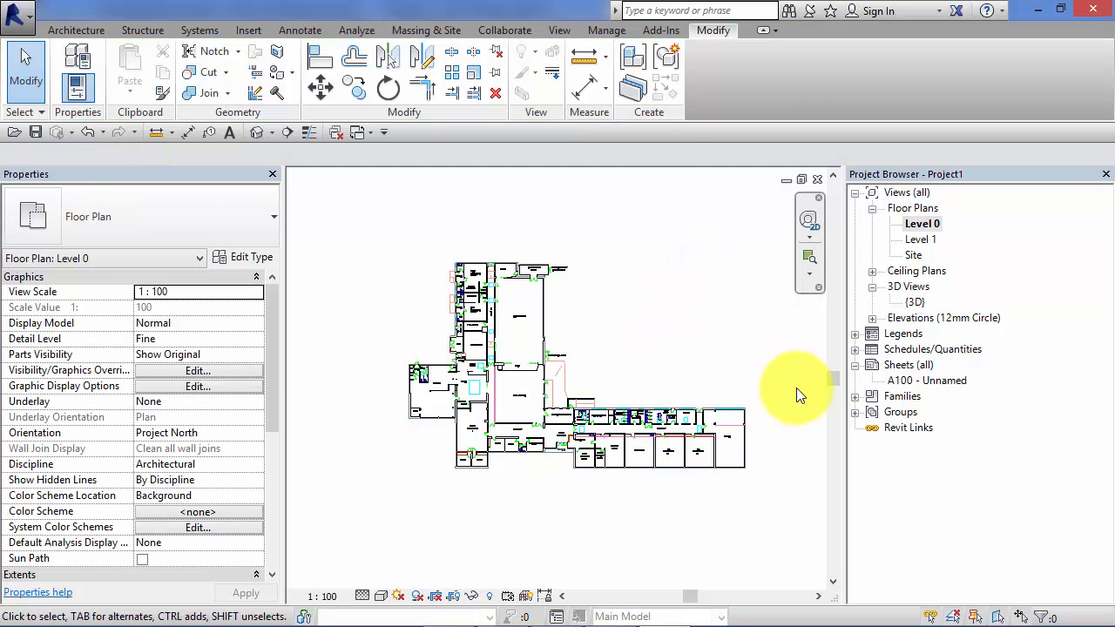
click(927, 241)
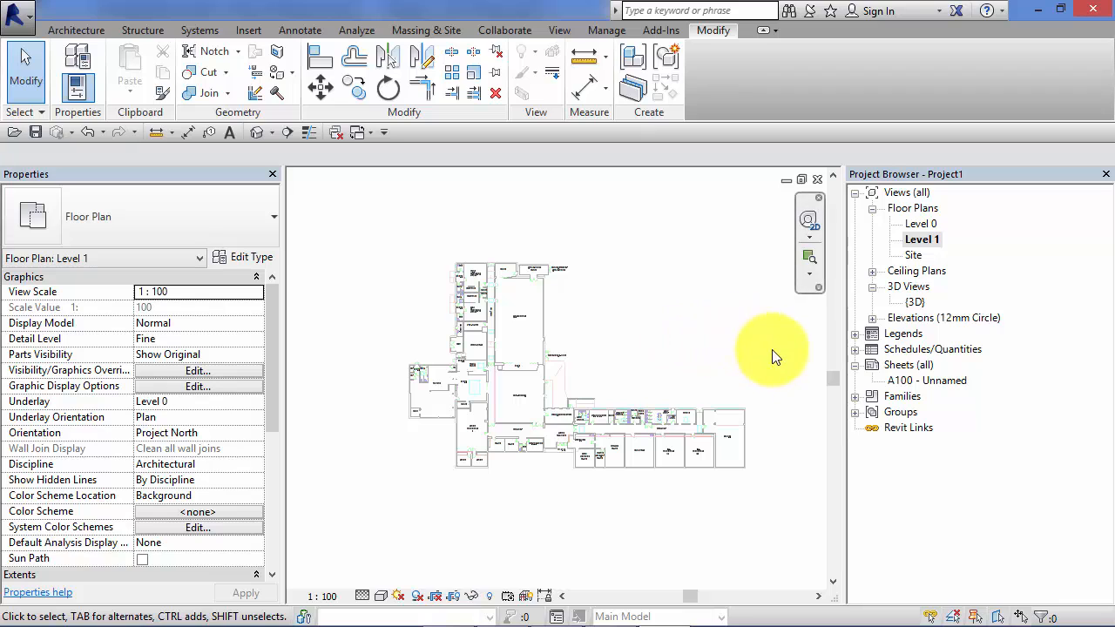
Open the default 3D view and orbit around the imported school plan to inspect it as a flat drawing.
double_click(914, 302)
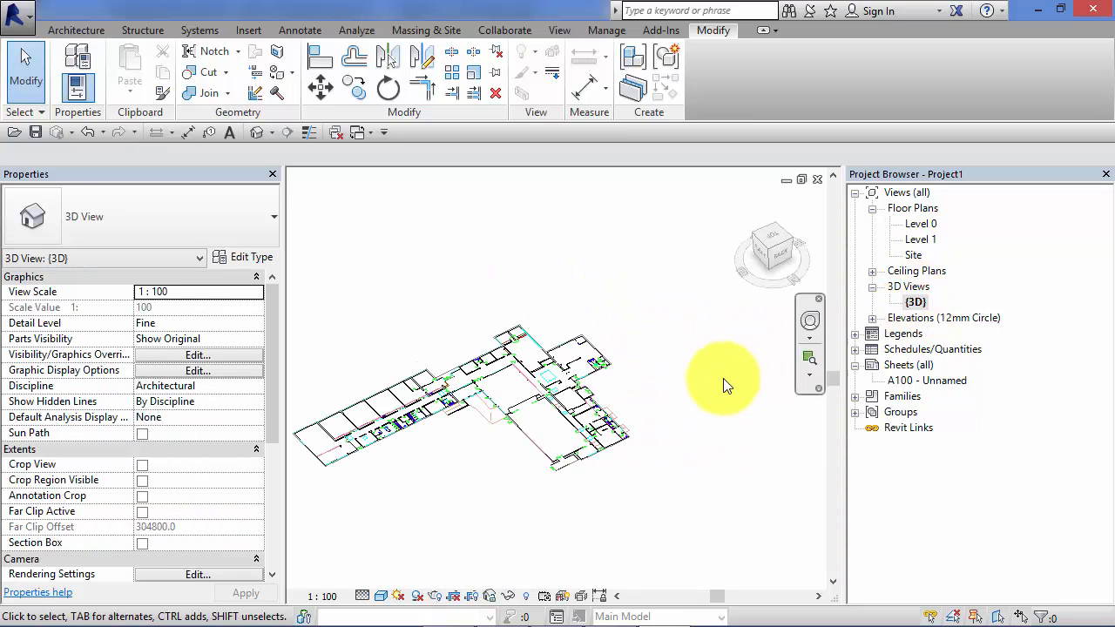
middle_drag(711, 432, 772, 425)
click(810, 320)
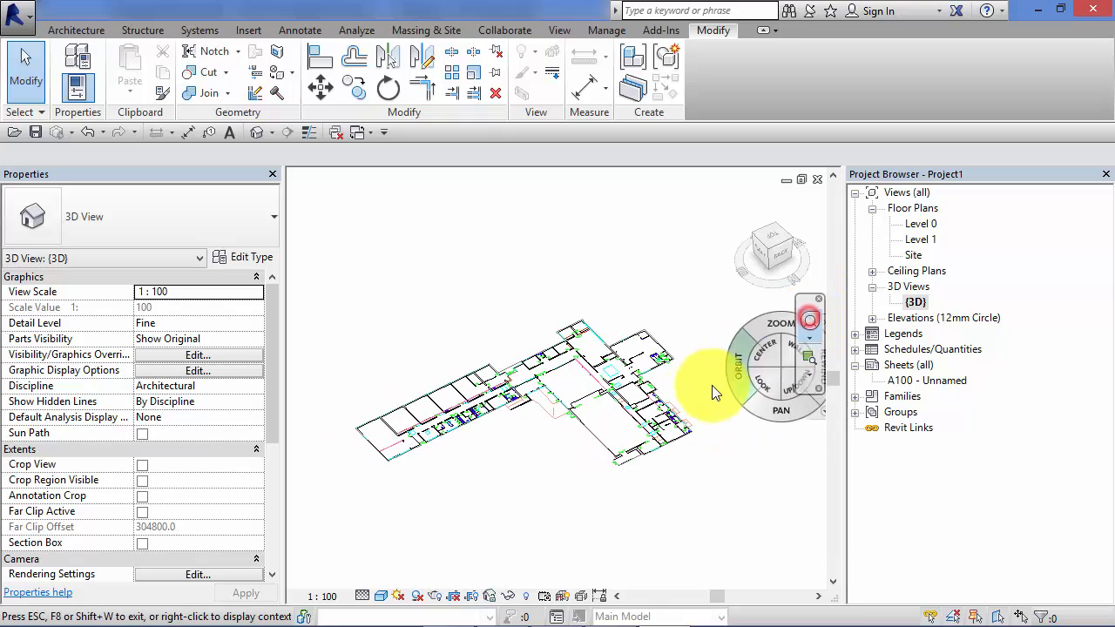
drag(699, 402, 561, 413)
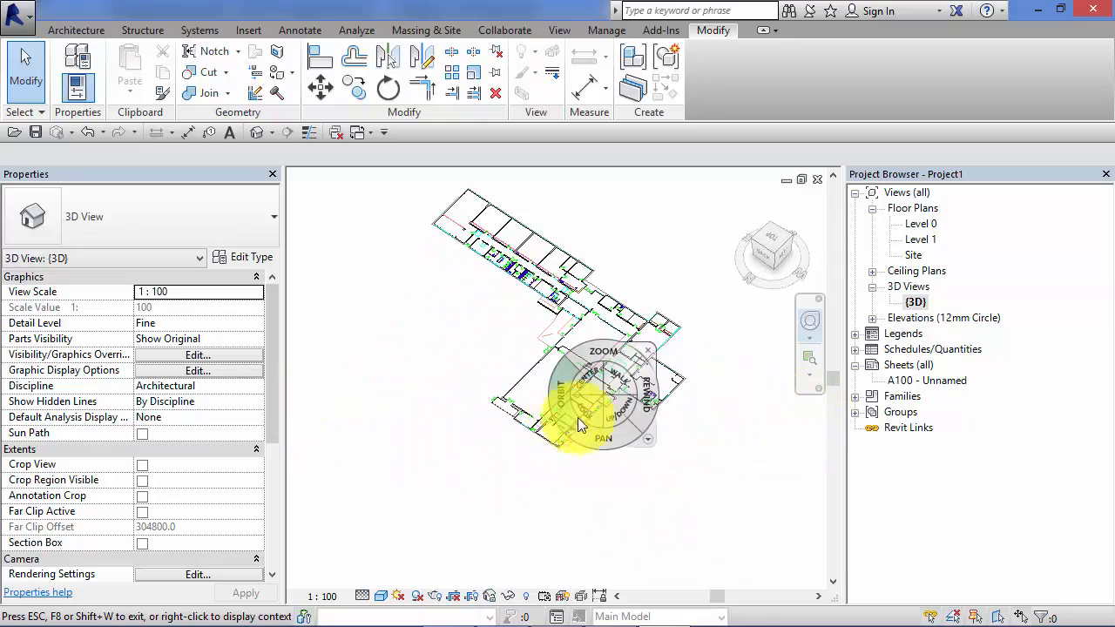
click(665, 382)
middle_drag(709, 455, 712, 516)
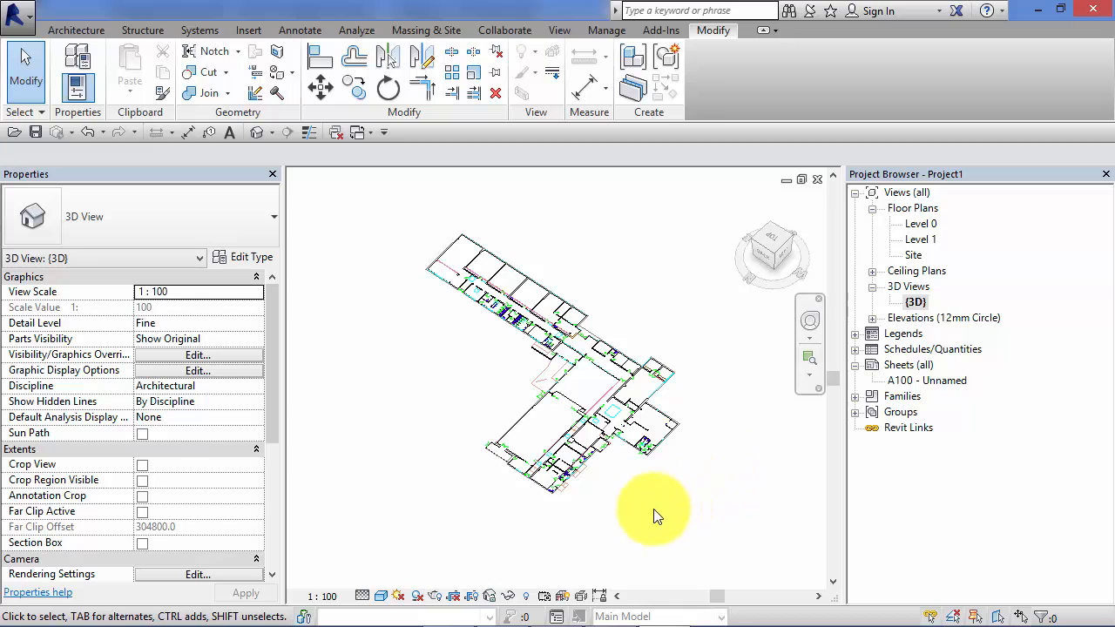
middle_drag(406, 398, 412, 414)
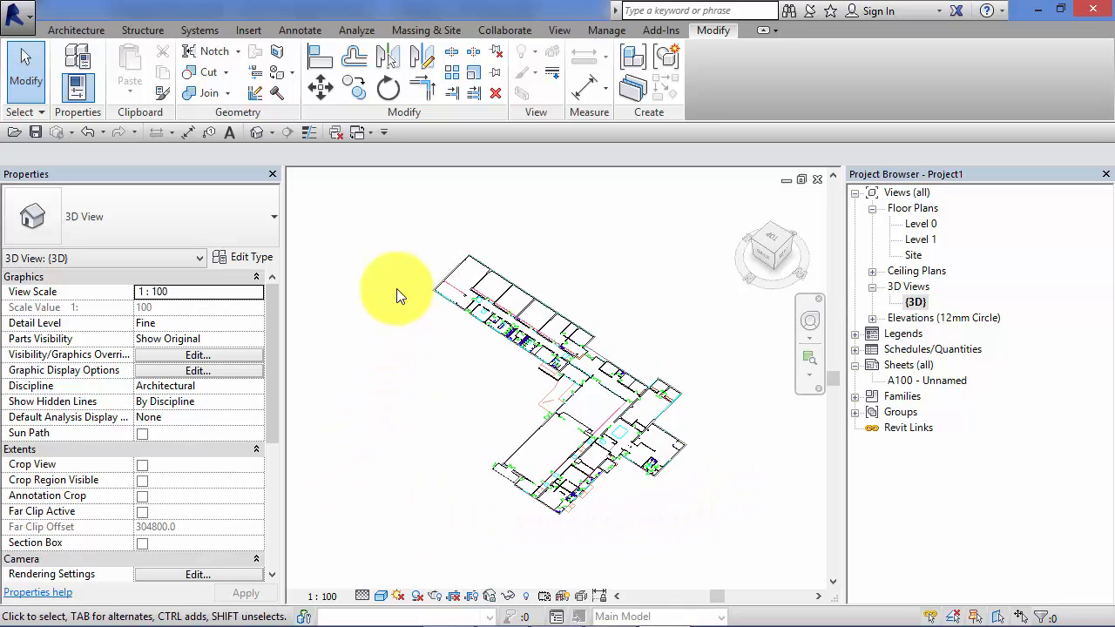
Compare how the imported plan displays in the Level 0 floor plan, the Level 1 floor plan and the 3D view.
double_click(913, 223)
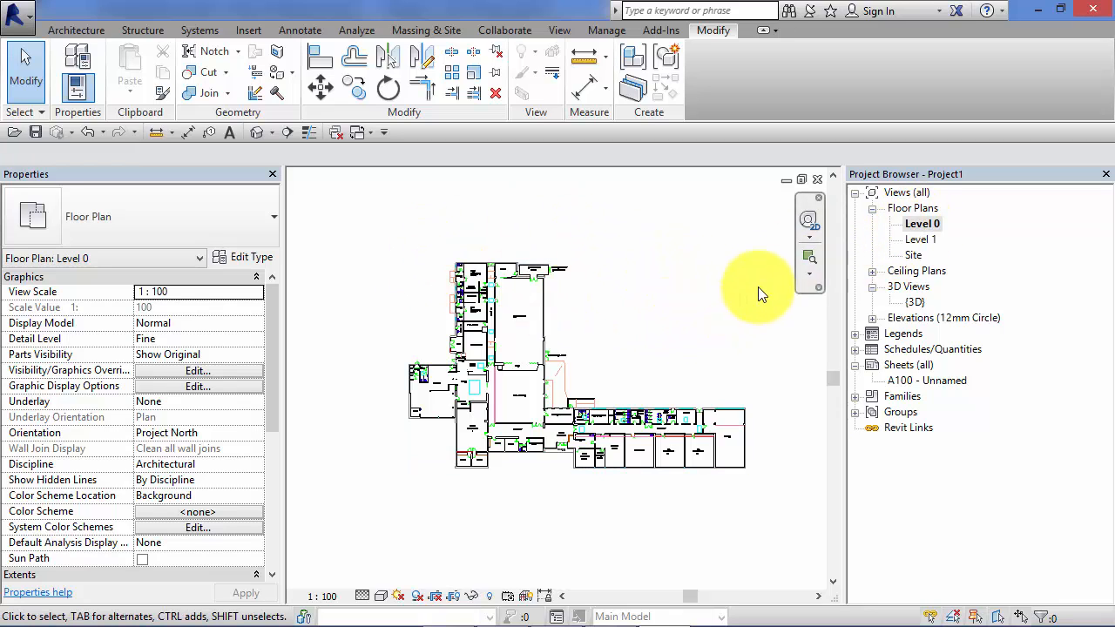
double_click(926, 239)
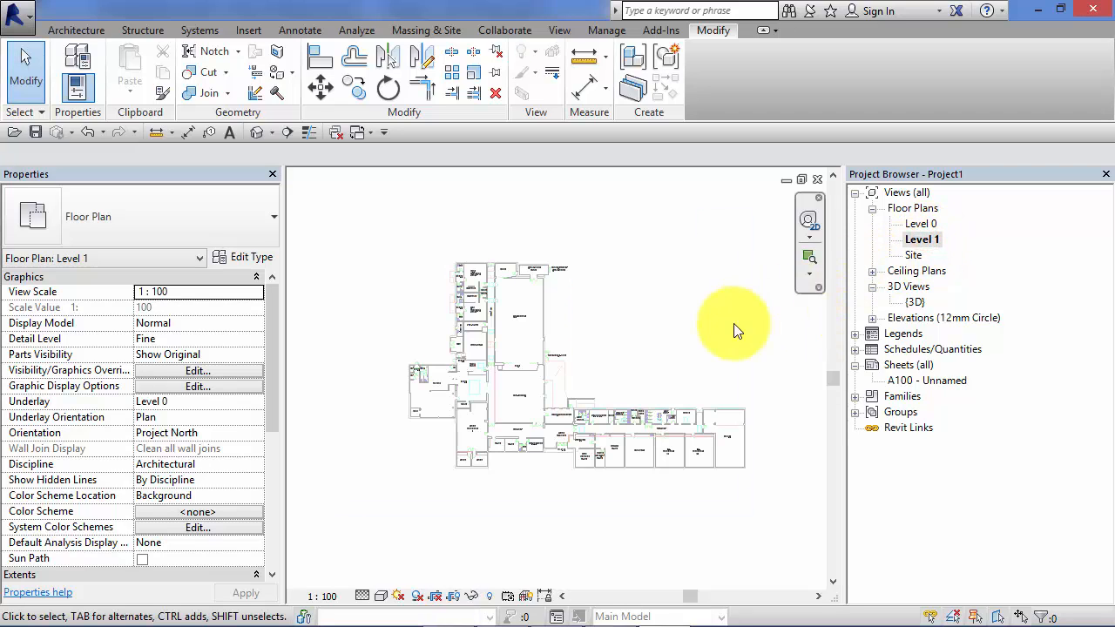
double_click(916, 302)
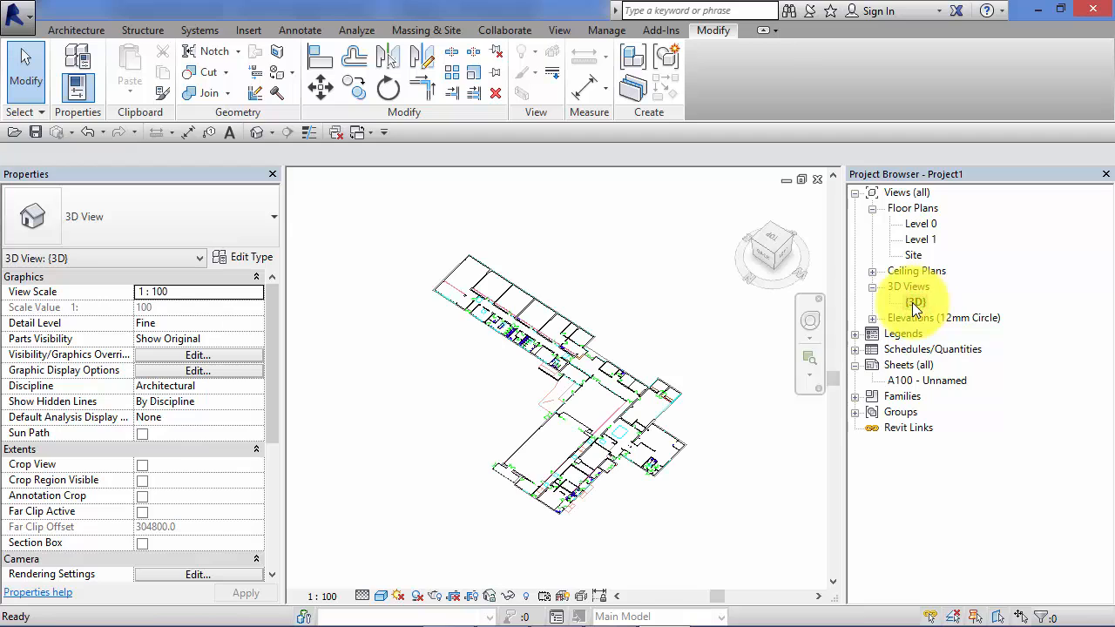
shift+middle_drag(728, 438, 786, 450)
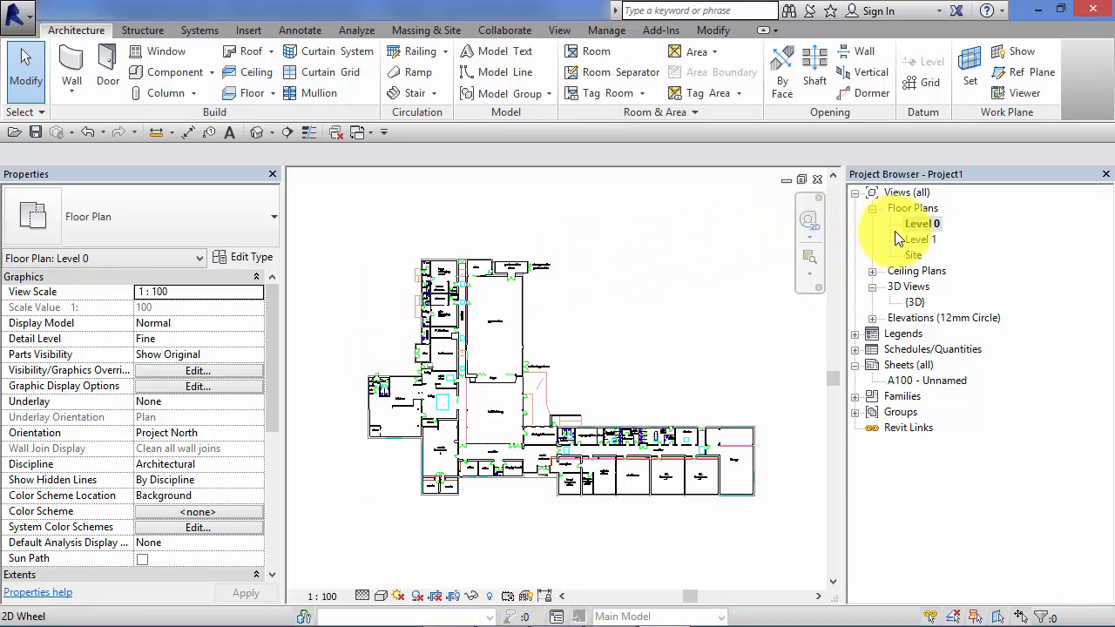
Start a Wall-Ext_300 wall on Level 0 using Pick Lines, with an unconnected height of 8000.
scroll(560, 366, up, 4)
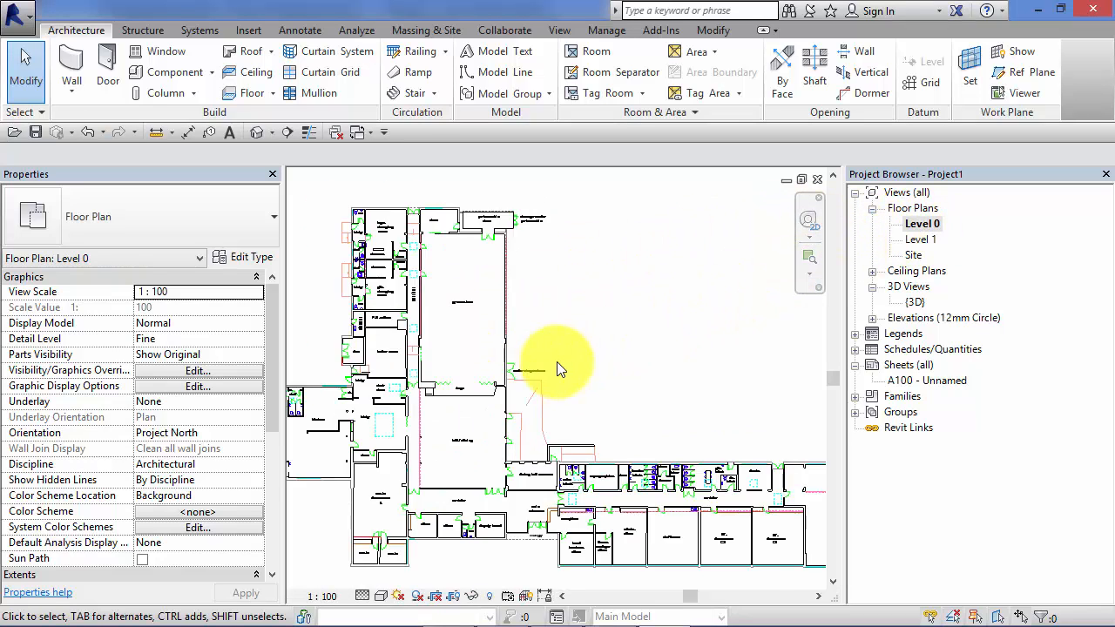
click(71, 70)
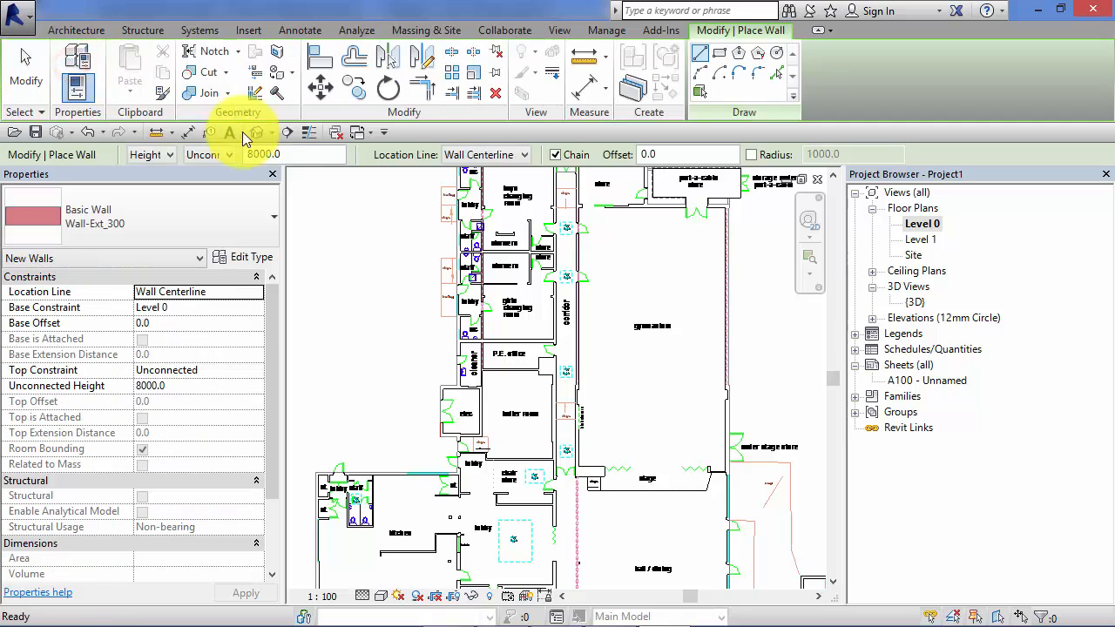
middle_drag(396, 307, 392, 360)
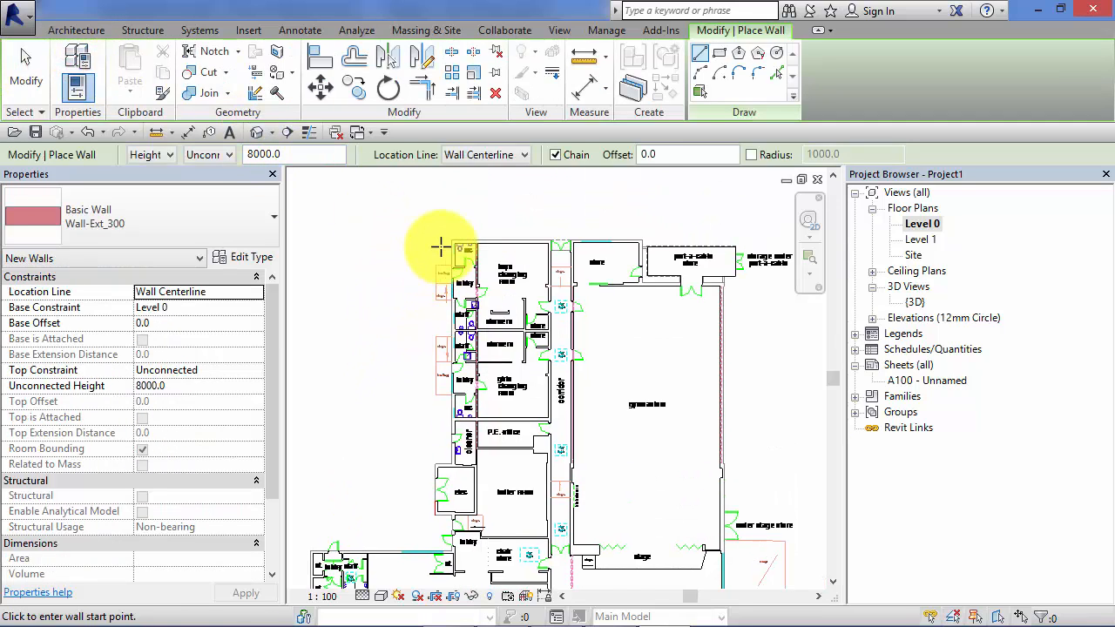
scroll(438, 244, up, 5)
scroll(497, 229, up, 2)
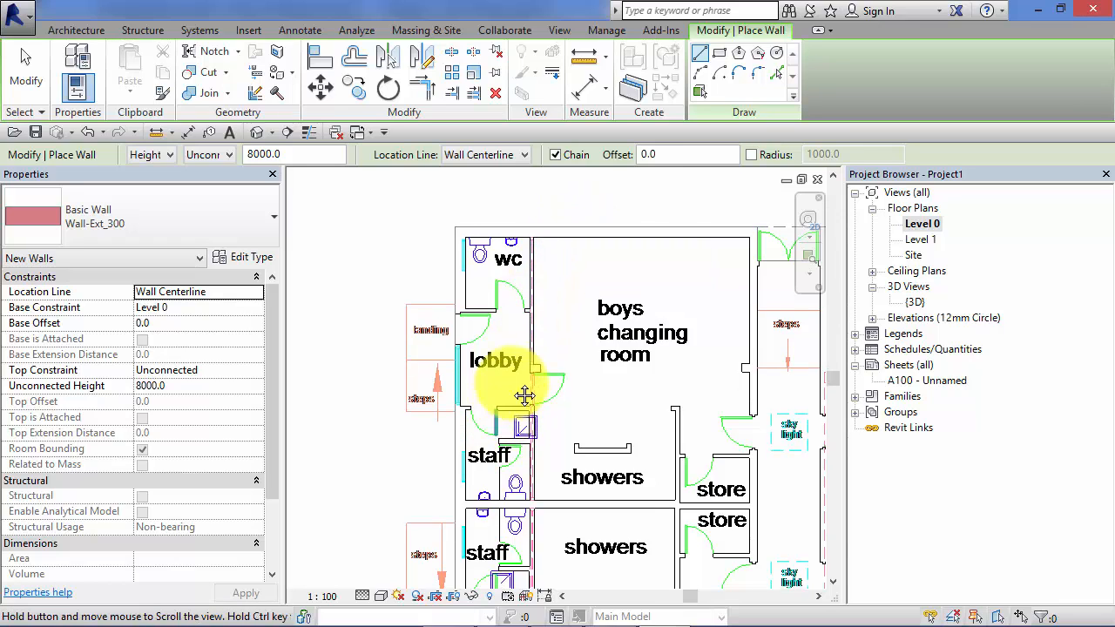
middle_drag(528, 393, 543, 266)
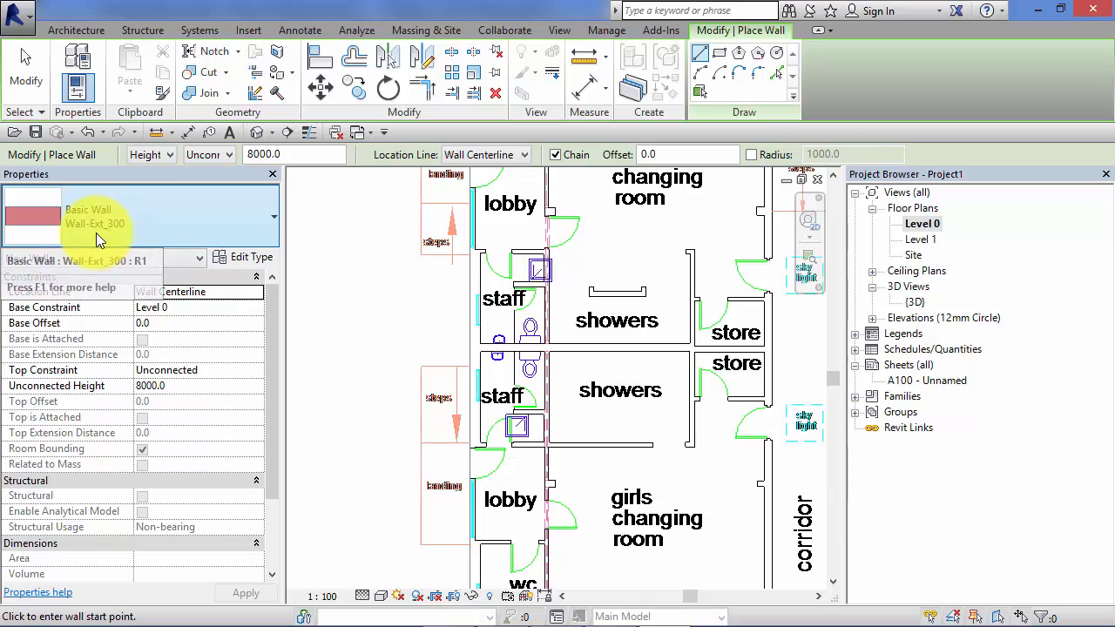
middle_drag(309, 445, 386, 287)
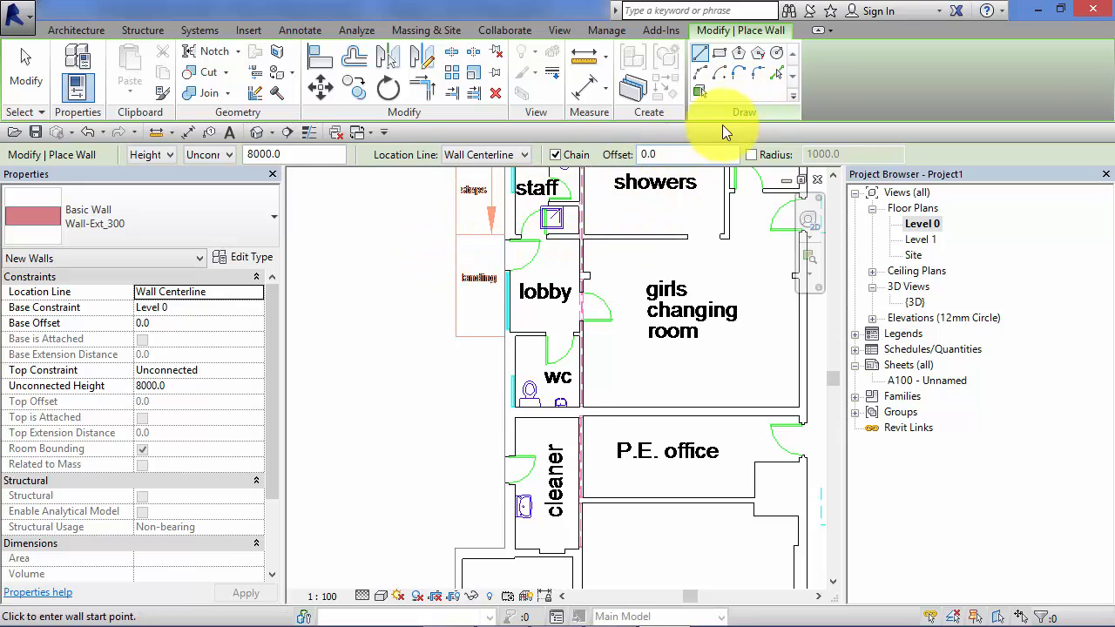
click(776, 73)
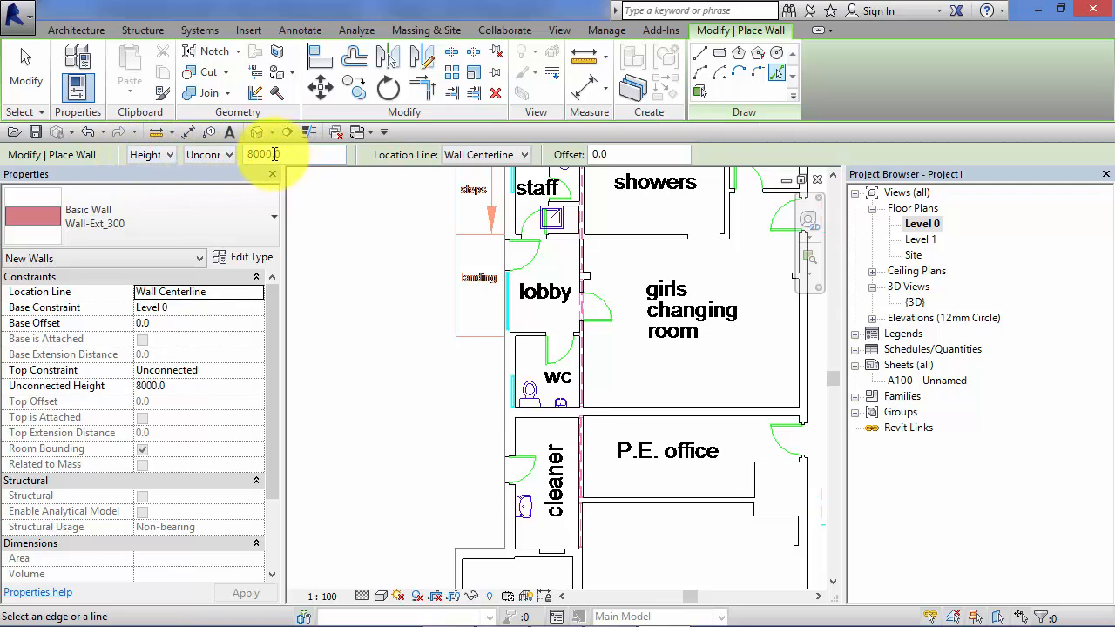
click(229, 156)
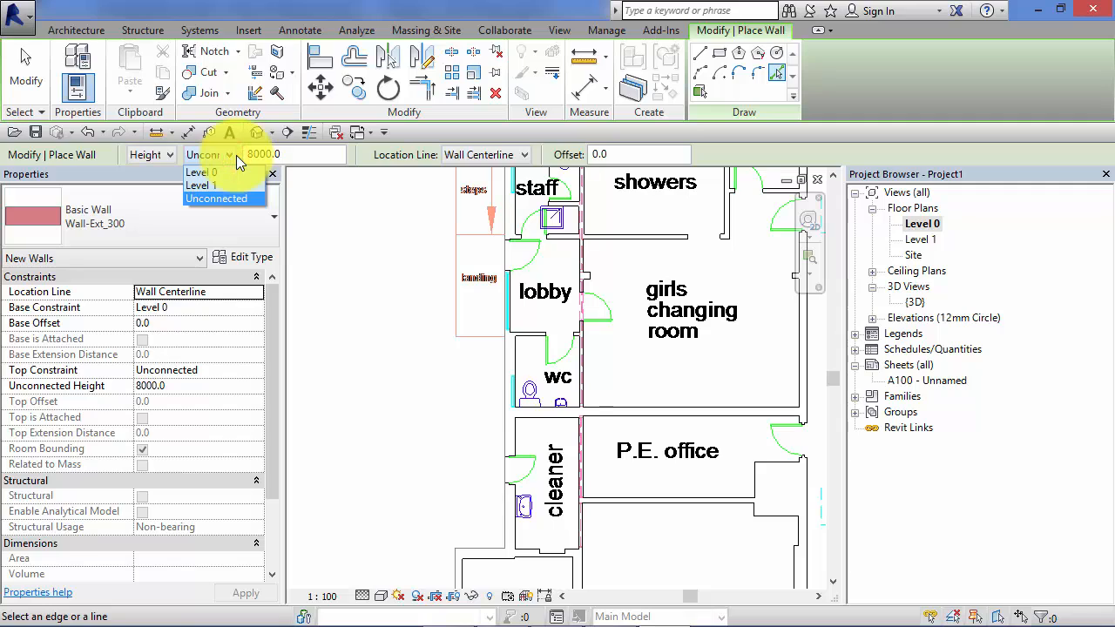
click(306, 155)
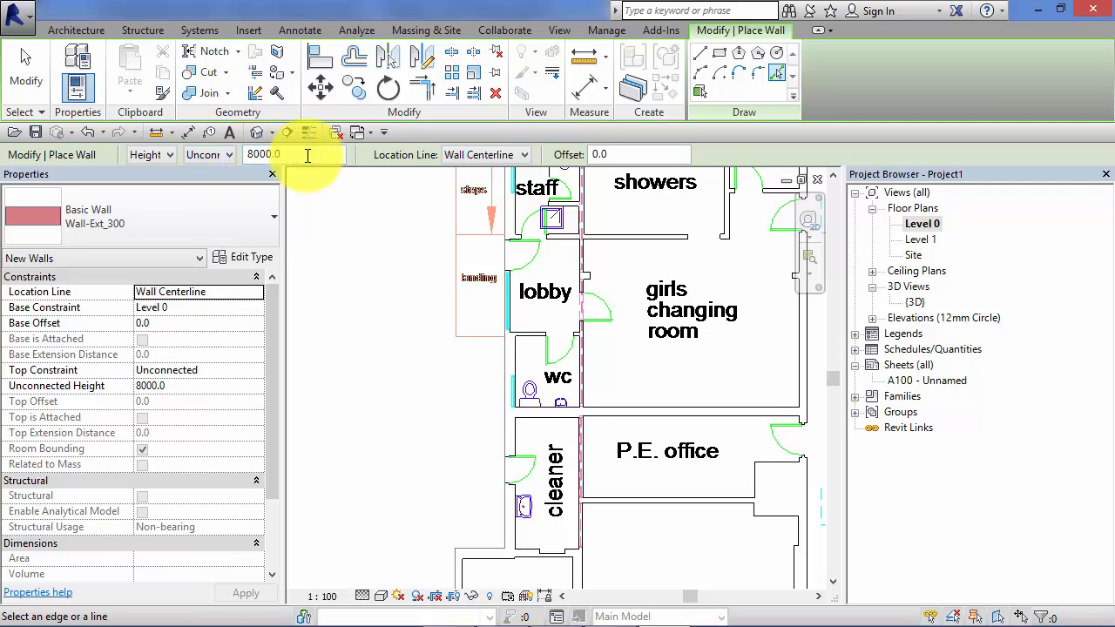
Set the location line of the new walls to Finish Face: Exterior.
click(503, 323)
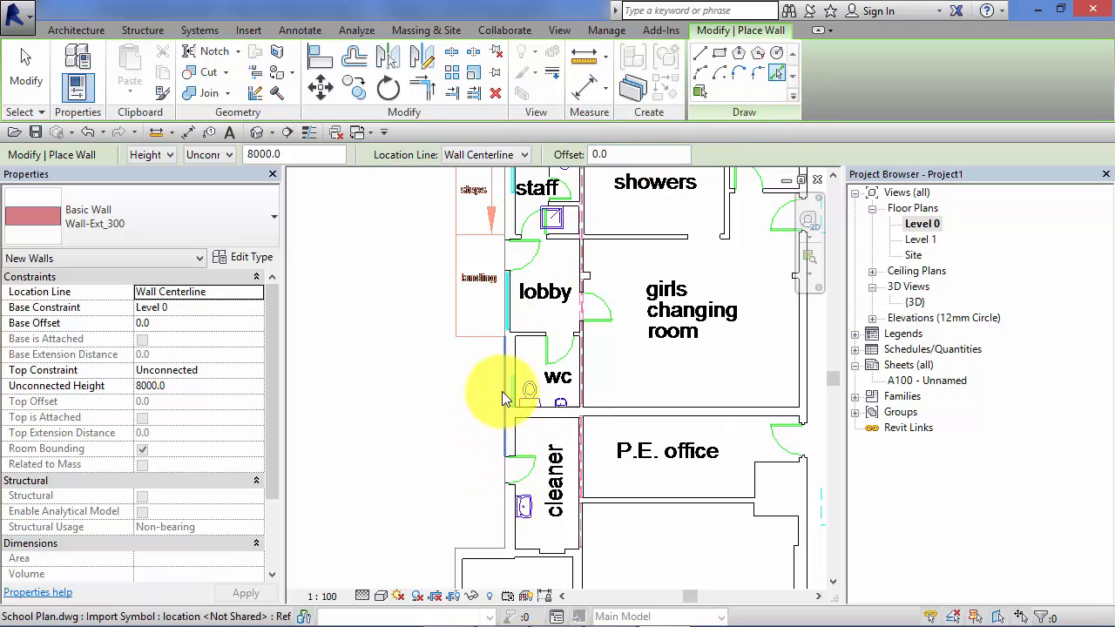
middle_drag(494, 381, 462, 452)
click(521, 155)
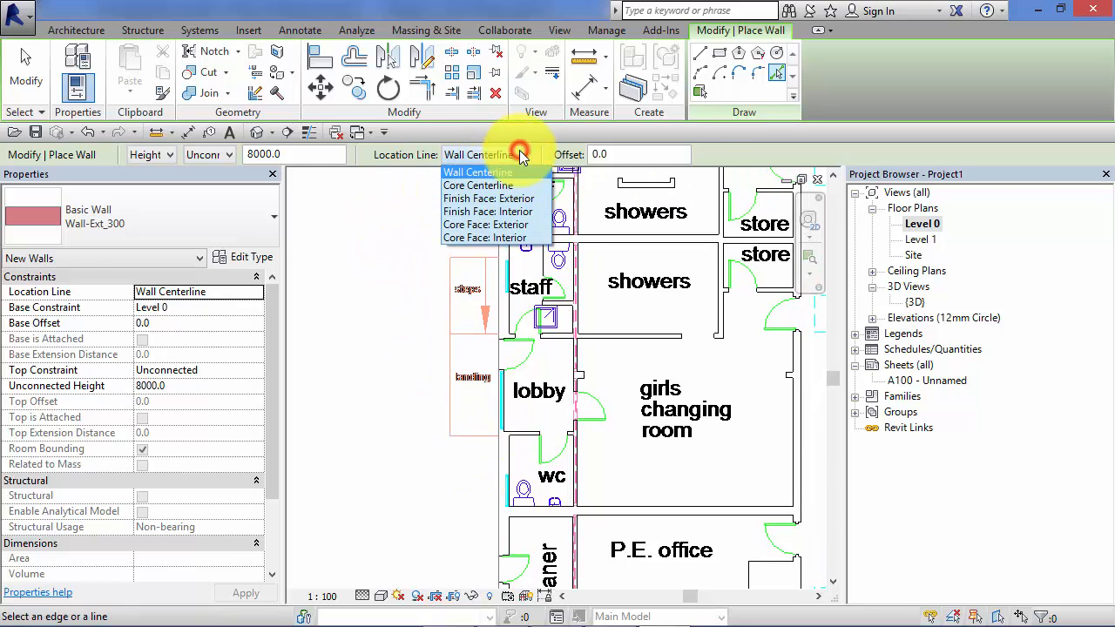
click(483, 199)
Create a wall from the outer line beside the wc and cleaner rooms, with its thickness on the interior side.
scroll(450, 571, up, 5)
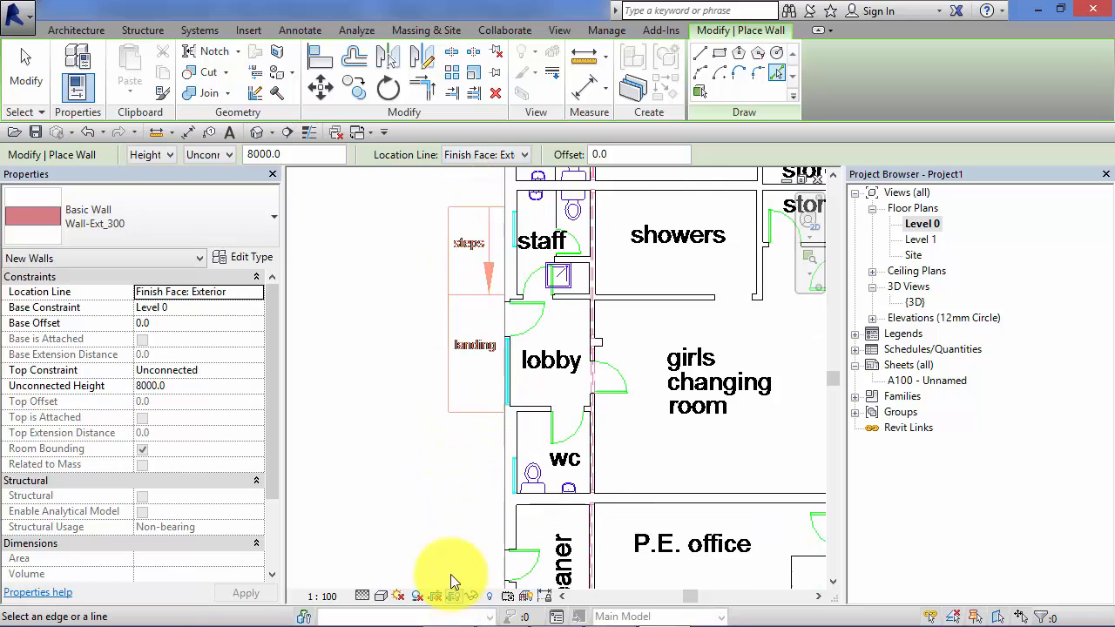
middle_drag(469, 471, 410, 465)
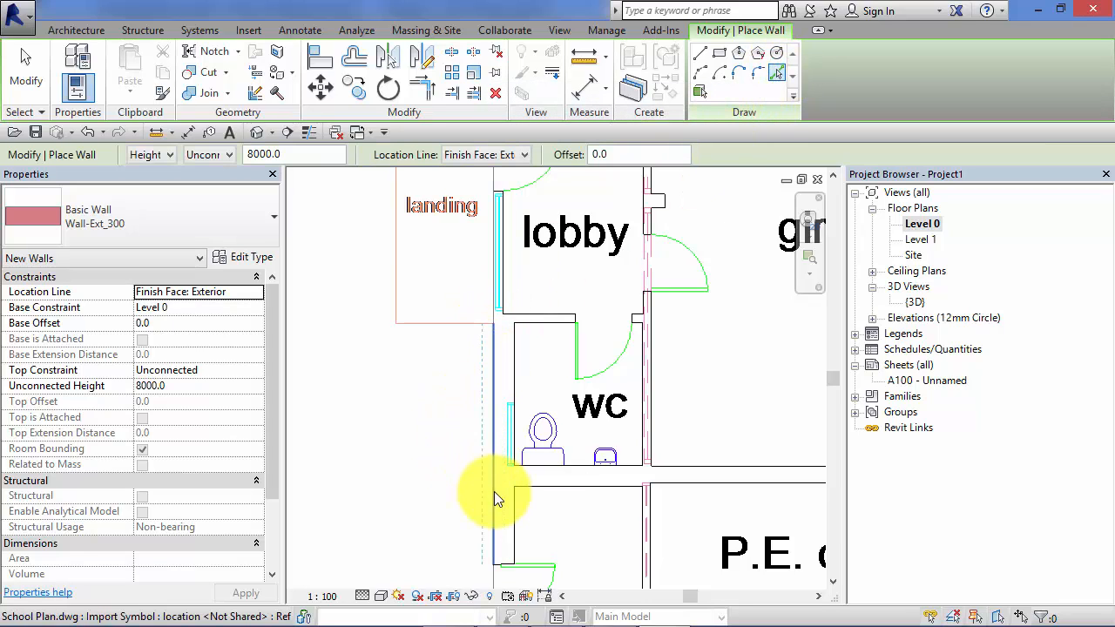
scroll(492, 494, up, 2)
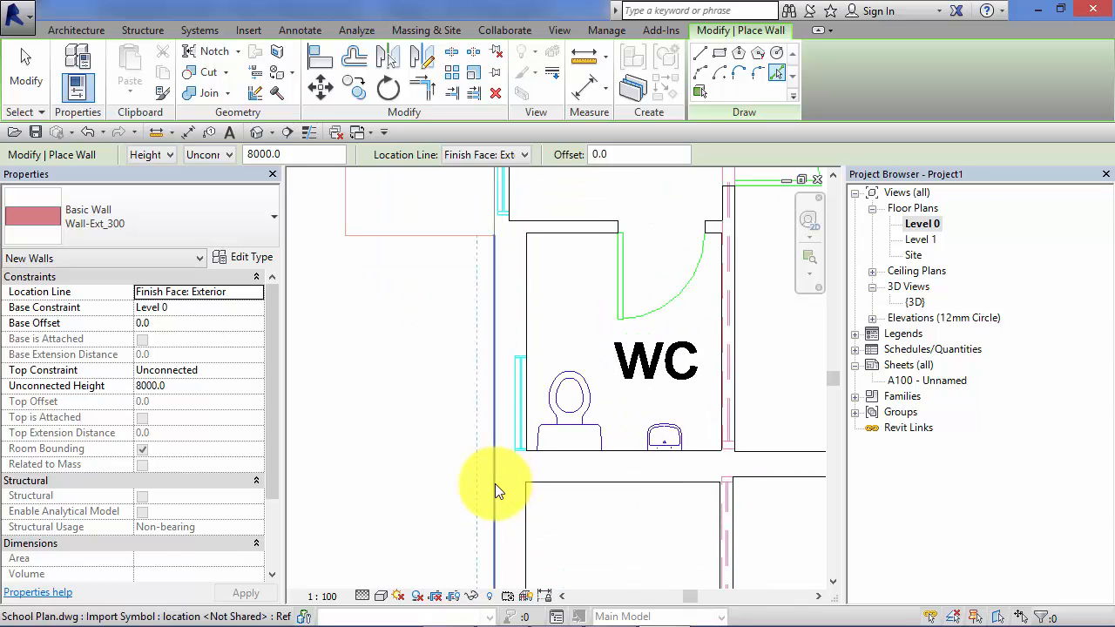
click(492, 486)
scroll(542, 300, down, 2)
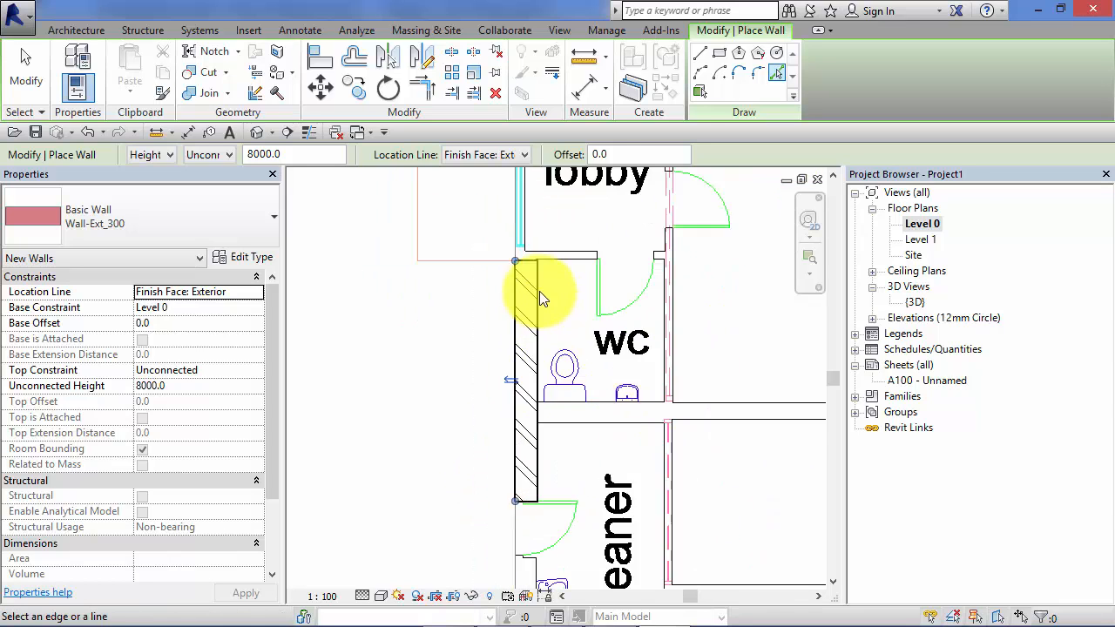
Create a wall from the upper outer line of the boys changing room, with its thickness towards the room.
middle_drag(540, 299, 505, 557)
scroll(436, 347, down, 1)
middle_drag(481, 267, 458, 405)
scroll(468, 315, down, 2)
scroll(466, 312, down, 4)
scroll(461, 321, up, 4)
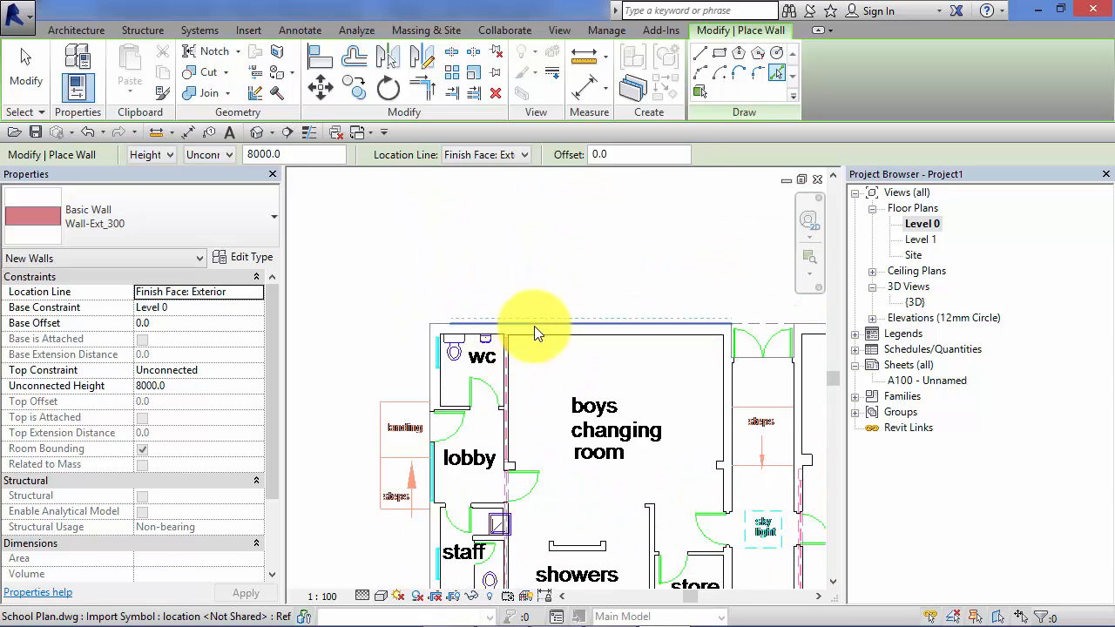
scroll(533, 327, up, 3)
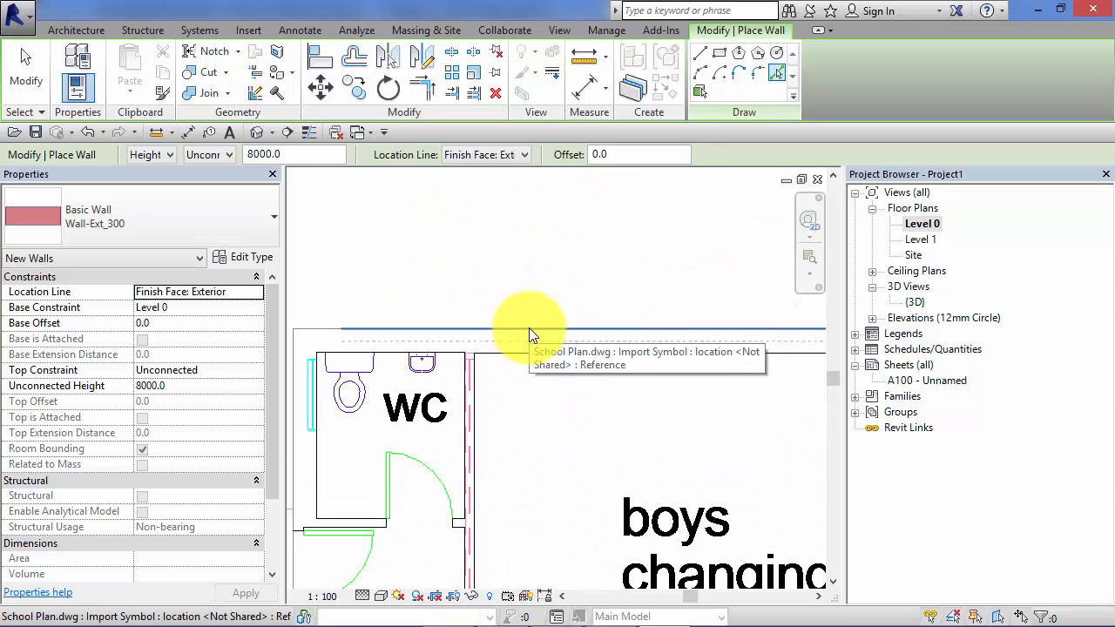
click(529, 329)
Create a short wall from the corridor line beside the steps, with its thickness towards the boys changing room.
scroll(605, 405, down, 2)
middle_drag(666, 421, 338, 328)
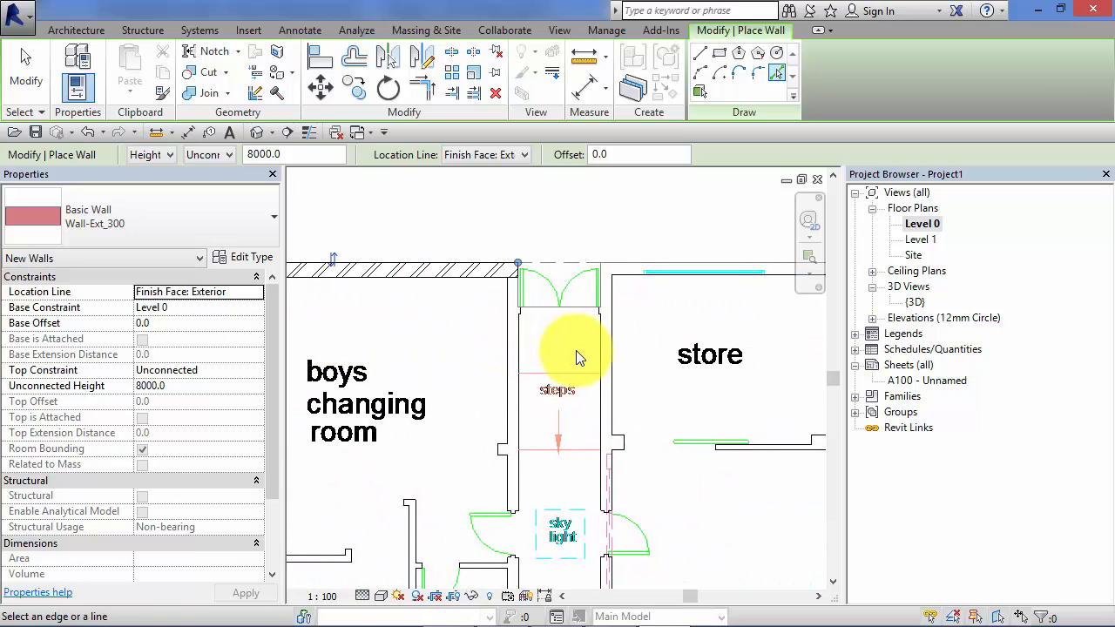
middle_drag(575, 351, 534, 350)
scroll(456, 374, up, 2)
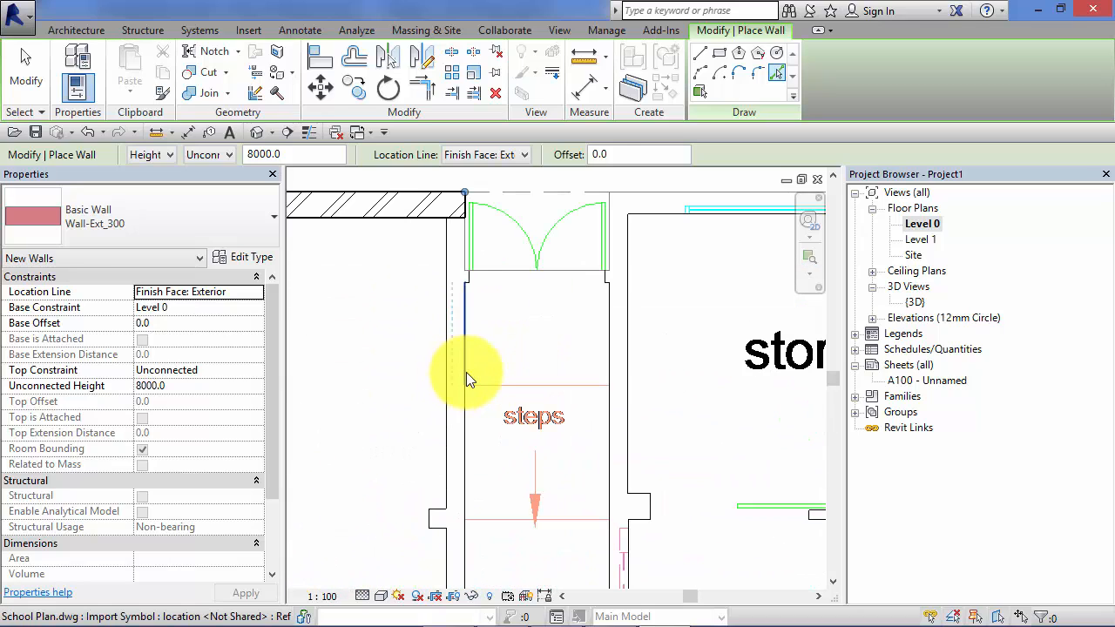
click(465, 364)
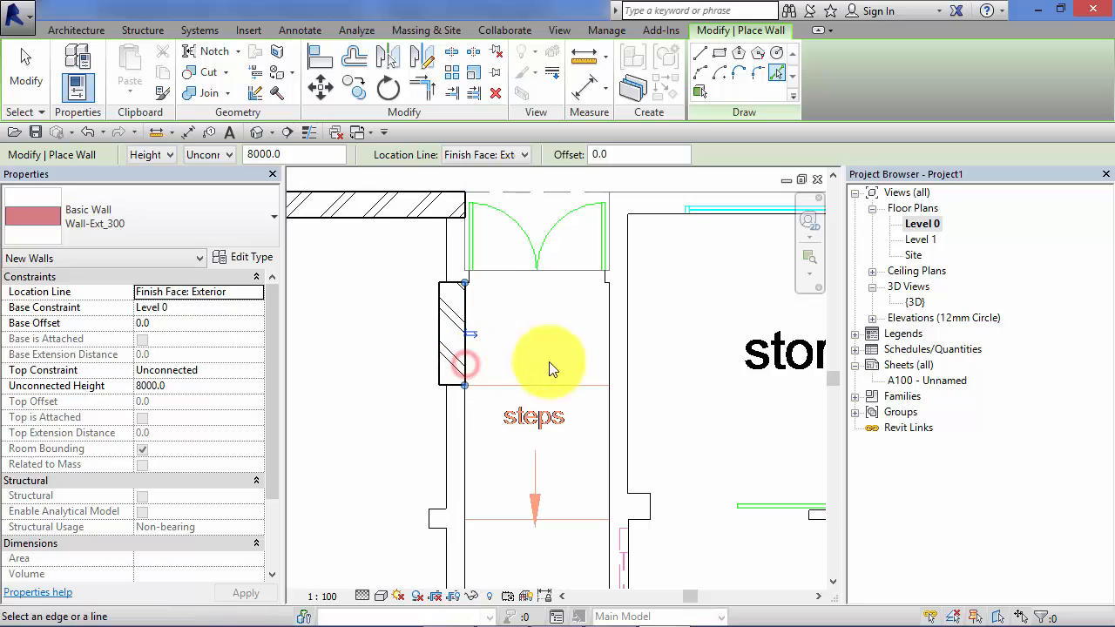
Create walls from the store's upper outer line and the short line at its corner next to the port-a-cabin store.
middle_drag(590, 418, 364, 513)
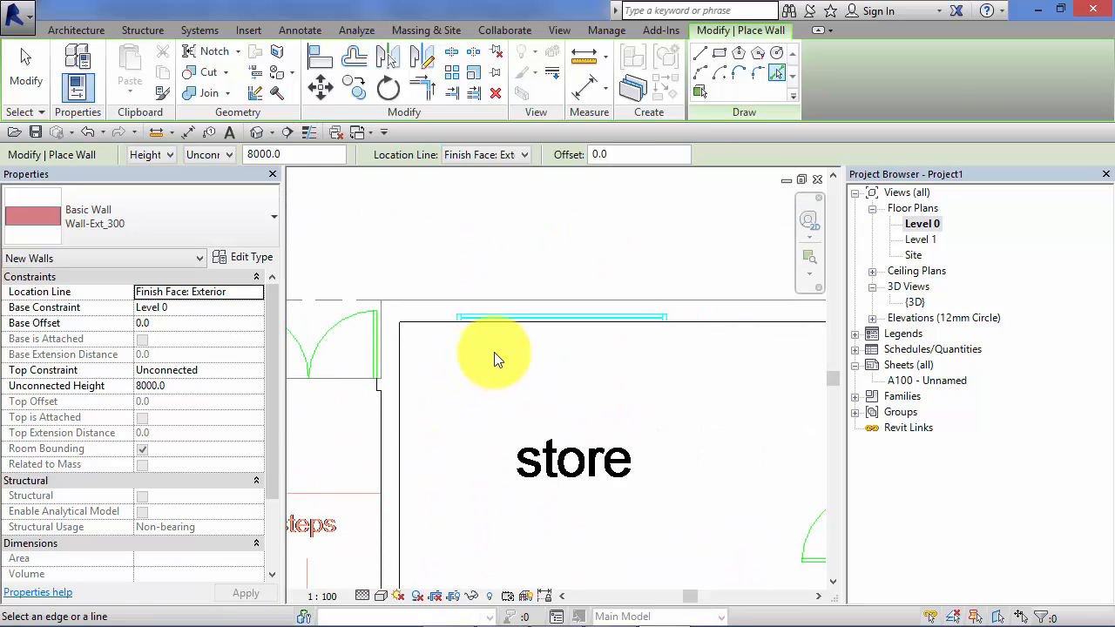
click(513, 287)
middle_drag(584, 392, 267, 374)
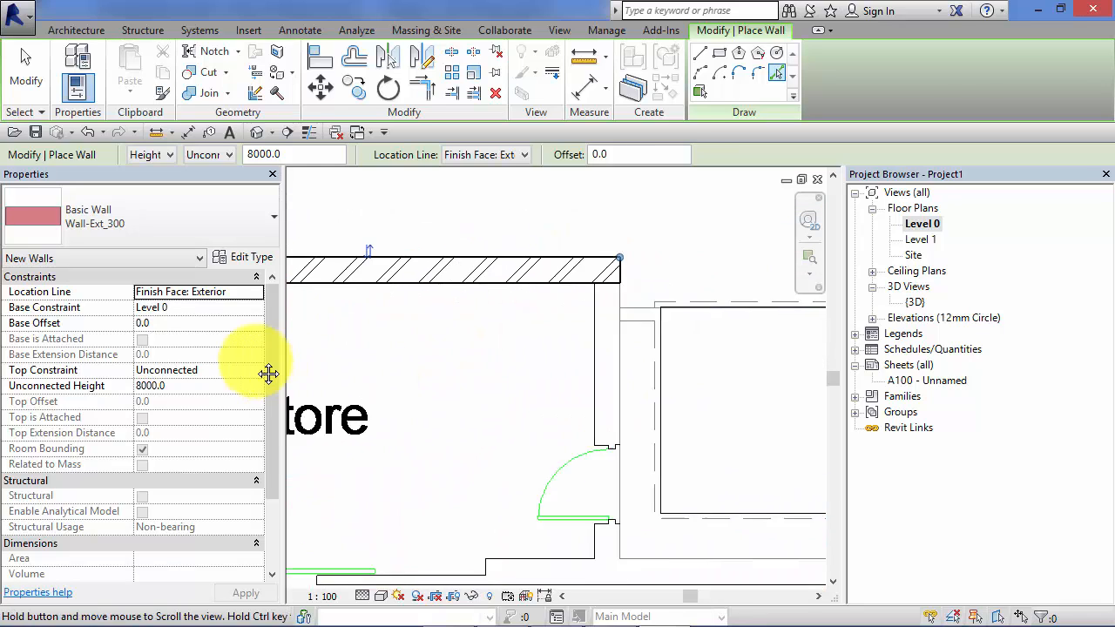
scroll(535, 353, up, 5)
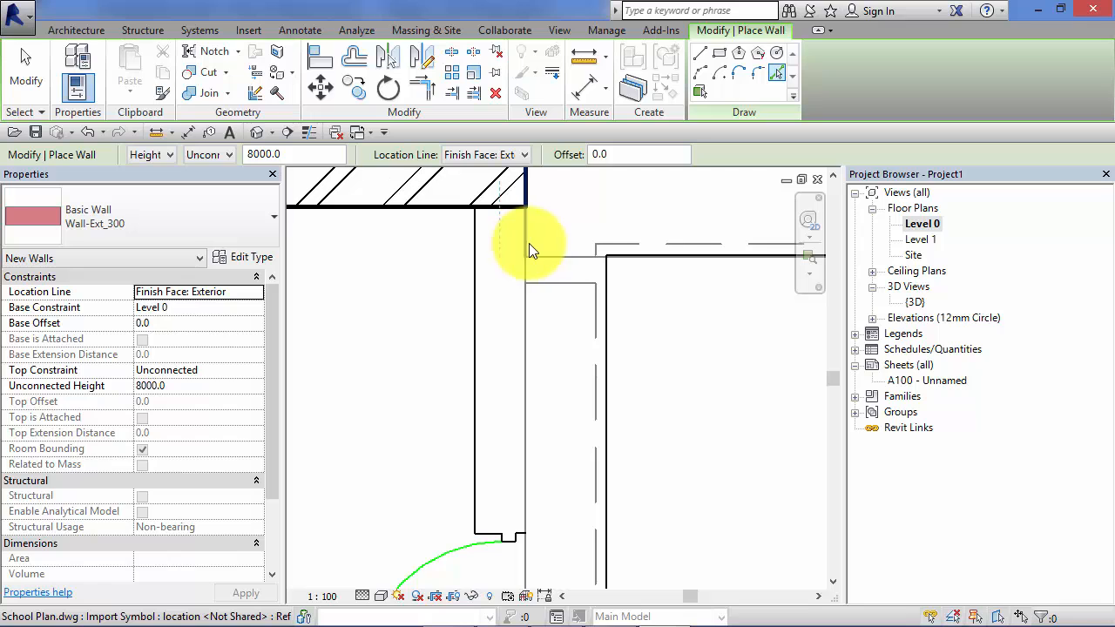
scroll(526, 244, down, 4)
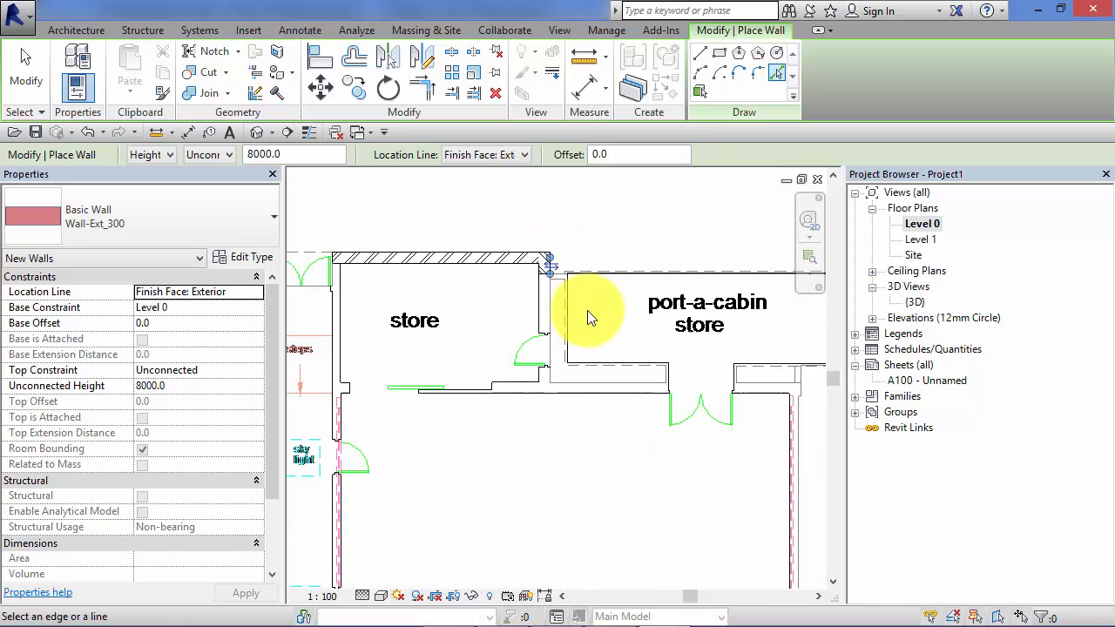
scroll(588, 312, down, 2)
Create a wall from the short outer line above the elec room, with its thickness towards the room.
middle_drag(573, 349, 803, 358)
middle_drag(412, 452, 438, 311)
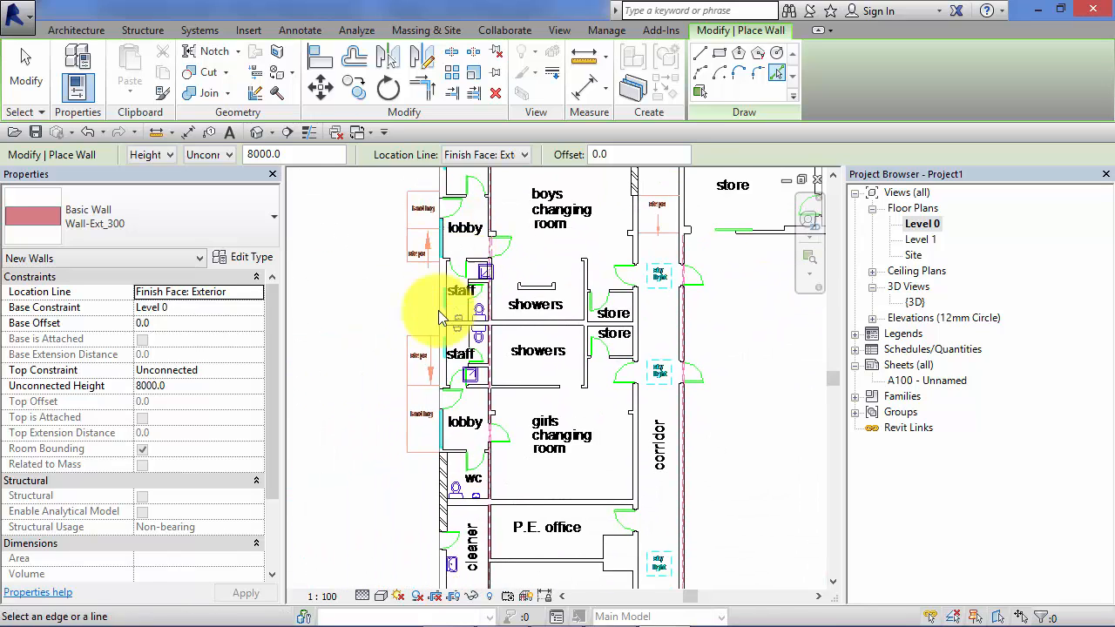
middle_drag(447, 443, 473, 273)
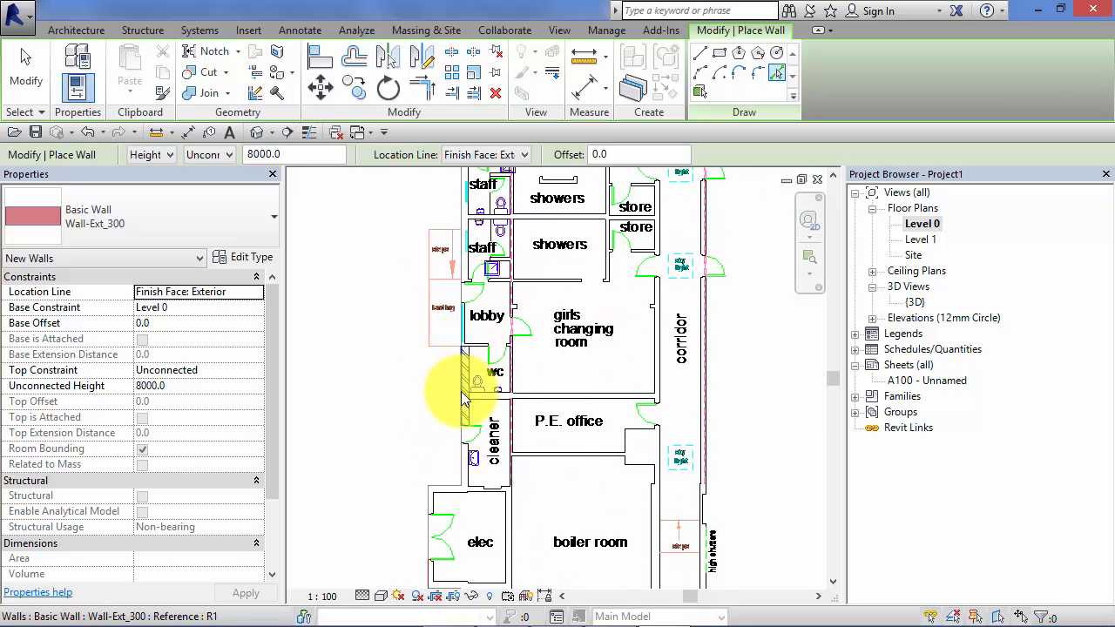
scroll(461, 423, up, 3)
scroll(456, 459, up, 1)
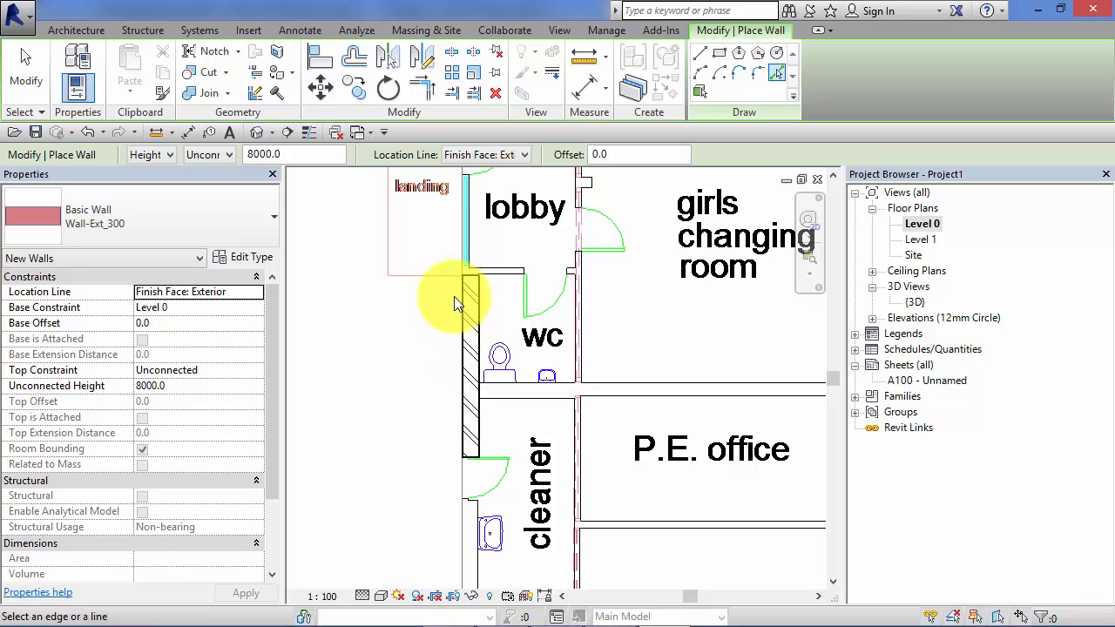
scroll(460, 319, down, 5)
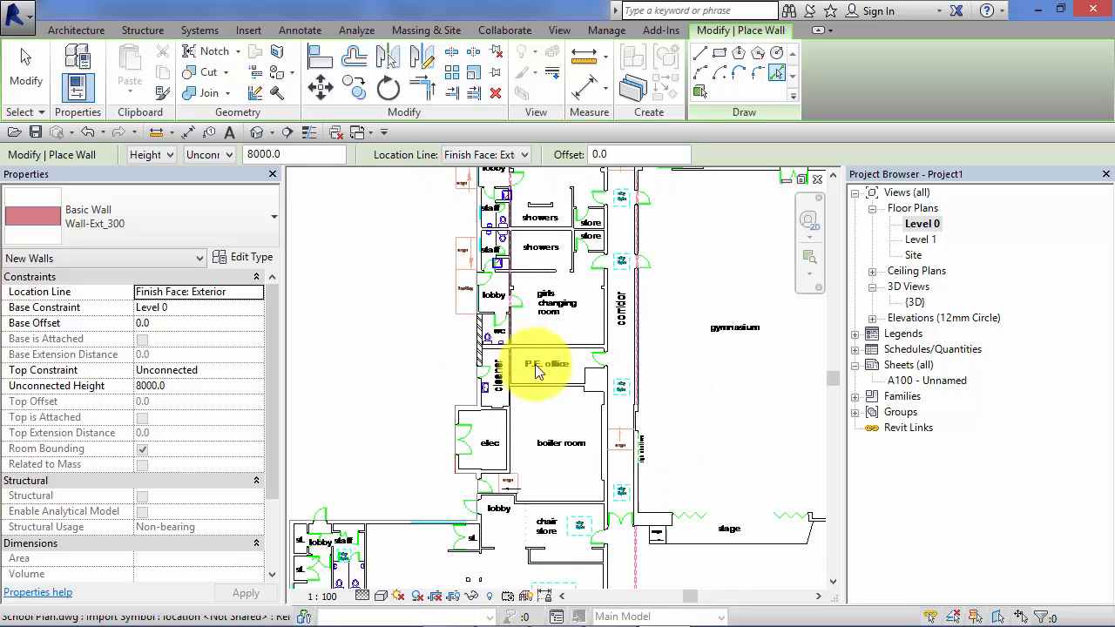
middle_drag(533, 366, 448, 460)
scroll(448, 460, up, 6)
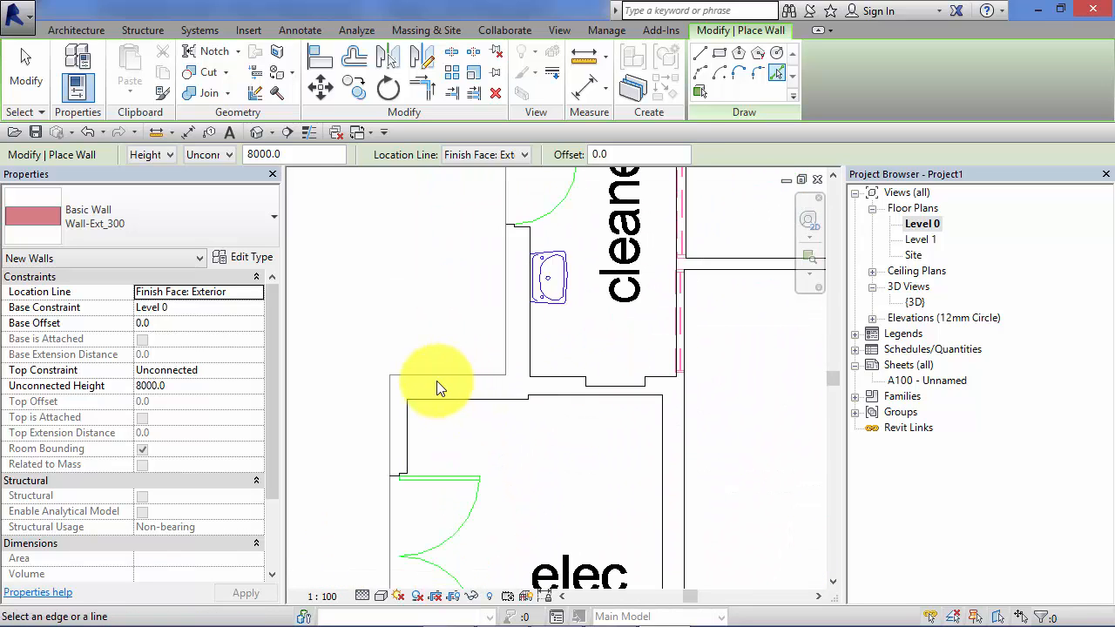
click(447, 369)
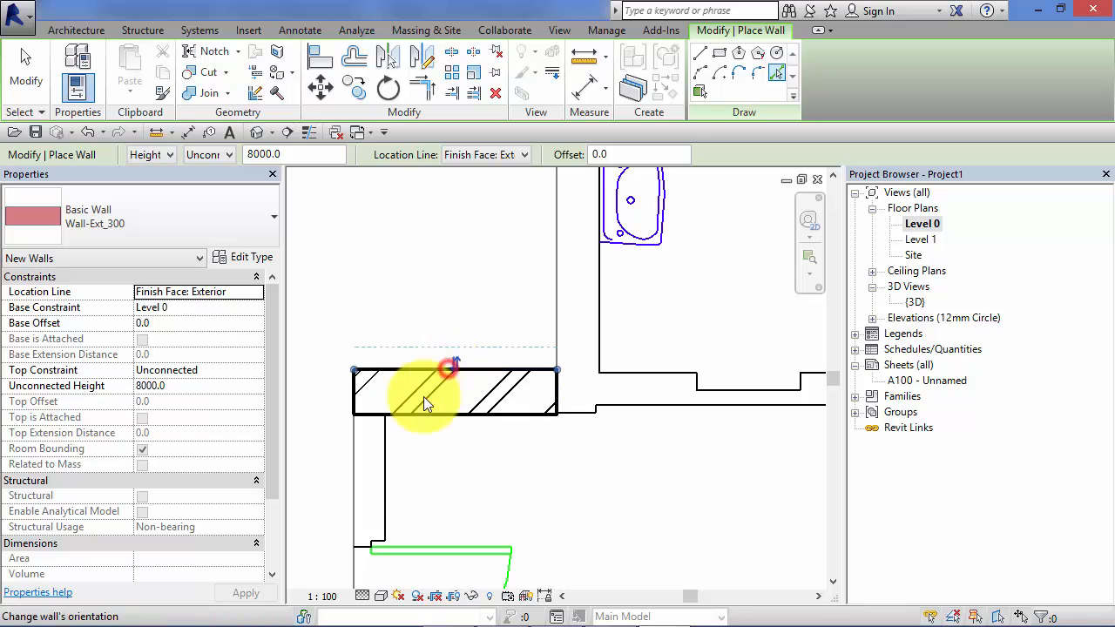
Create walls from the outer line beside the elec room's double doors and the short line below the room, and finish placing walls.
click(354, 475)
scroll(470, 489, down, 2)
mouse_move(470, 489)
middle_down()
mouse_move(465, 218)
mouse_move(452, 211)
mouse_move(507, 377)
mouse_move(509, 348)
mouse_move(517, 418)
mouse_move(494, 515)
mouse_move(493, 477)
middle_up()
click(469, 460)
scroll(566, 350, down, 5)
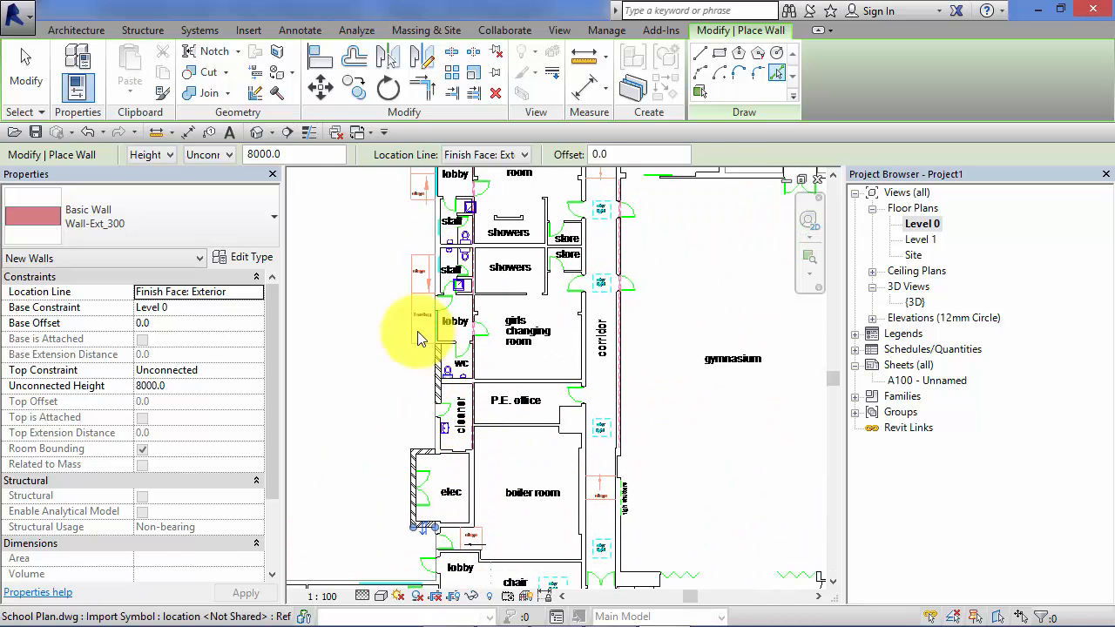
click(26, 87)
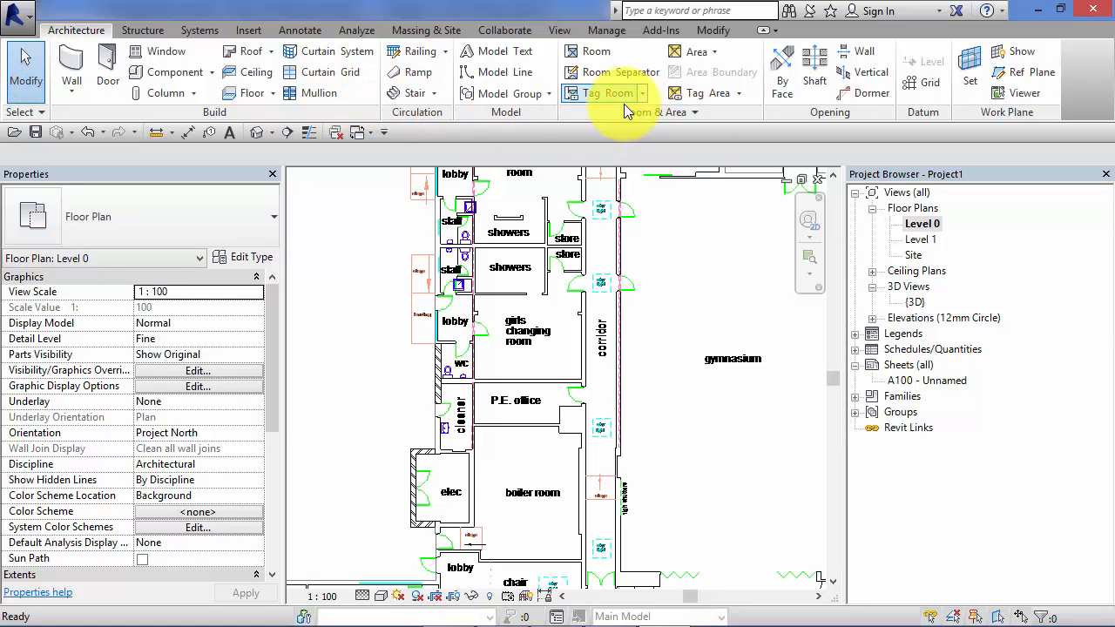
Trim/extend the wall beside the wc and cleaner rooms to a corner with the boys changing room's upper wall.
click(712, 30)
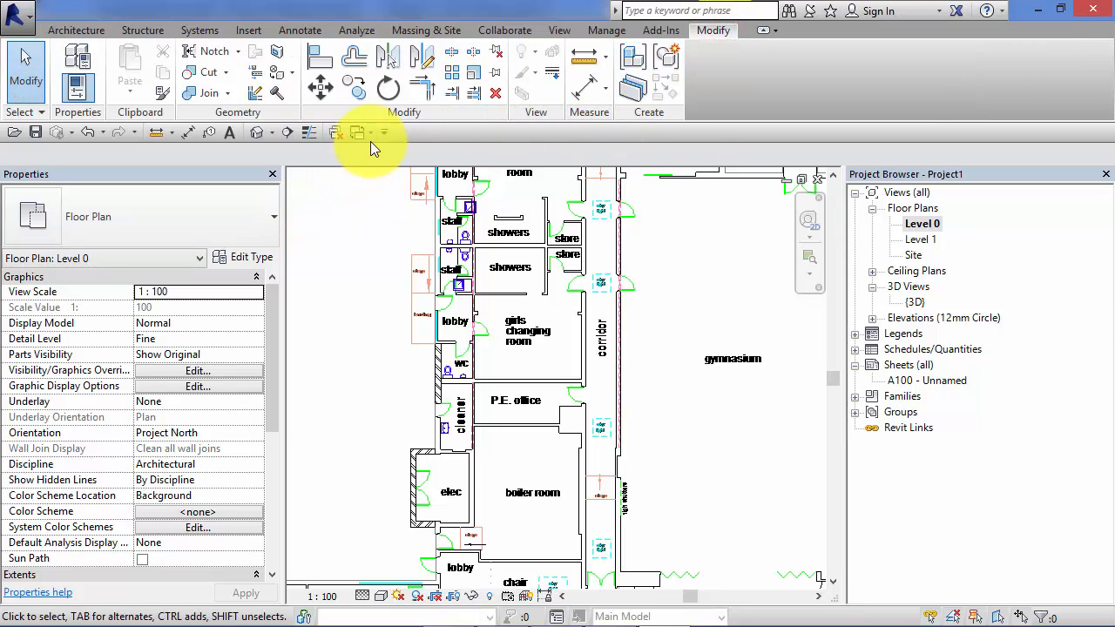
click(426, 89)
middle_drag(467, 332, 453, 523)
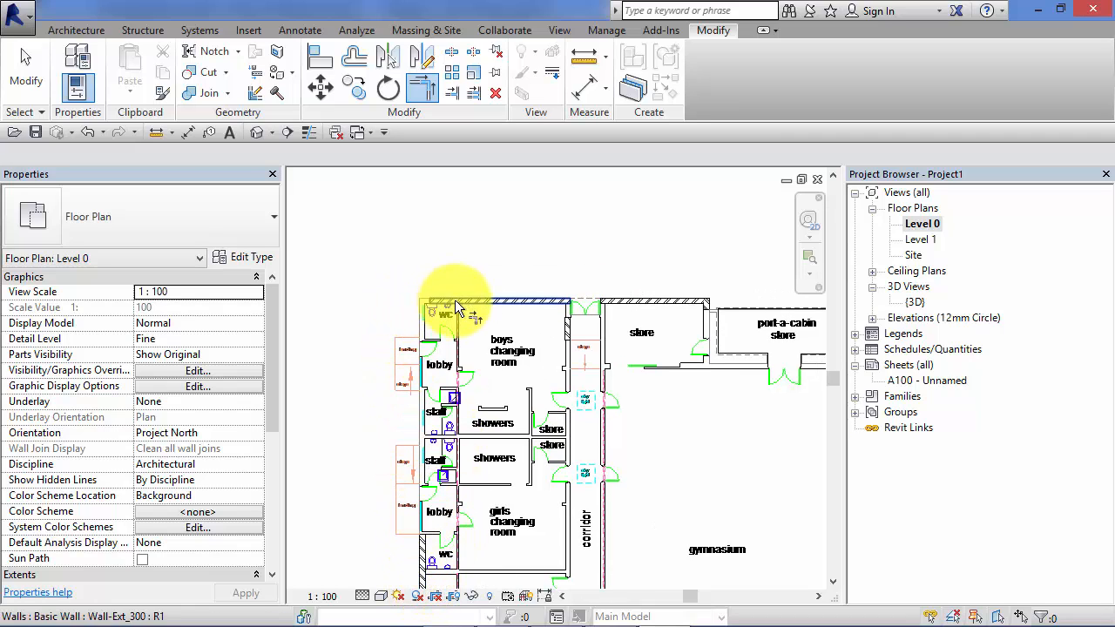
click(425, 562)
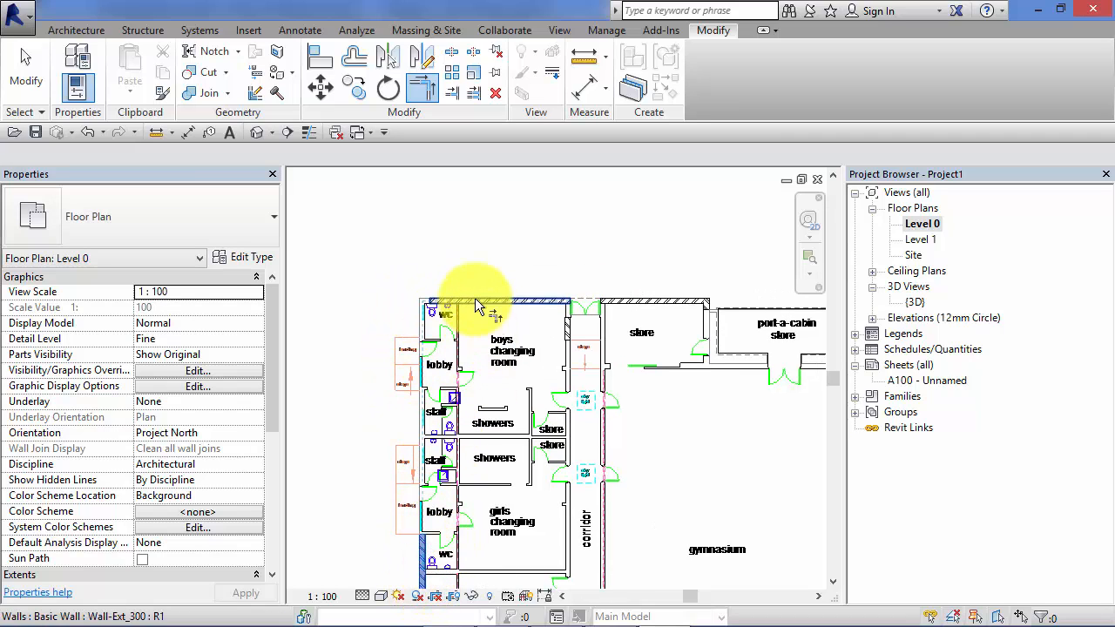
click(475, 297)
Trim/extend the elec room's upper wall to a corner with the exterior wall beside the cleaner room.
scroll(754, 315, up, 2)
middle_drag(752, 261, 517, 498)
click(444, 433)
click(466, 351)
scroll(510, 399, down, 5)
middle_drag(528, 347, 485, 459)
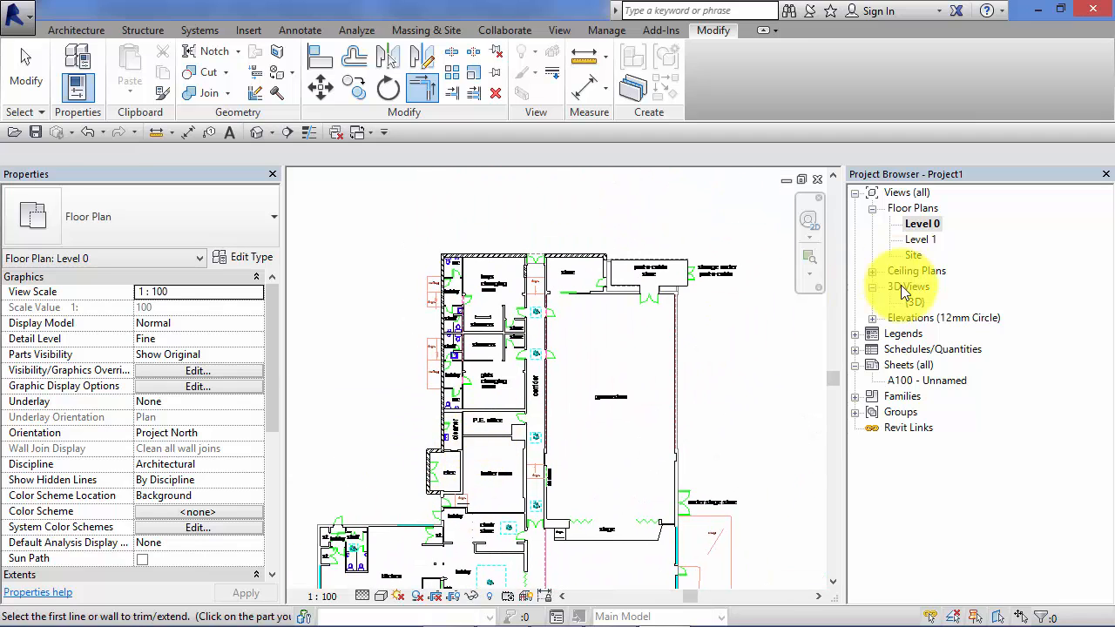
Inspect the traced exterior walls in the {3D} view and return to the Level 0 floor plan.
double_click(914, 301)
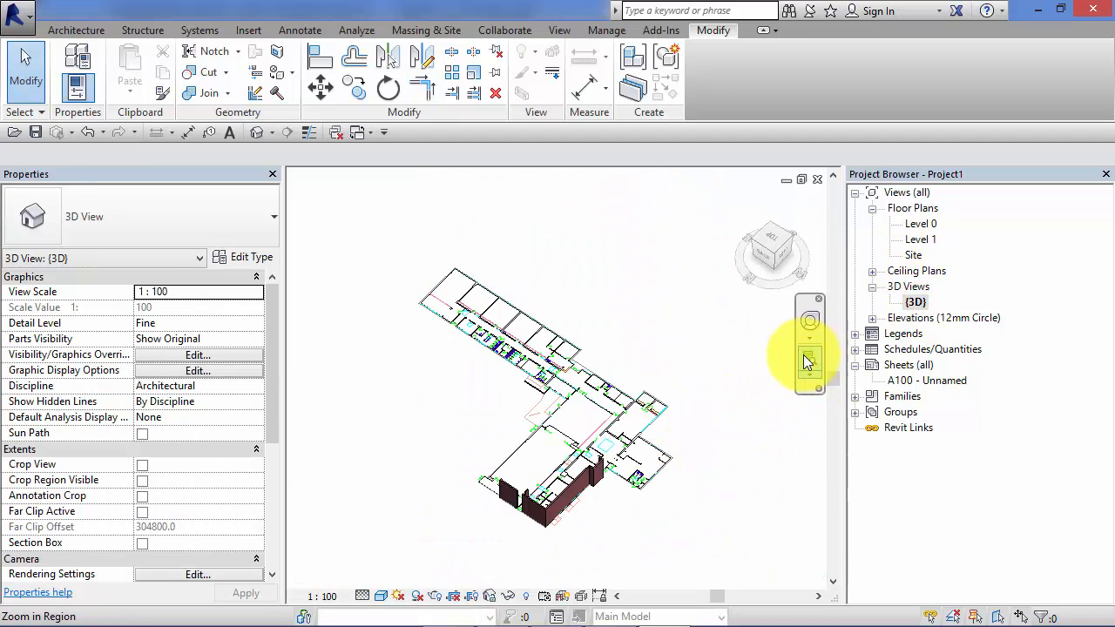
scroll(644, 519, up, 8)
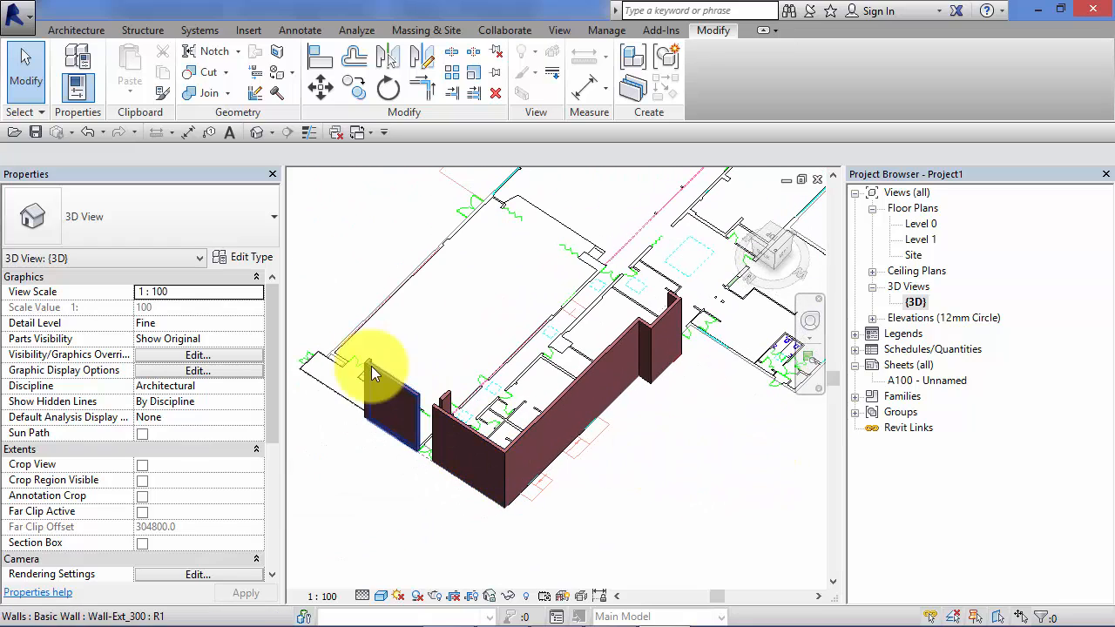
middle_drag(619, 367, 570, 398)
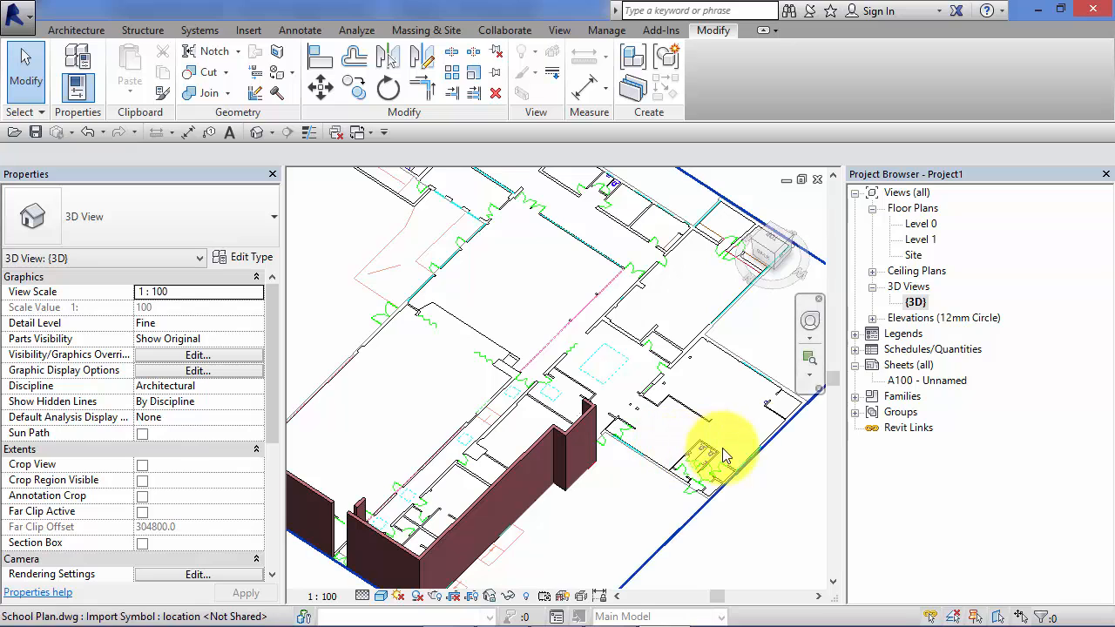
double_click(921, 224)
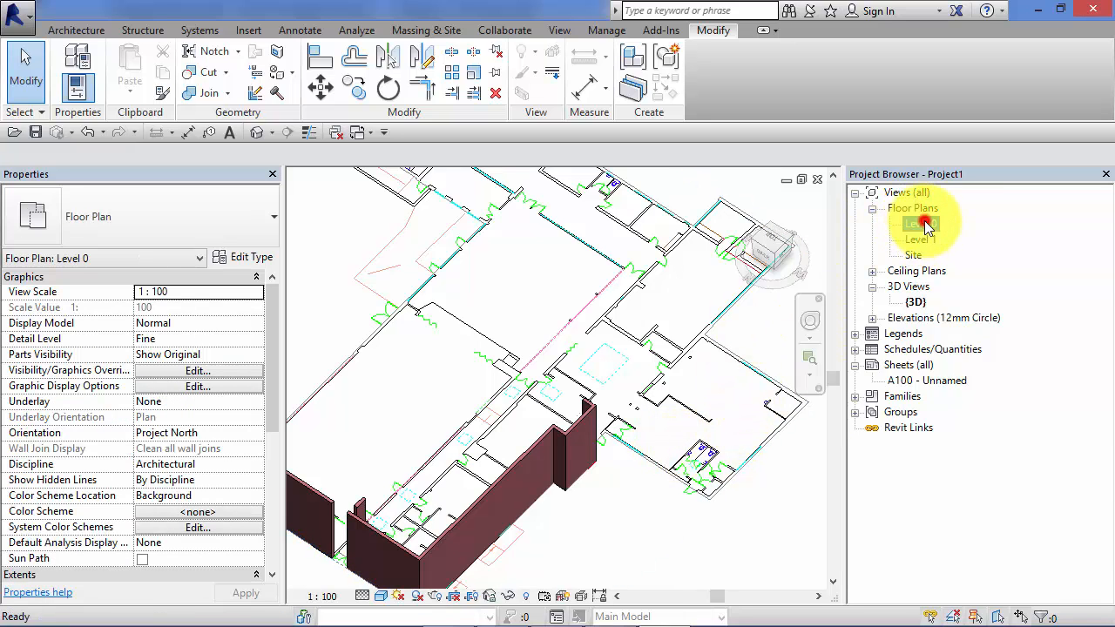
Examine the exterior wall on Level 0 from the boys changing room down to the drawn door of the cleaner room.
scroll(453, 357, up, 5)
scroll(447, 343, up, 1)
middle_drag(474, 405, 482, 443)
middle_drag(499, 344, 492, 603)
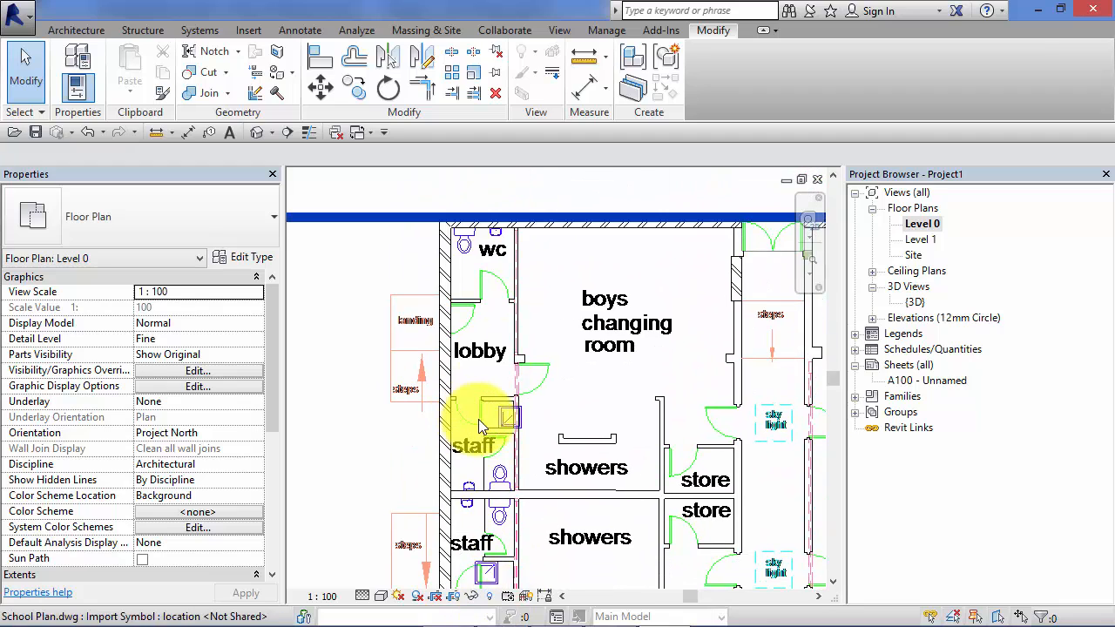
middle_drag(435, 576, 507, 235)
middle_drag(502, 473, 504, 383)
scroll(518, 412, up, 2)
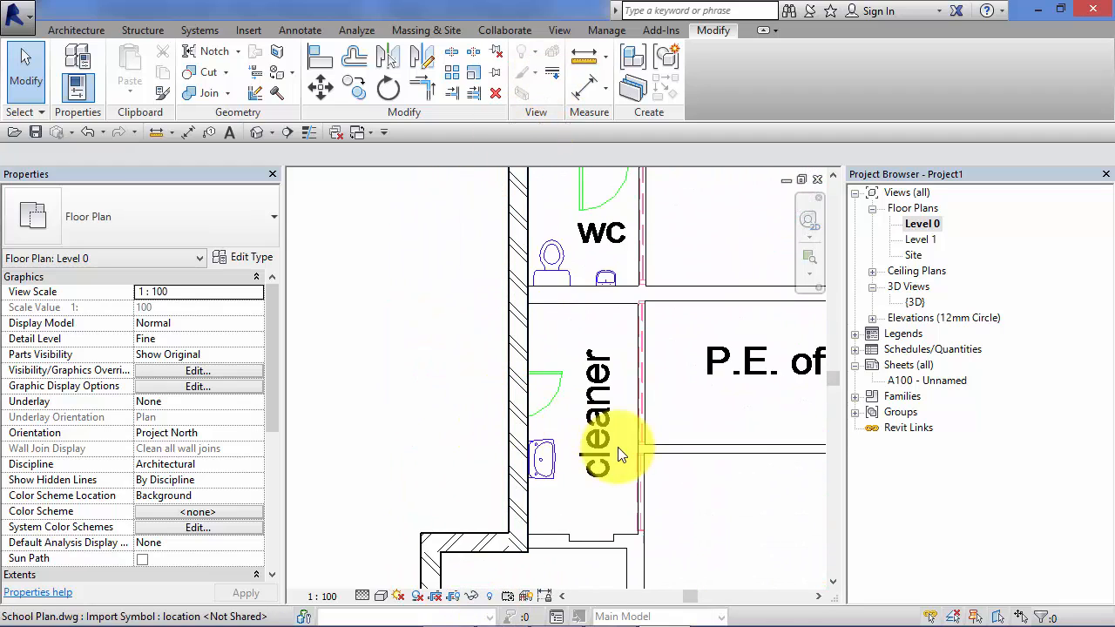
middle_drag(562, 443, 488, 410)
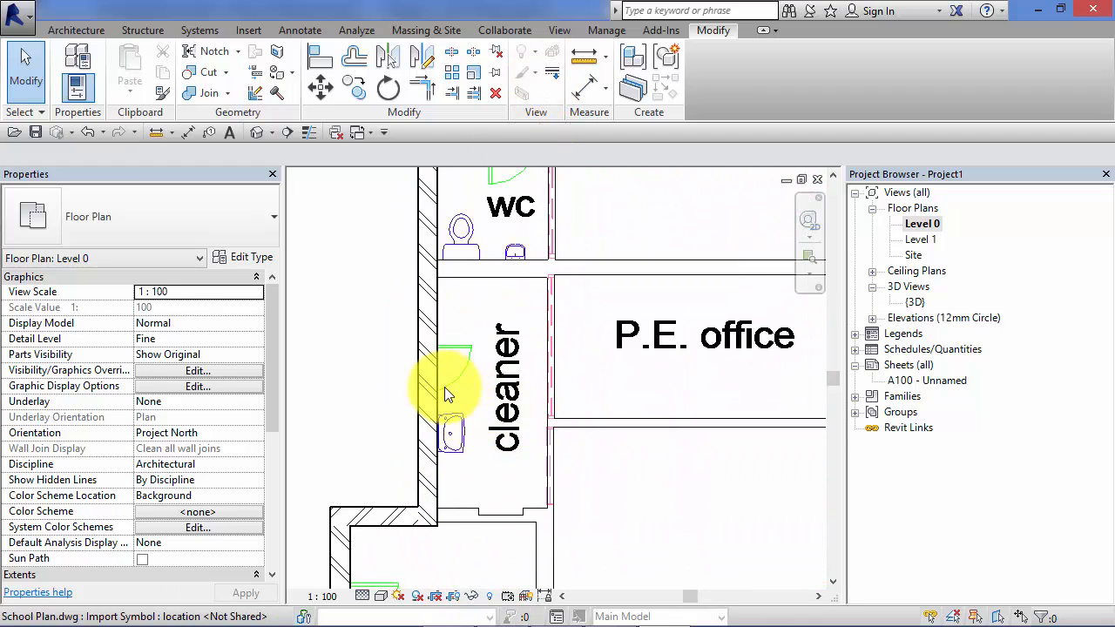
Place a Doors_IntSgl 910x2110mm door in the cleaner room's exterior wall over the drawn door, swinging into the room.
click(73, 31)
click(102, 61)
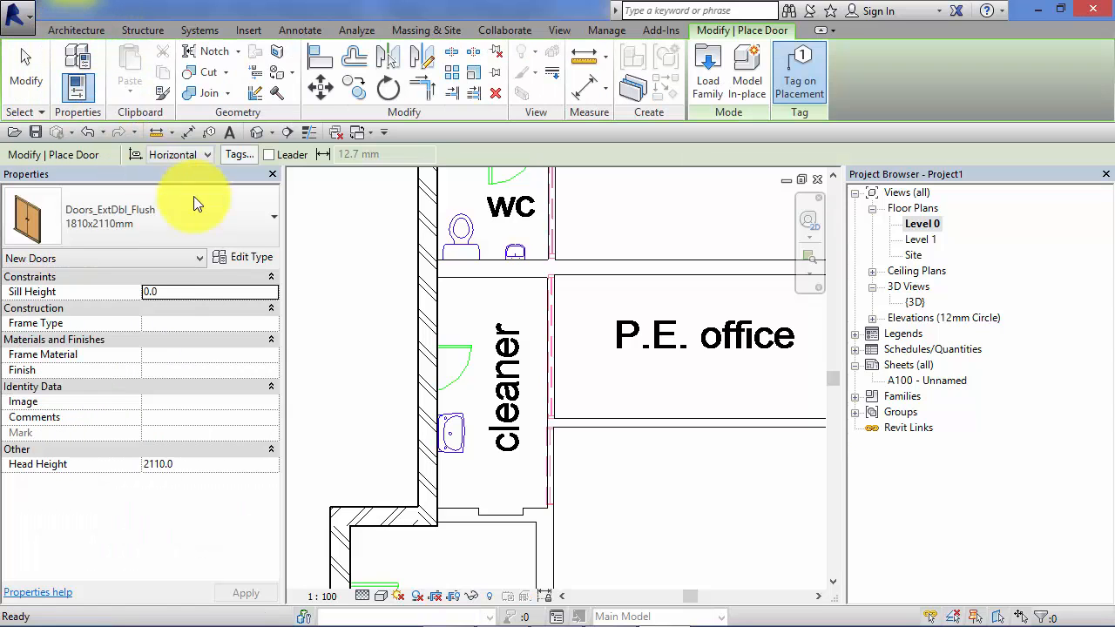
click(224, 217)
click(55, 409)
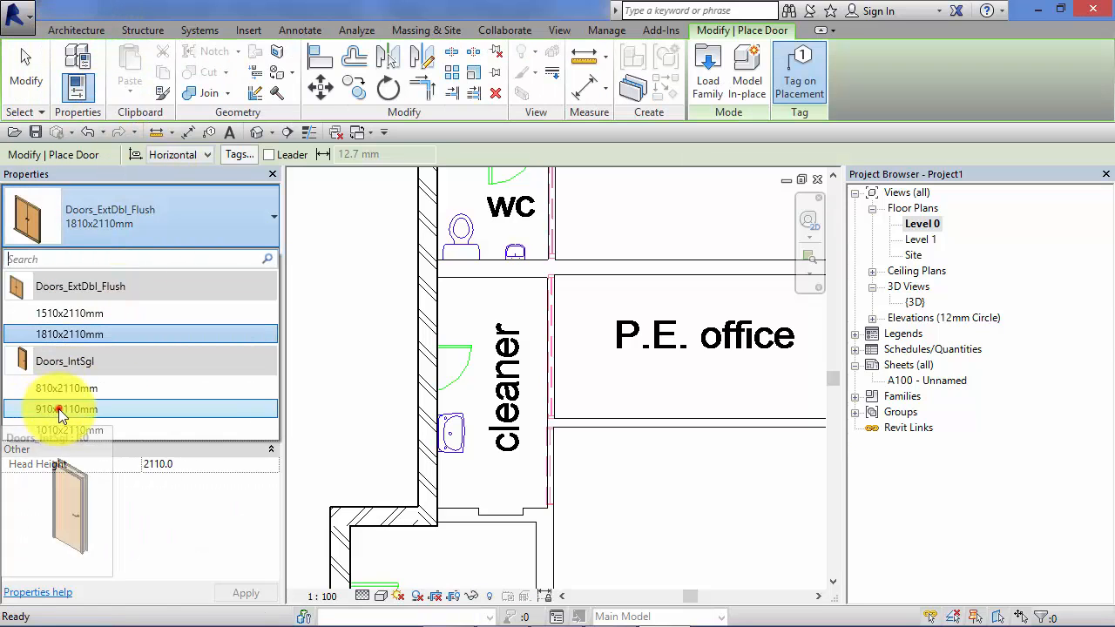
scroll(383, 374, up, 3)
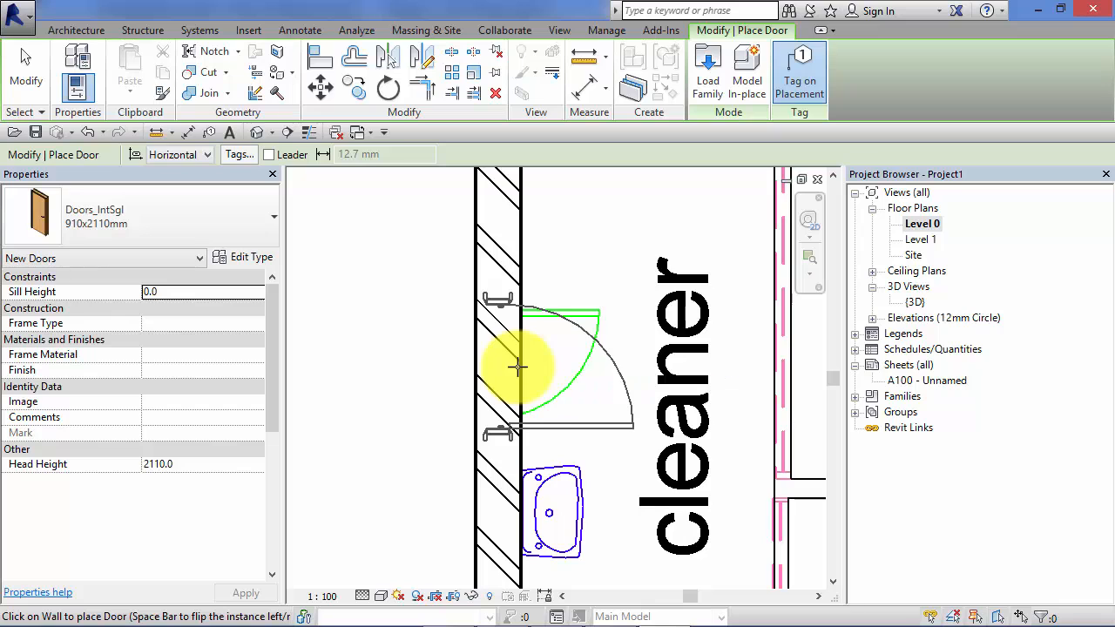
click(560, 377)
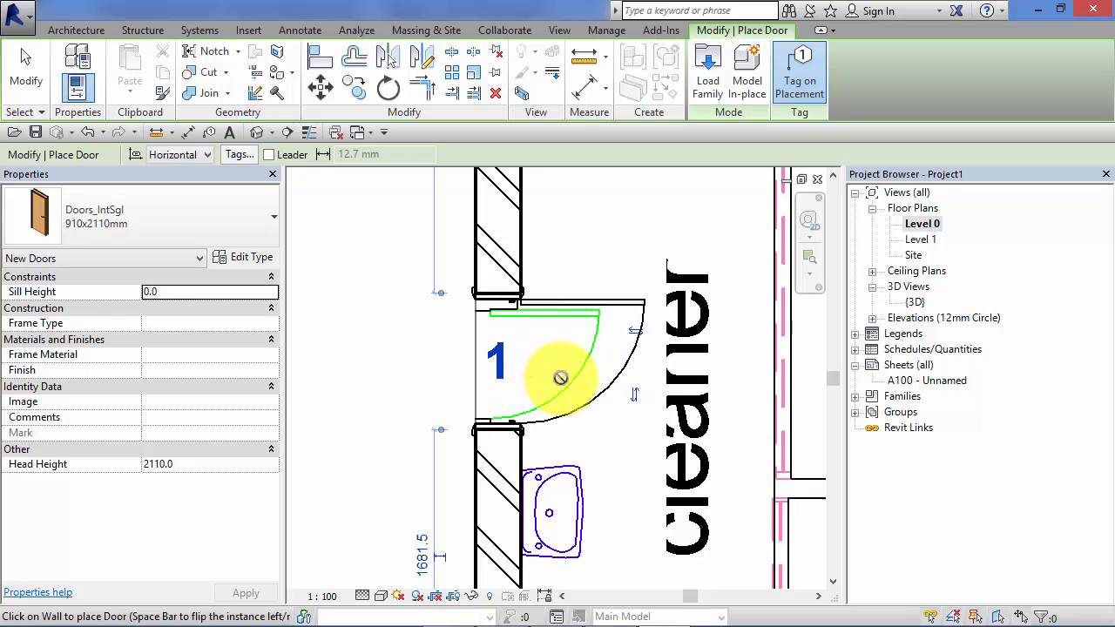
scroll(560, 377, down, 5)
key(Escape)
key(Escape)
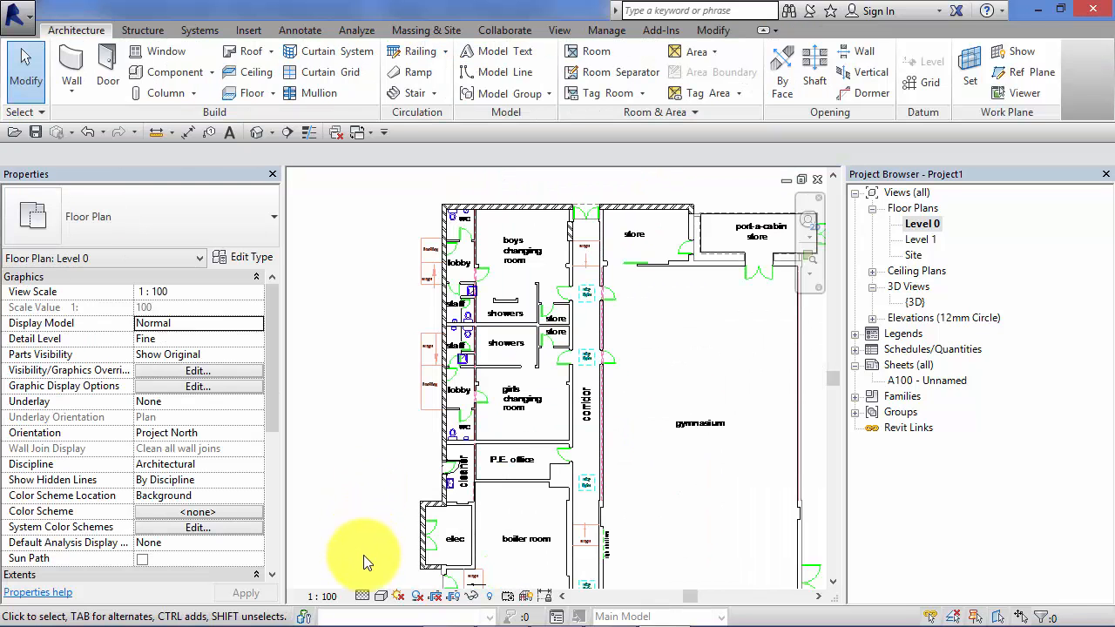
Set the Level 0 view's detail level to Coarse.
click(363, 595)
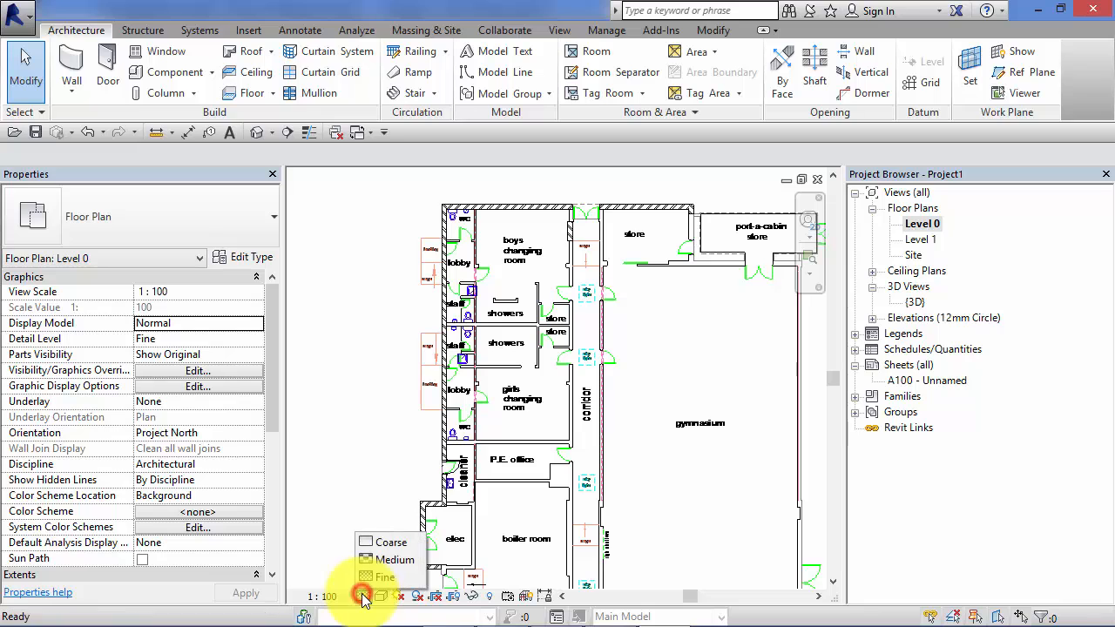
click(367, 541)
scroll(384, 479, up, 5)
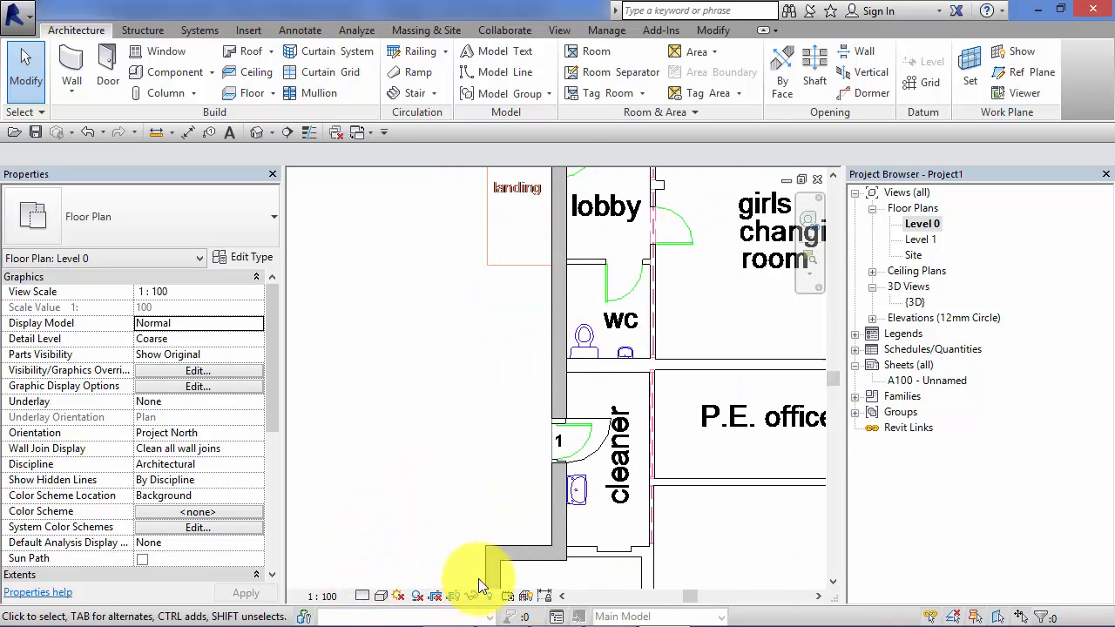
middle_drag(497, 436, 411, 453)
scroll(404, 446, down, 2)
scroll(402, 444, down, 3)
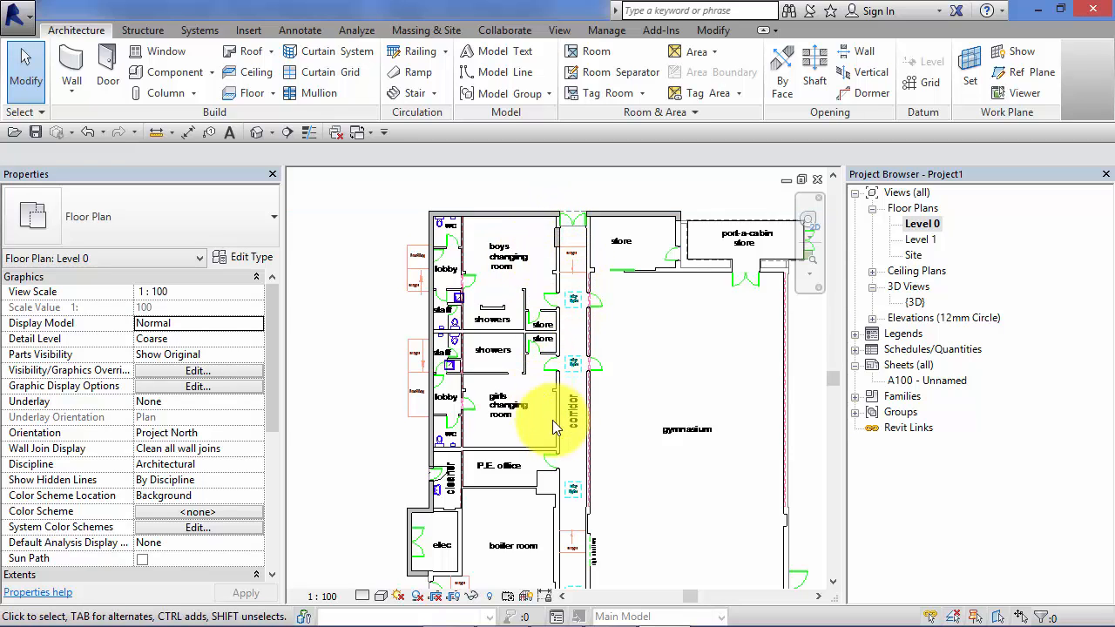
Override the wall category's graphics in the Level 0 view with a surface transparency of 60.
scroll(391, 319, up, 5)
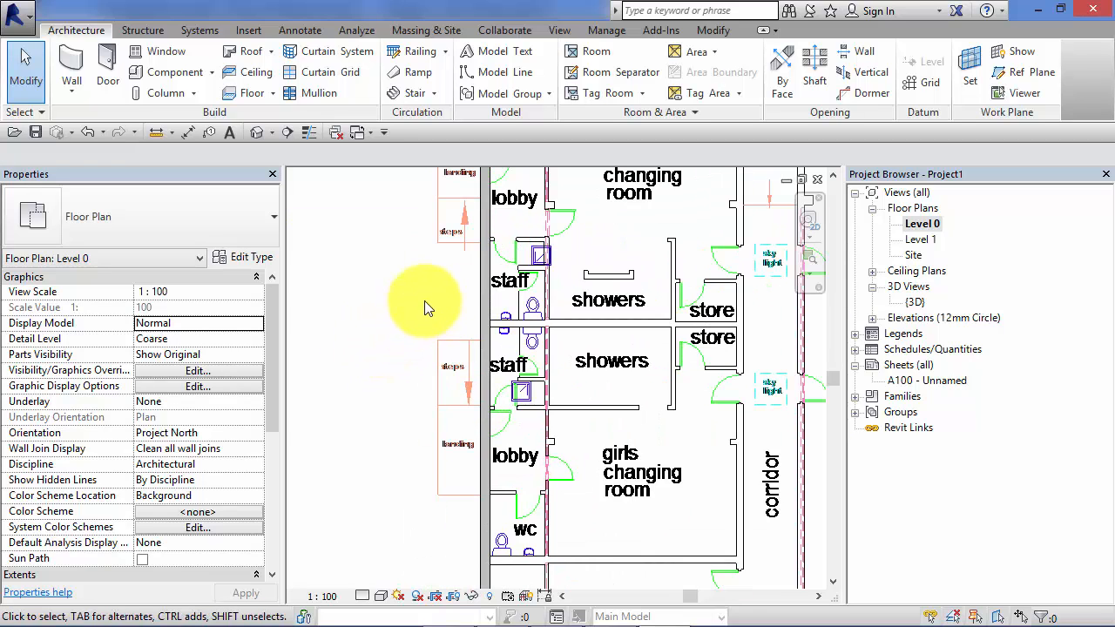
middle_drag(427, 308, 369, 492)
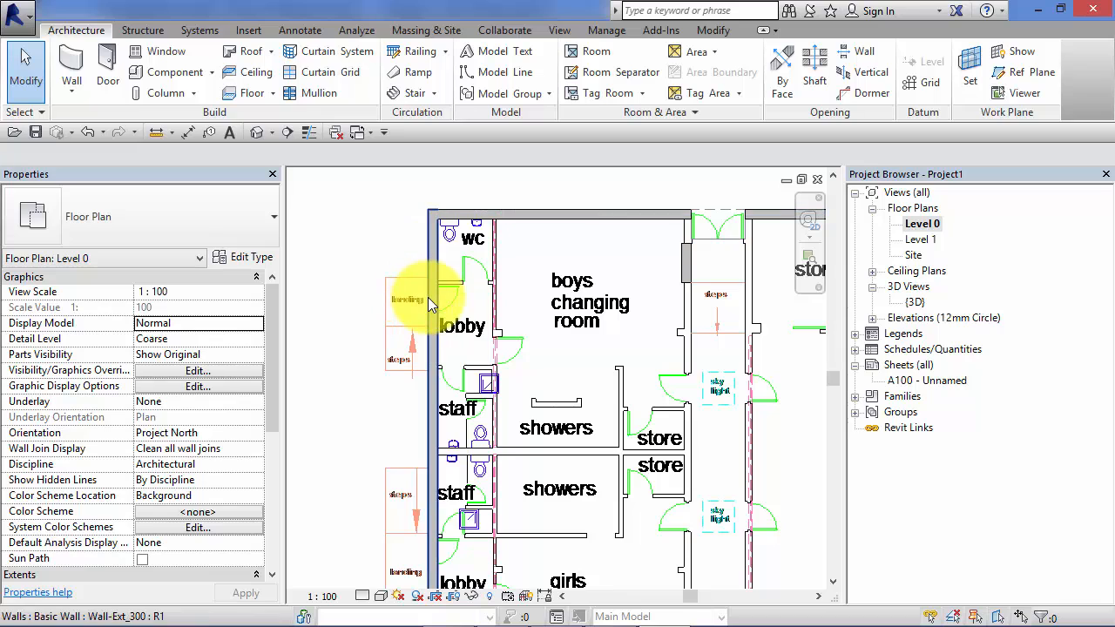
click(430, 397)
right_click(430, 397)
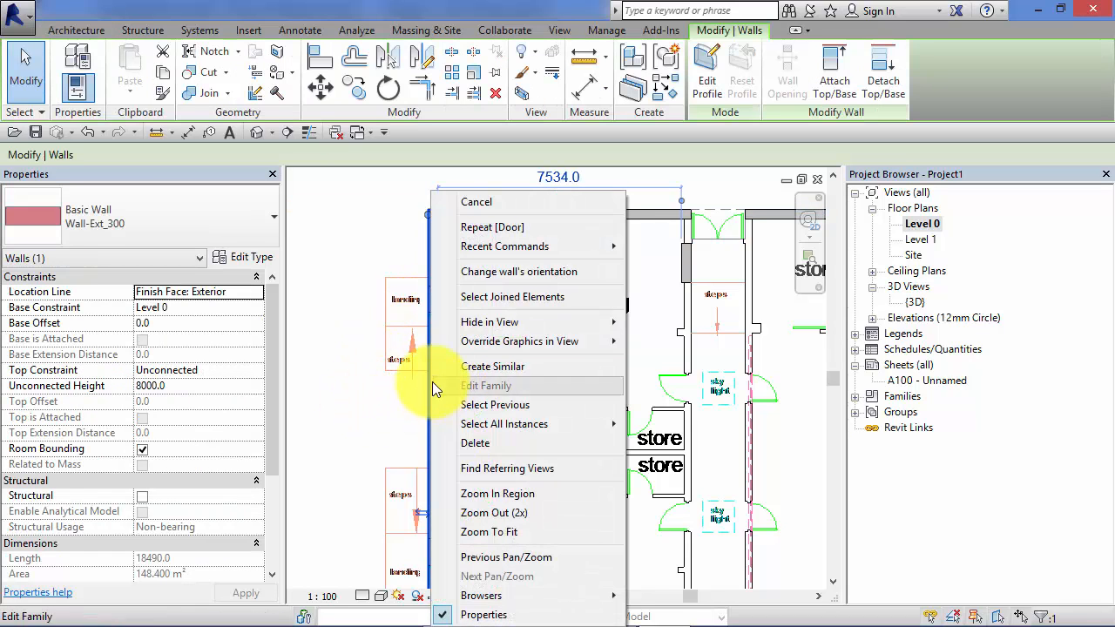
mouse_move(492, 343)
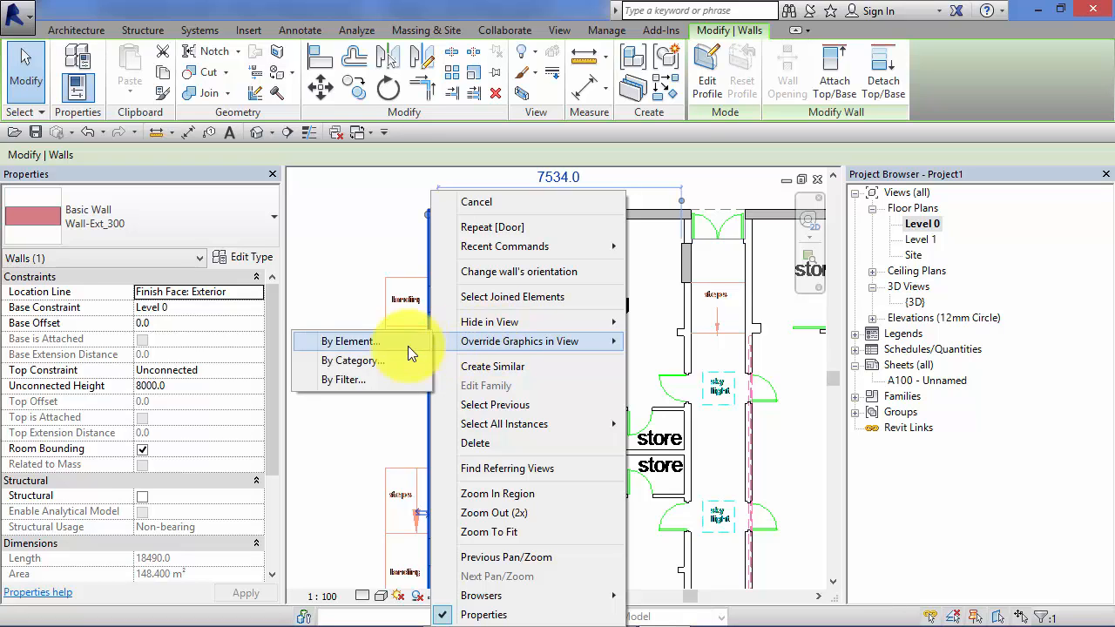
click(339, 358)
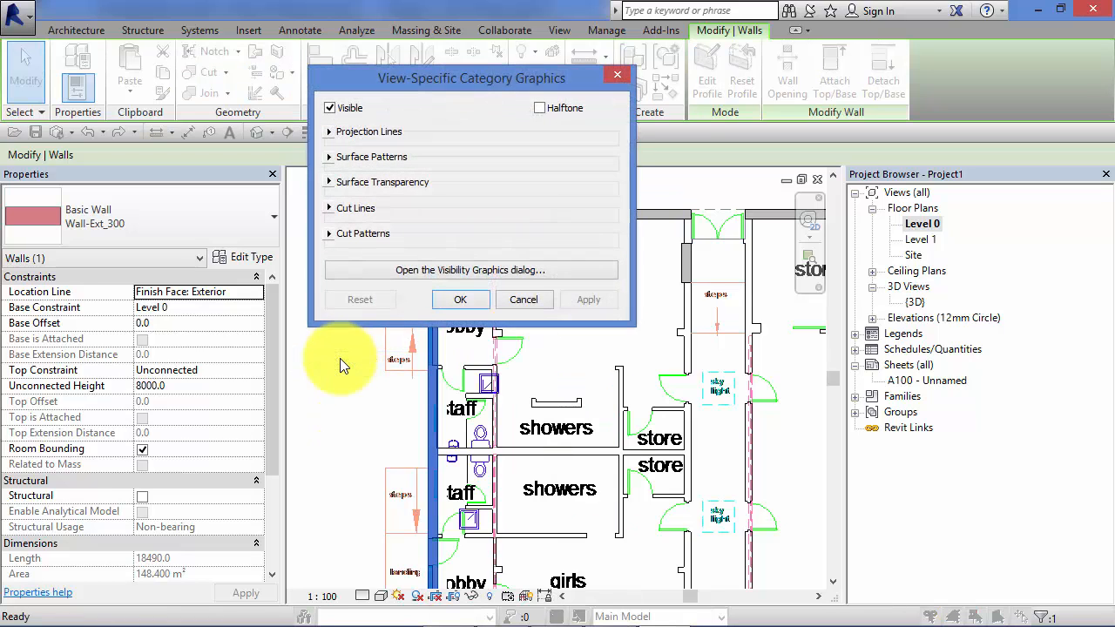
click(330, 182)
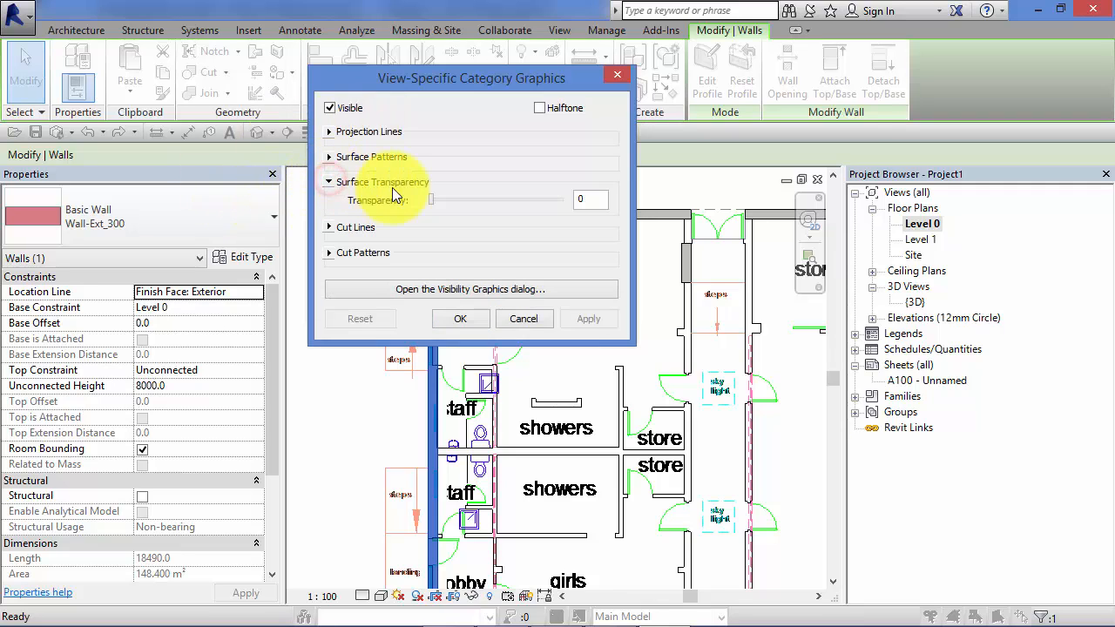
drag(429, 200, 507, 201)
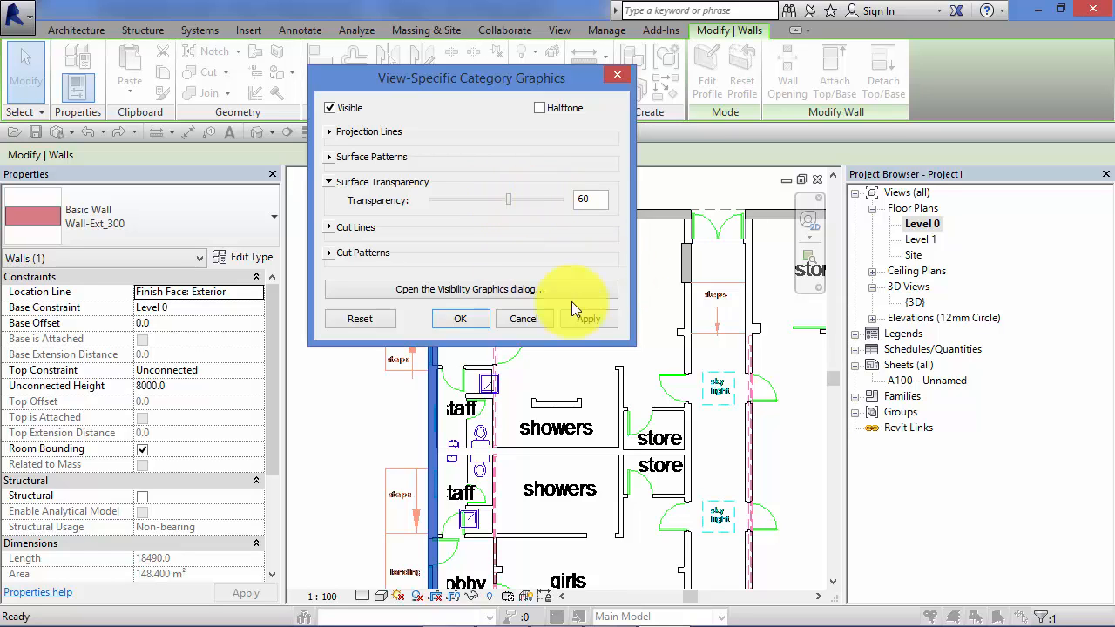
click(596, 321)
click(440, 319)
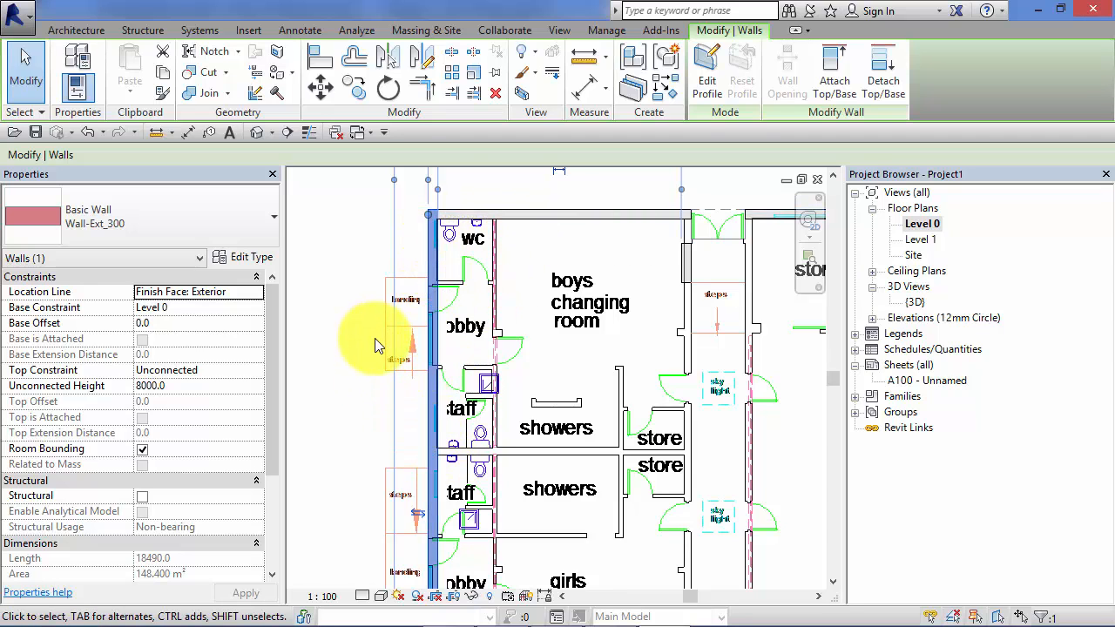
scroll(379, 347, up, 4)
scroll(546, 312, up, 2)
middle_drag(546, 313, 482, 382)
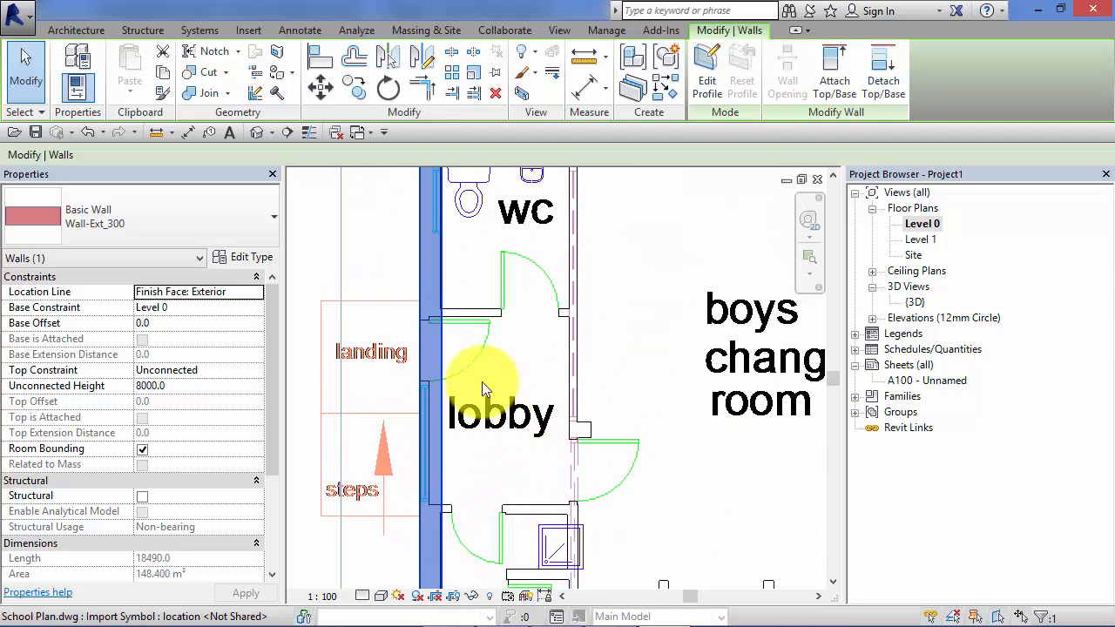
click(70, 33)
click(99, 62)
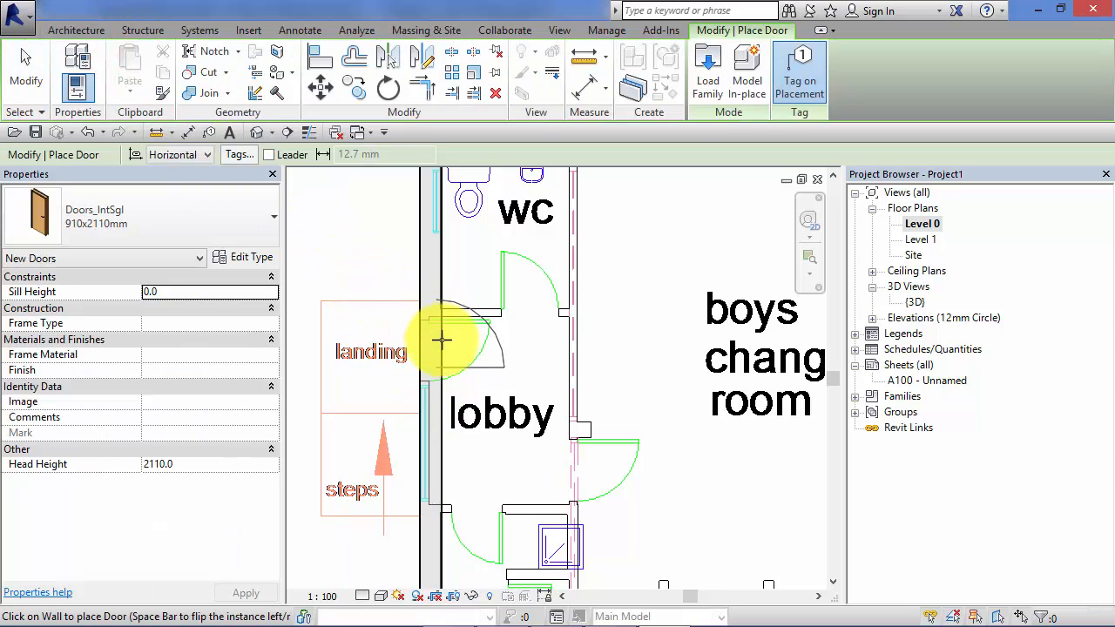
scroll(441, 344, up, 4)
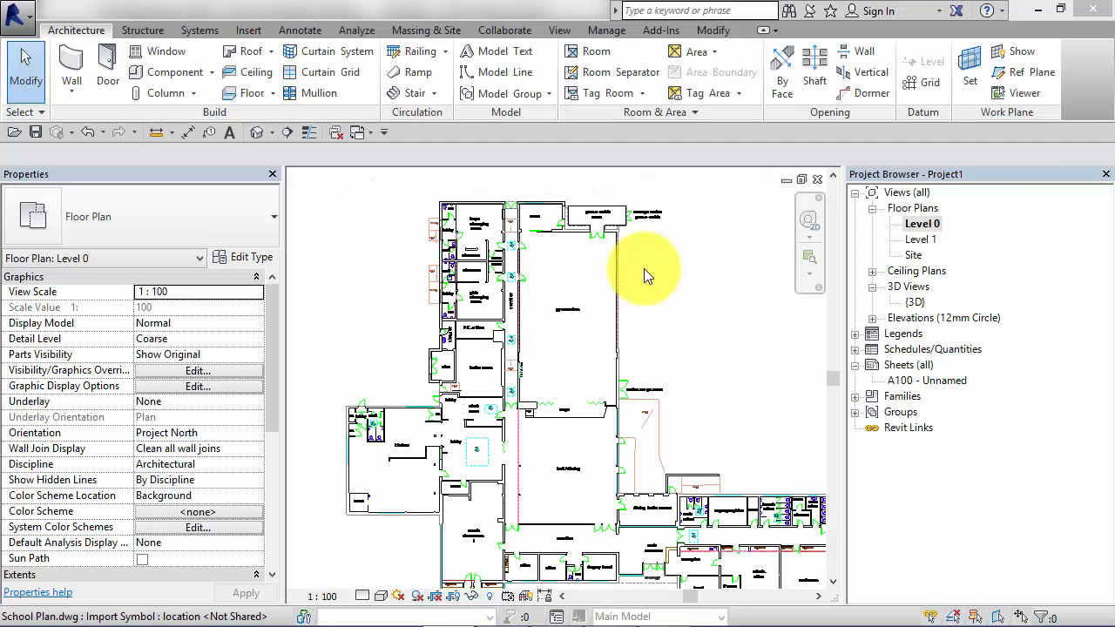
Examine the layers of School Plan.dwg among the imported categories in the Level 0 view's visibility overrides.
click(678, 332)
key(v)
key(g)
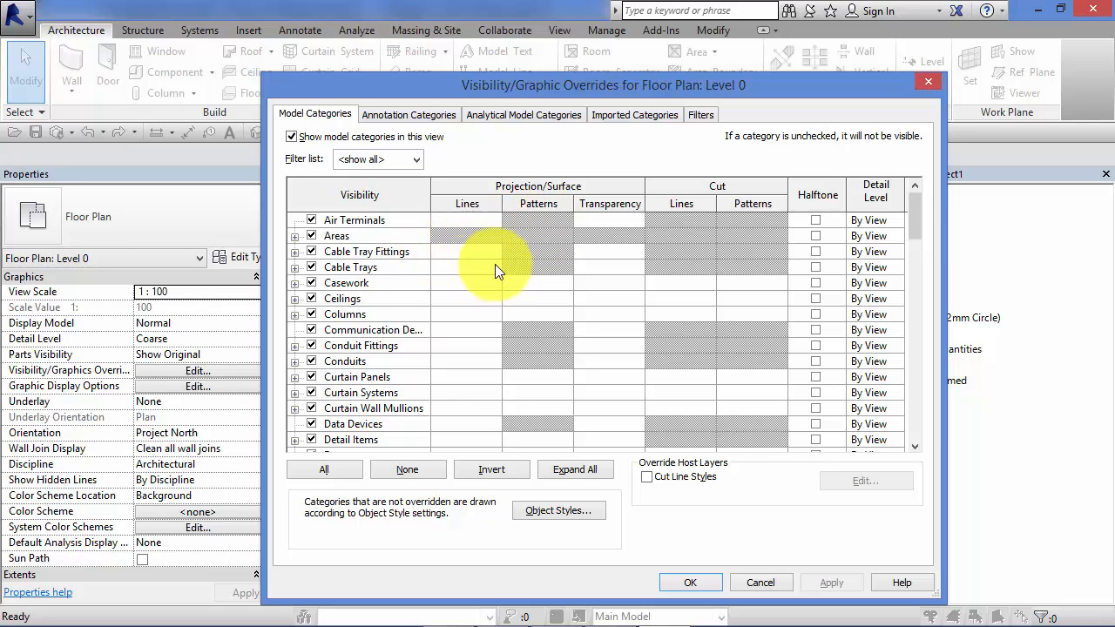
drag(587, 85, 526, 67)
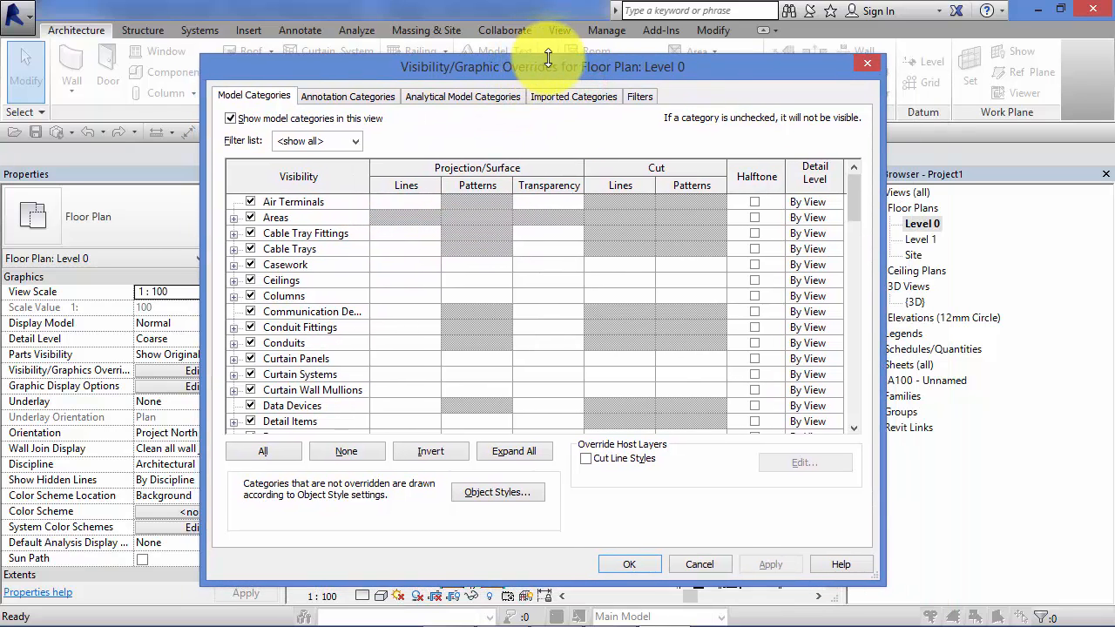
click(599, 101)
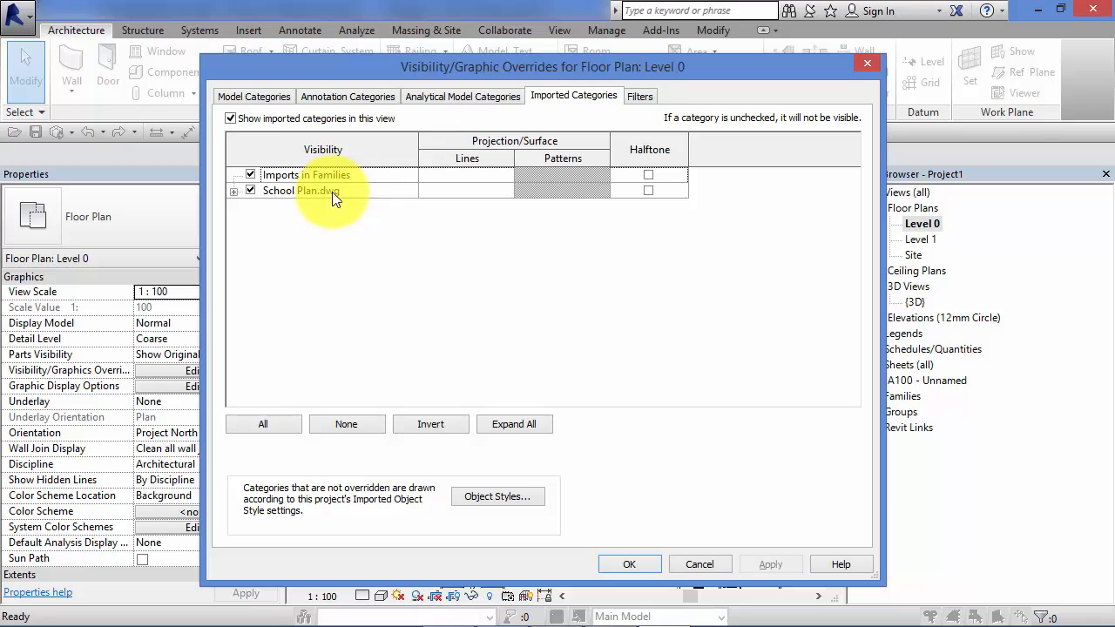
click(233, 191)
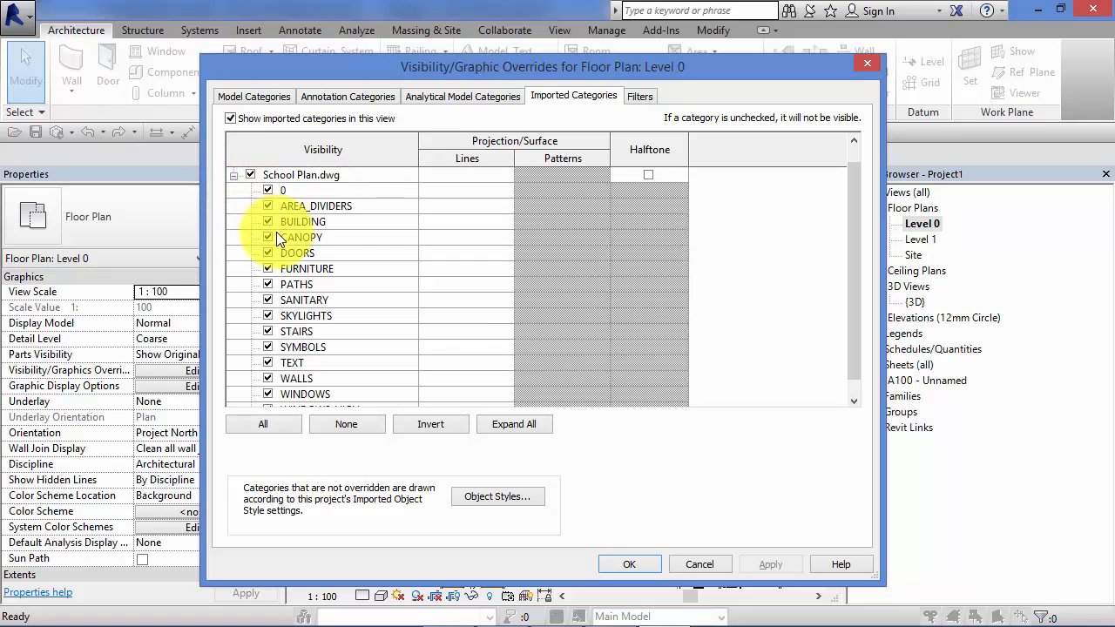
drag(852, 214, 856, 185)
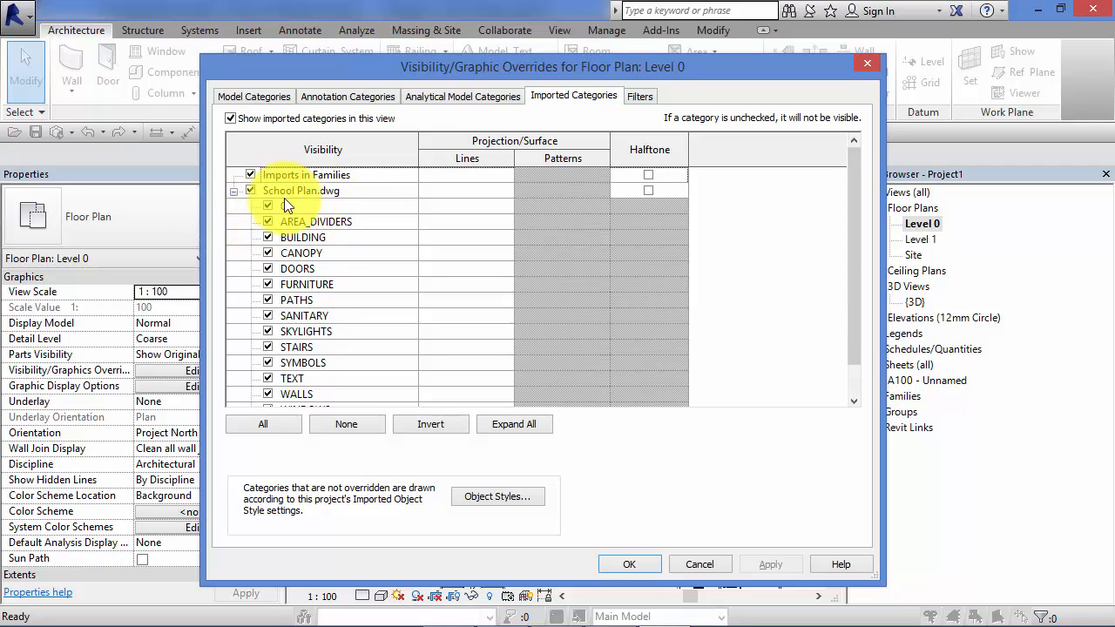
click(233, 192)
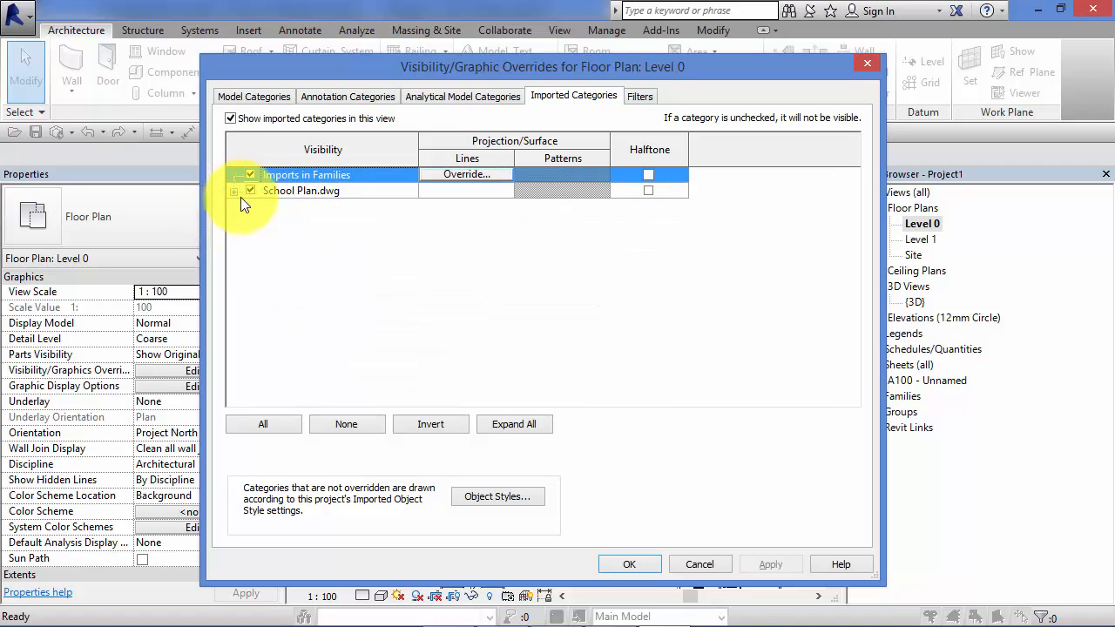
Hide the imported School Plan.dwg in the Level 0 view and apply the override.
click(250, 190)
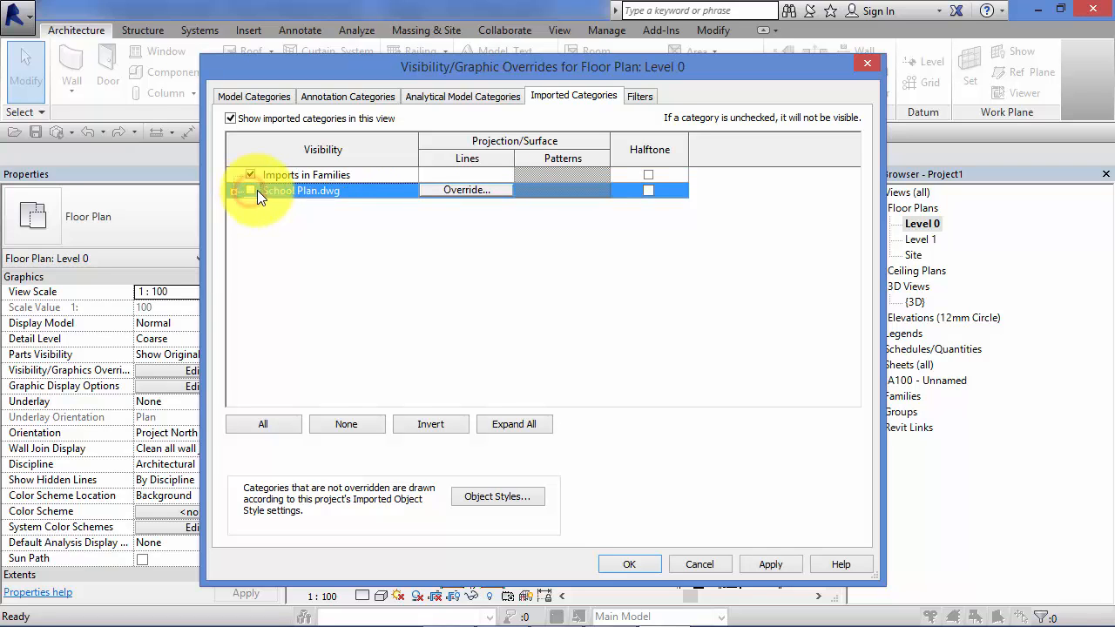
click(630, 563)
middle_drag(613, 399, 616, 416)
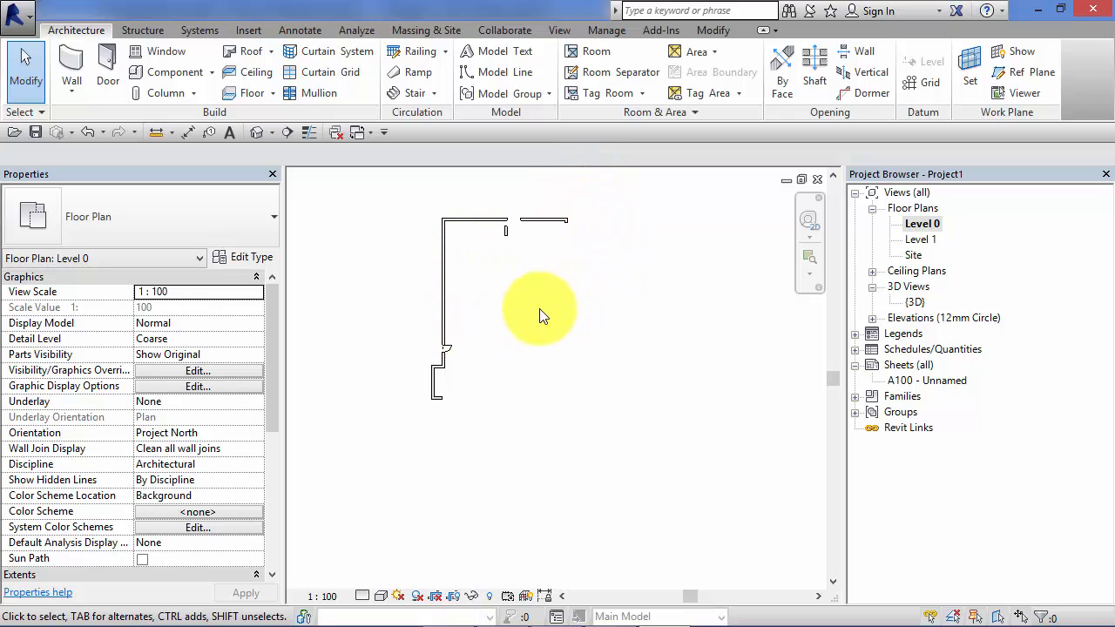
Make the imported School Plan.dwg visible again in the Level 0 view through its visibility overrides.
key(v)
key(g)
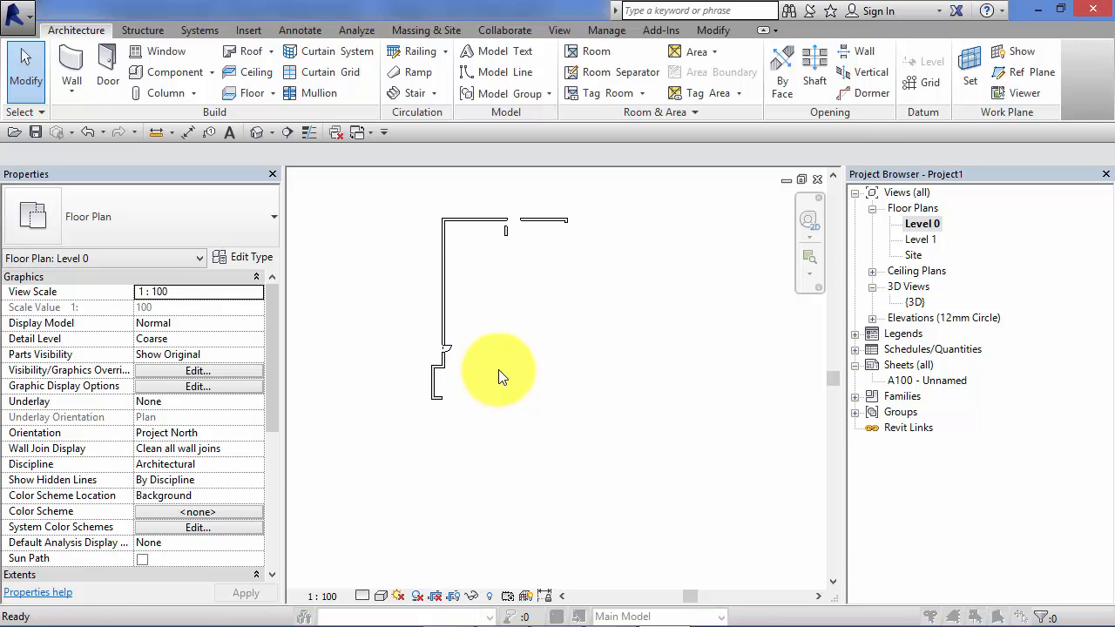
click(574, 95)
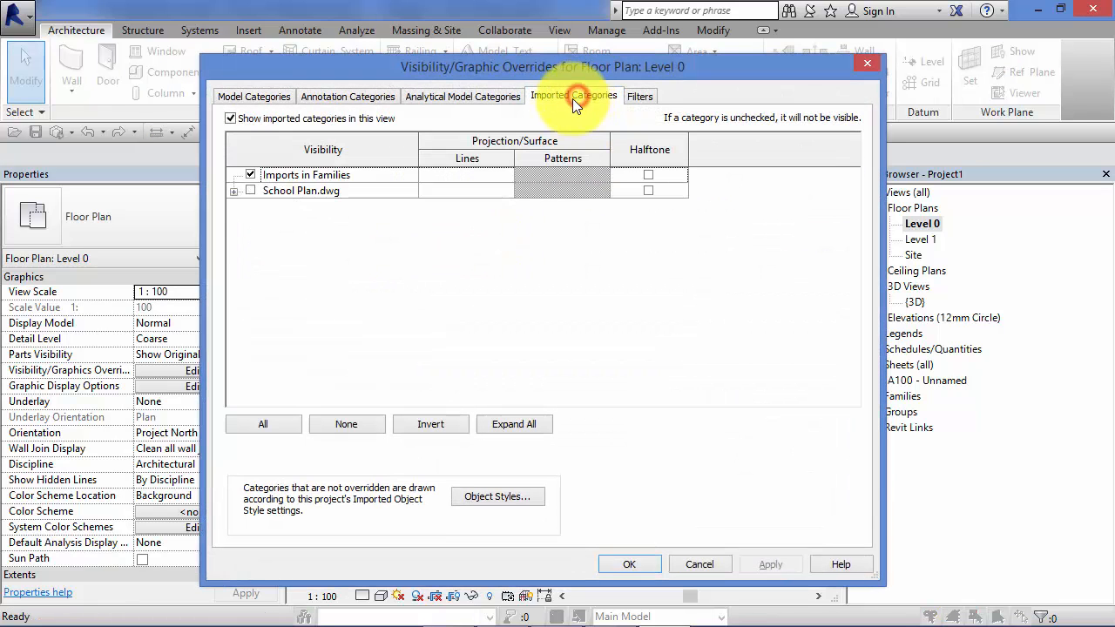
click(249, 191)
click(748, 564)
click(634, 566)
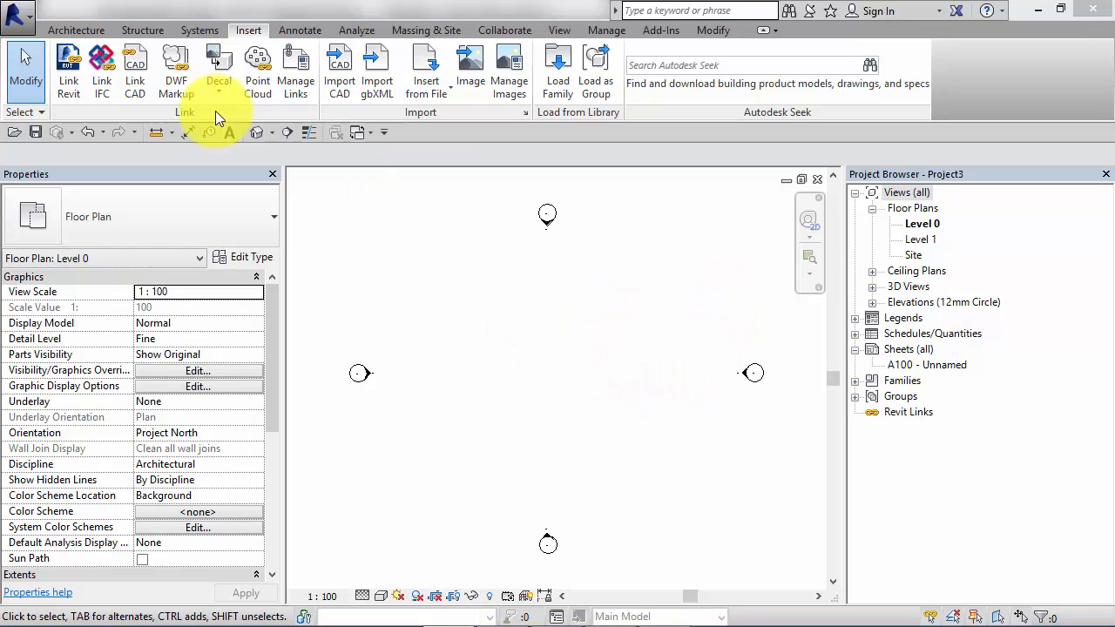
Draw a rectangle of Wall-Ext_102Bwk-75Ins-100LBlk-12P walls, about 10645 by 5805 mm, between the elevation markers on Level 0.
click(68, 32)
click(67, 34)
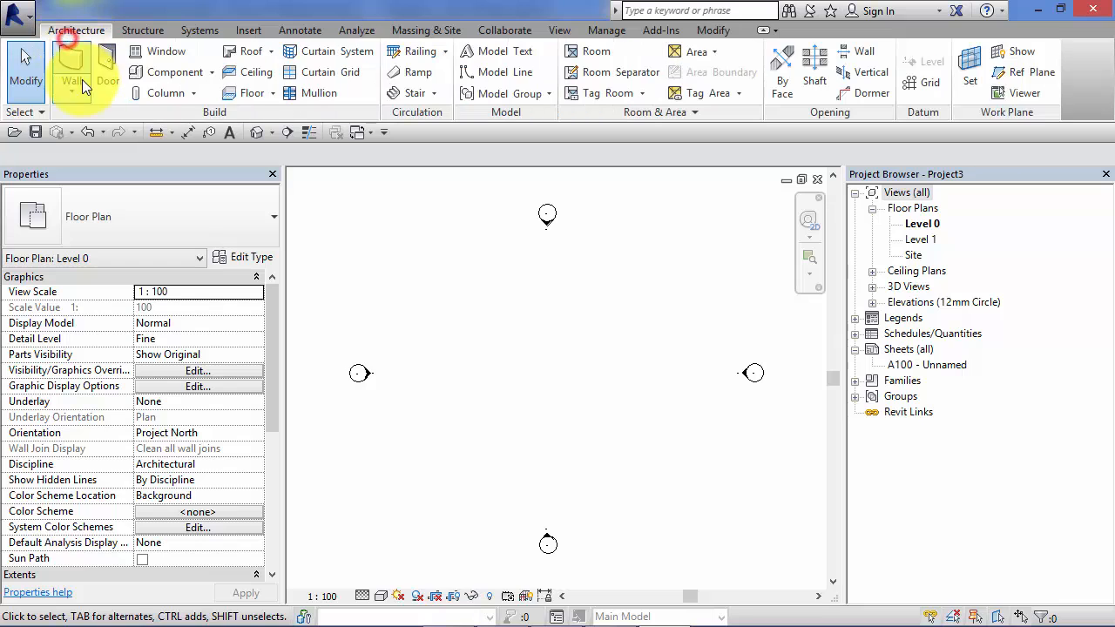
click(78, 77)
click(719, 54)
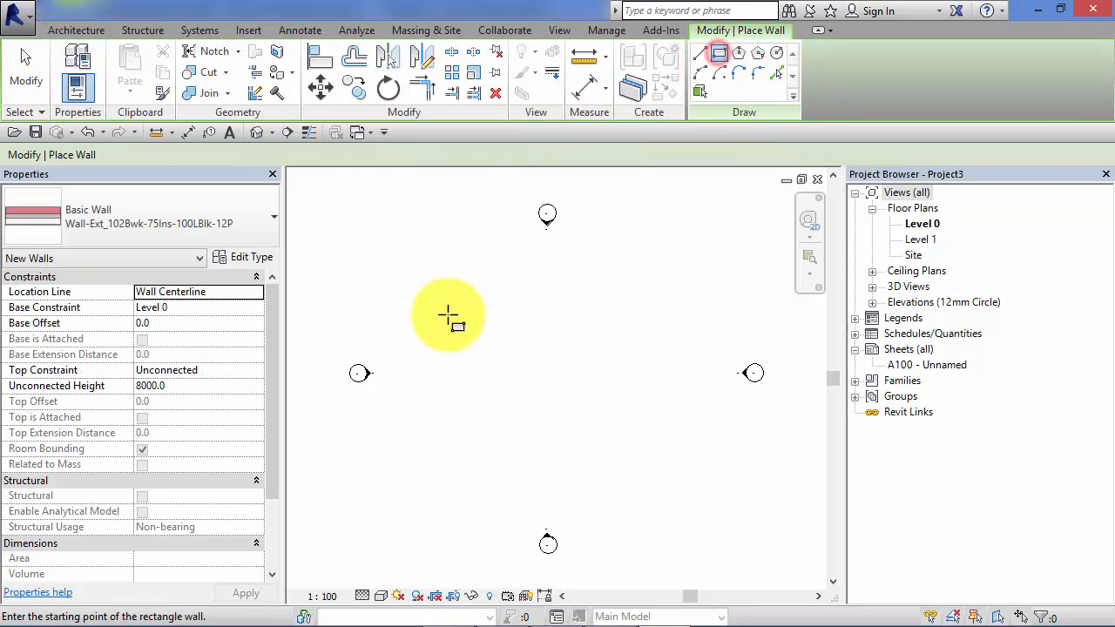
click(446, 314)
click(605, 403)
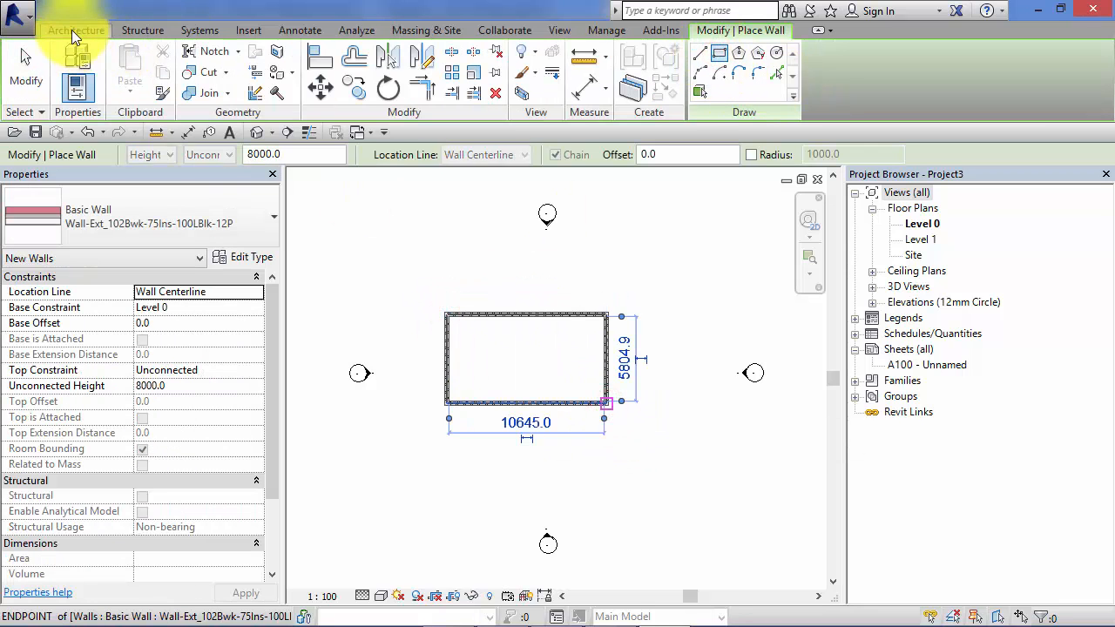
Place a Doors_ExtDbl_Flush 1810x2110mm door midway along the rectangle's west wall, swinging outward.
click(72, 30)
click(71, 75)
click(117, 74)
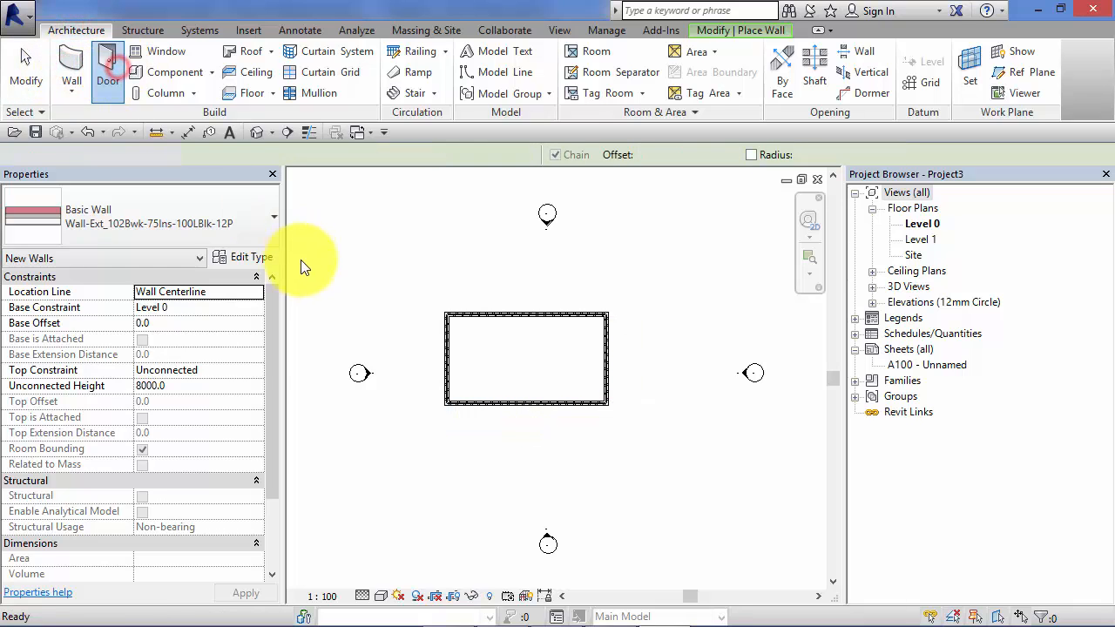
scroll(440, 361, up, 3)
click(459, 358)
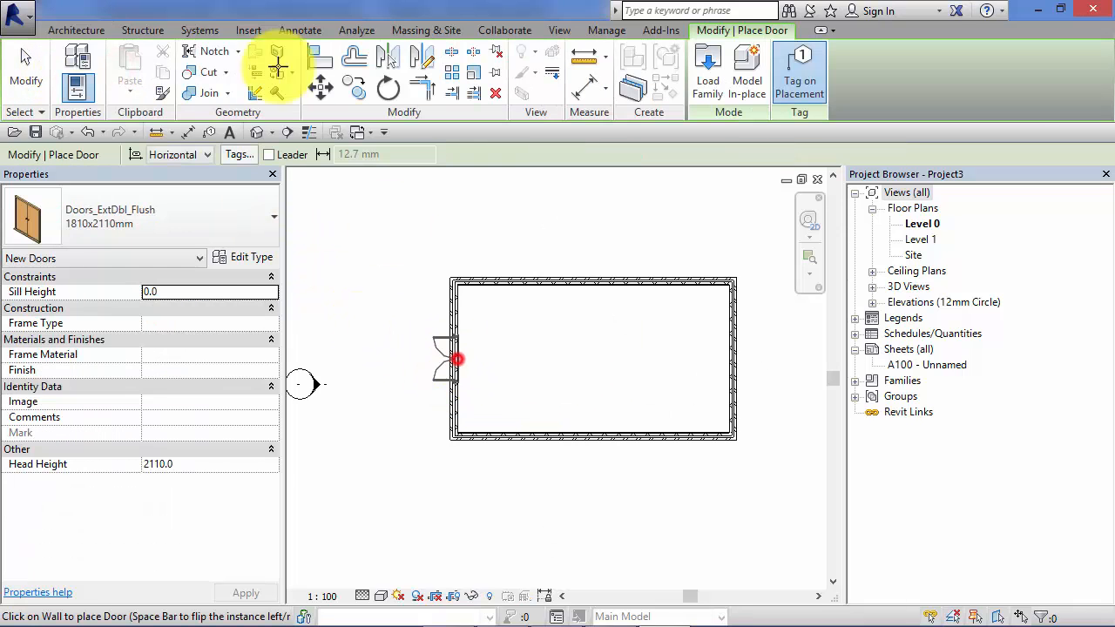
Cut a building section lengthwise through the double door and the opposite wall, and inspect the door opening in the section.
click(76, 30)
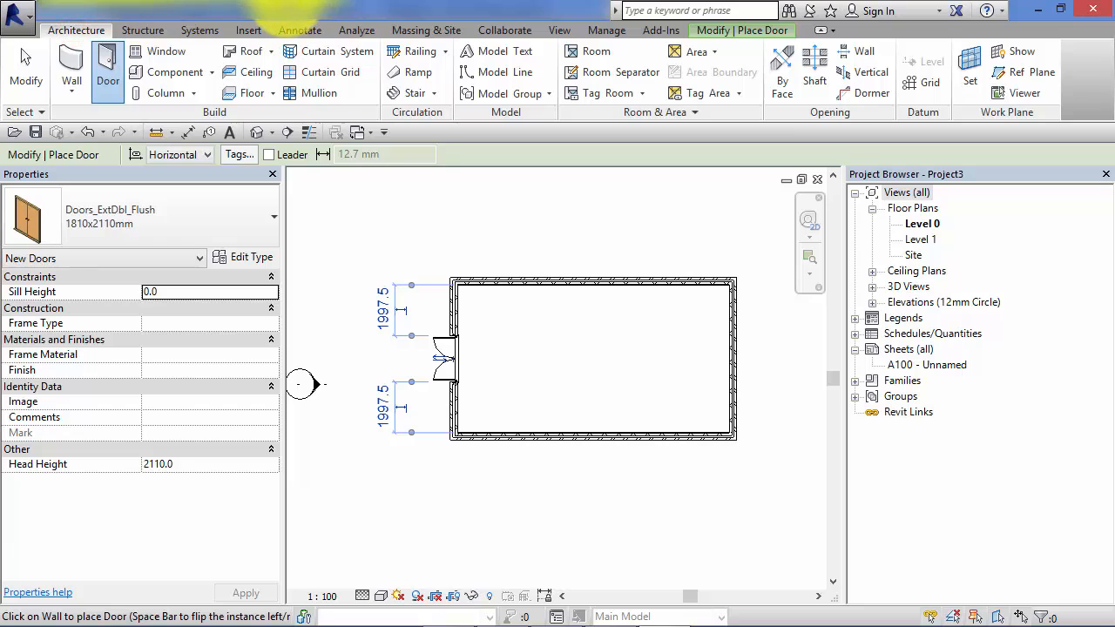
click(562, 32)
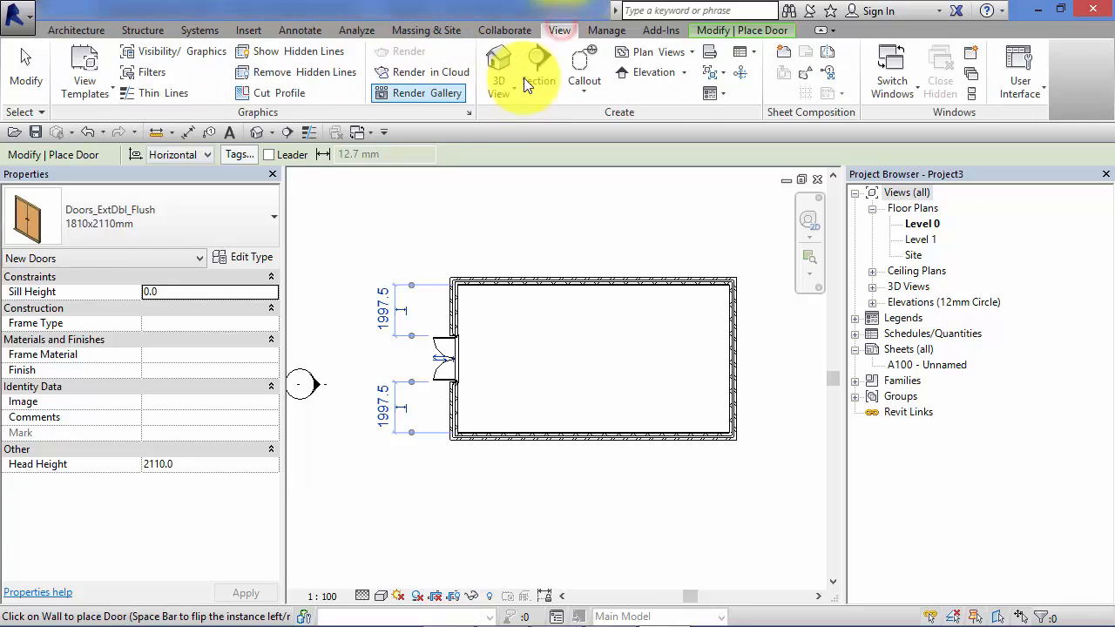
click(538, 71)
click(398, 358)
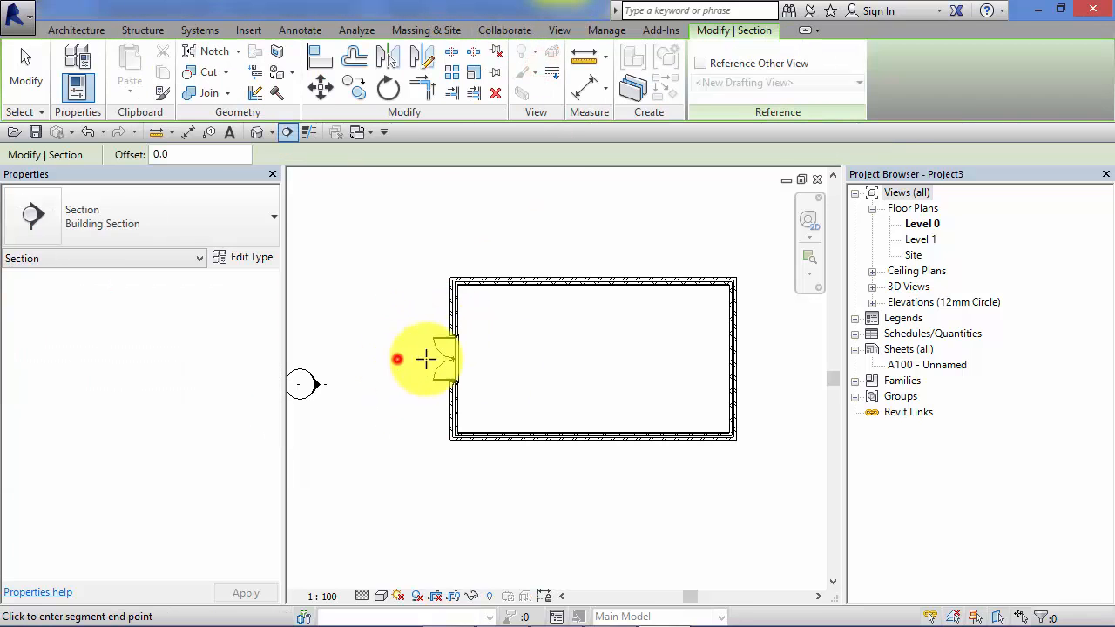
click(778, 358)
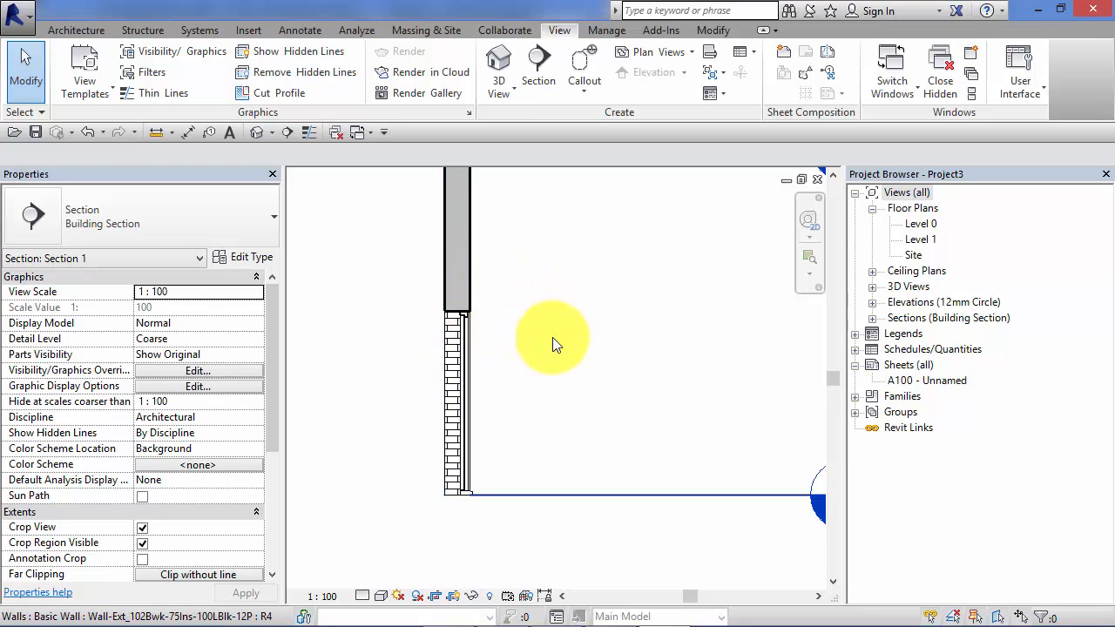
scroll(552, 337, down, 2)
scroll(558, 345, down, 3)
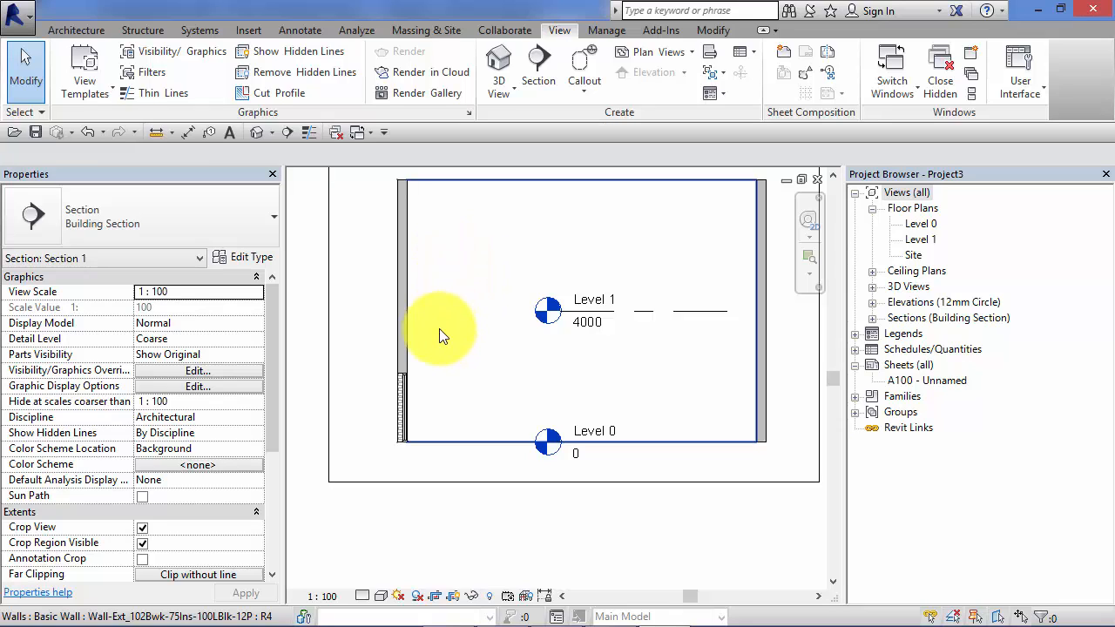
scroll(437, 399, up, 5)
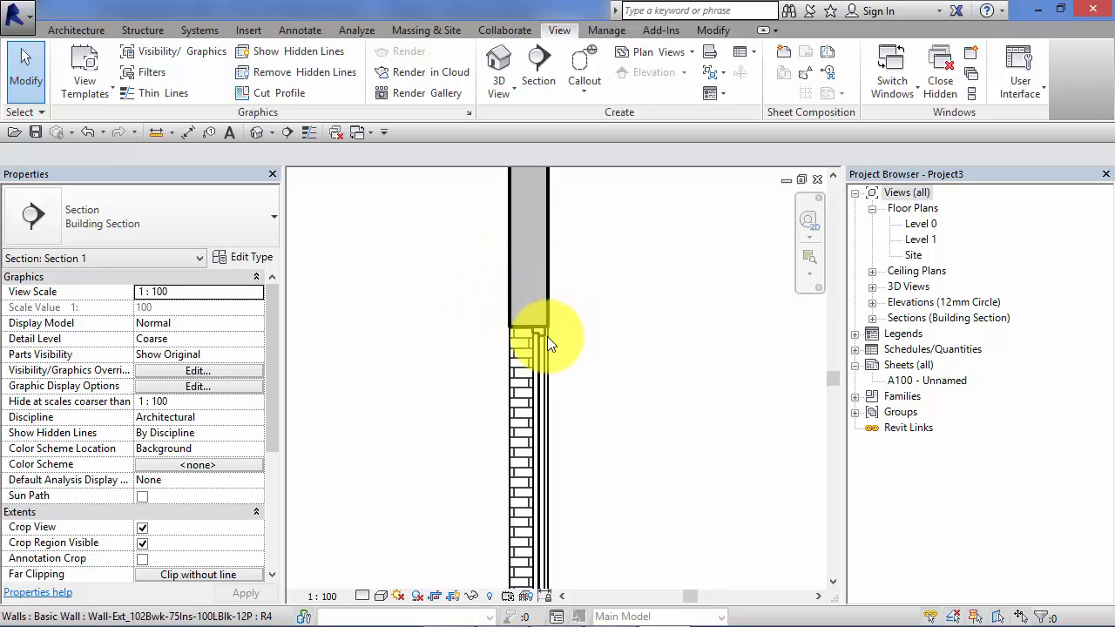
scroll(530, 336, down, 5)
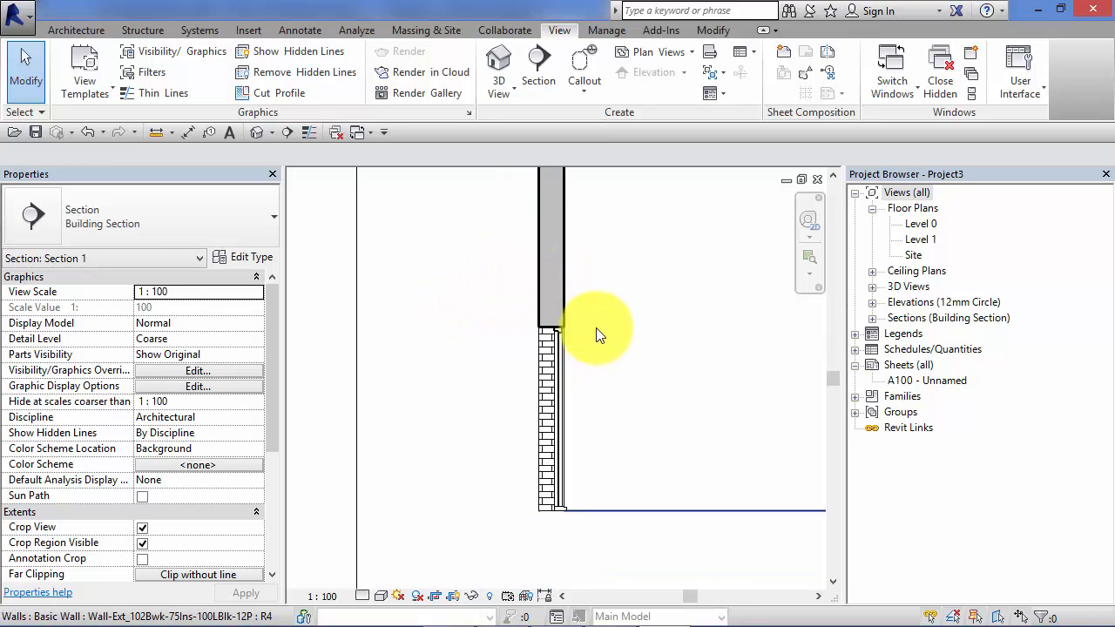
middle_drag(710, 341, 476, 381)
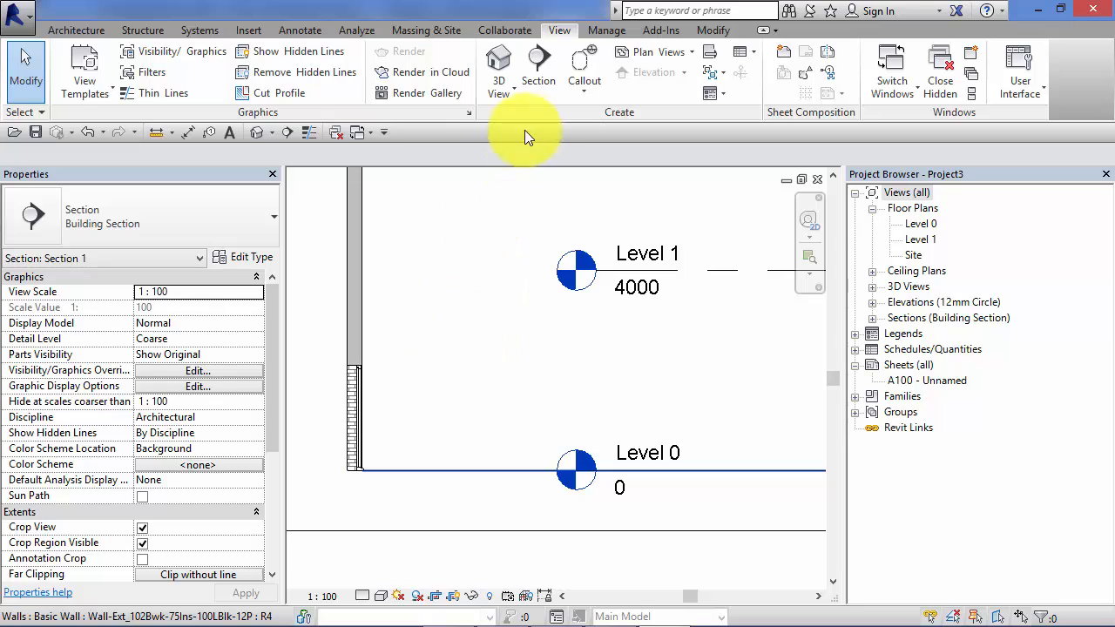
Create a drafting view named Drafting 1 at a scale of 1:5.
click(709, 52)
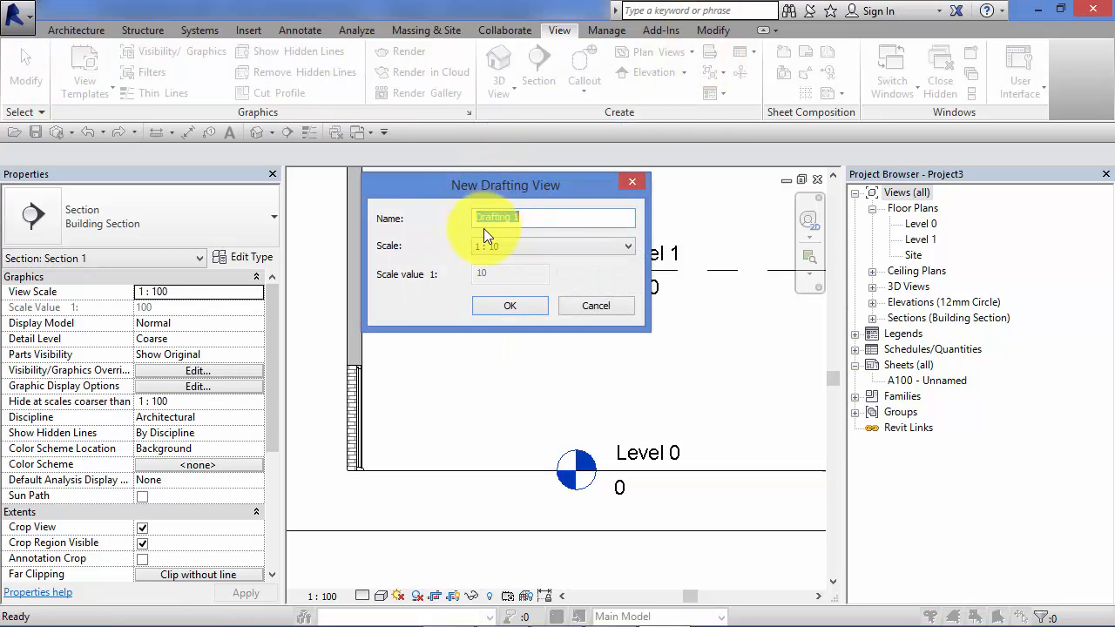
click(560, 245)
click(502, 290)
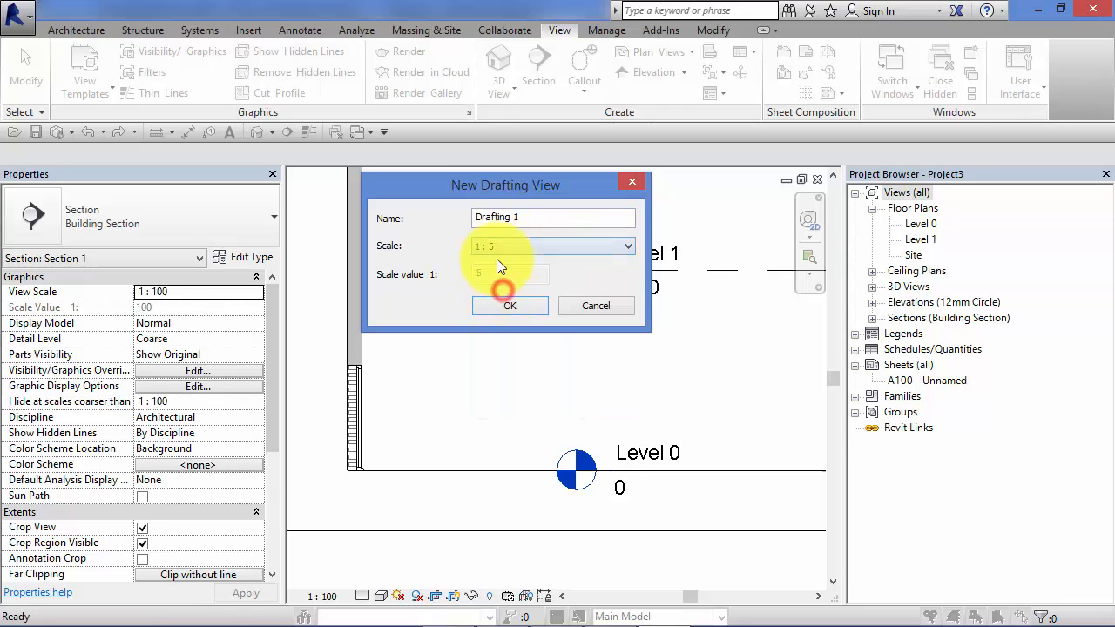
key(Return)
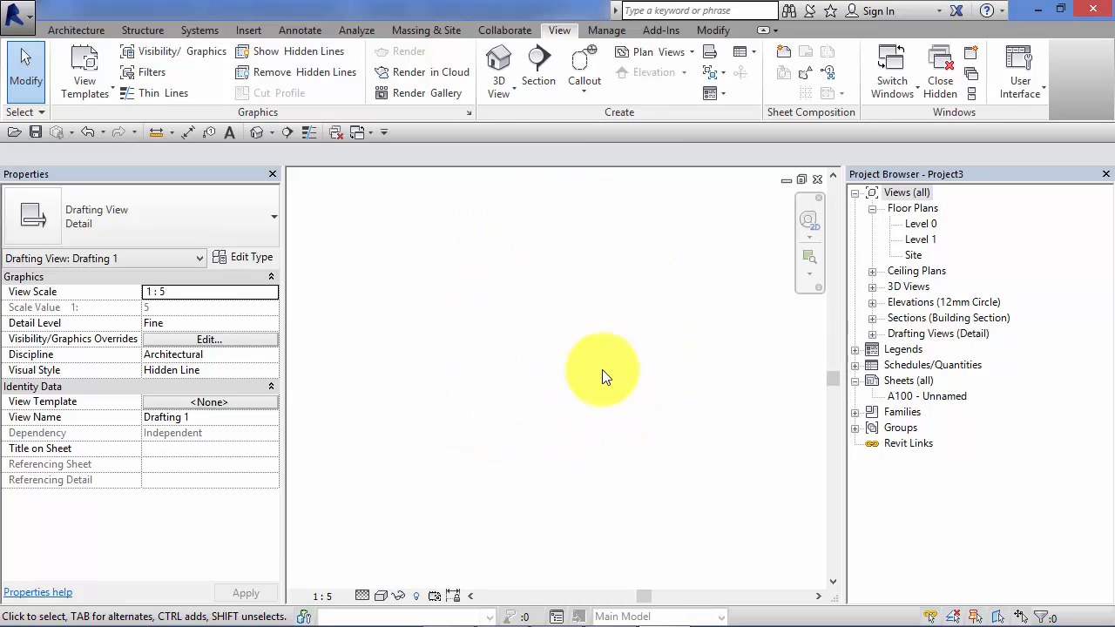
Import Typical detail.dwg into the Drafting 1 view with Manual - Center positioning and place it in the middle of the view.
click(250, 32)
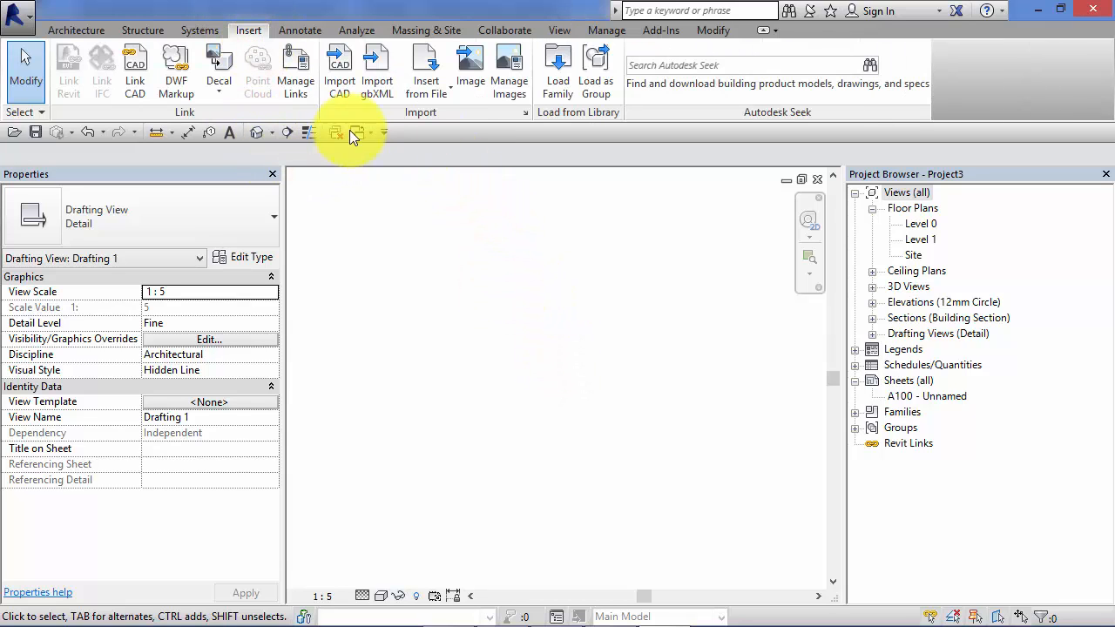
click(341, 67)
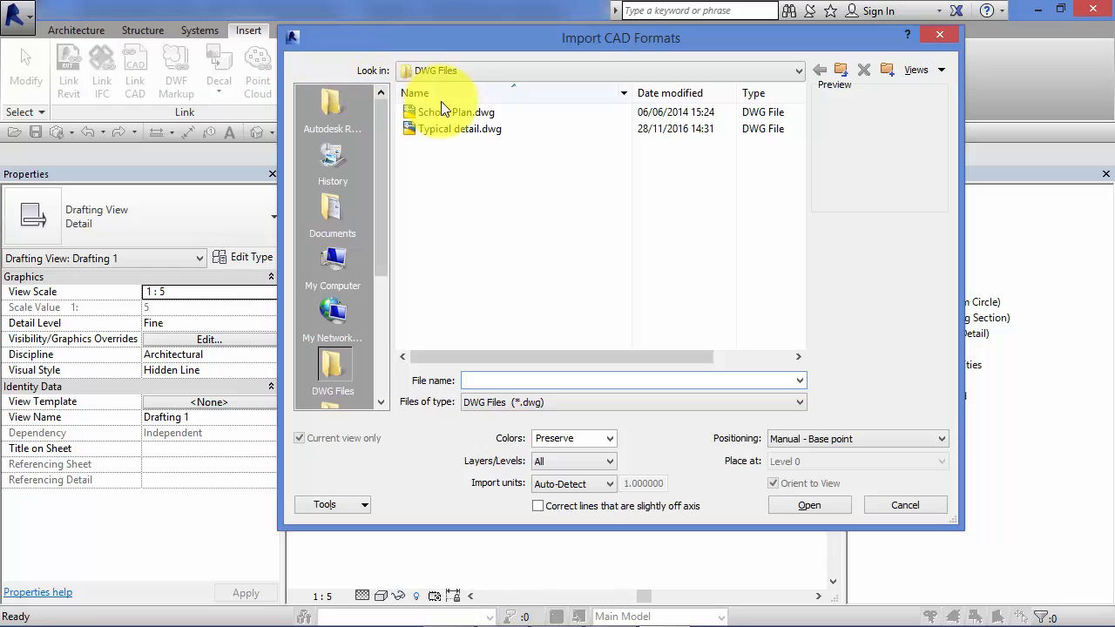
click(438, 129)
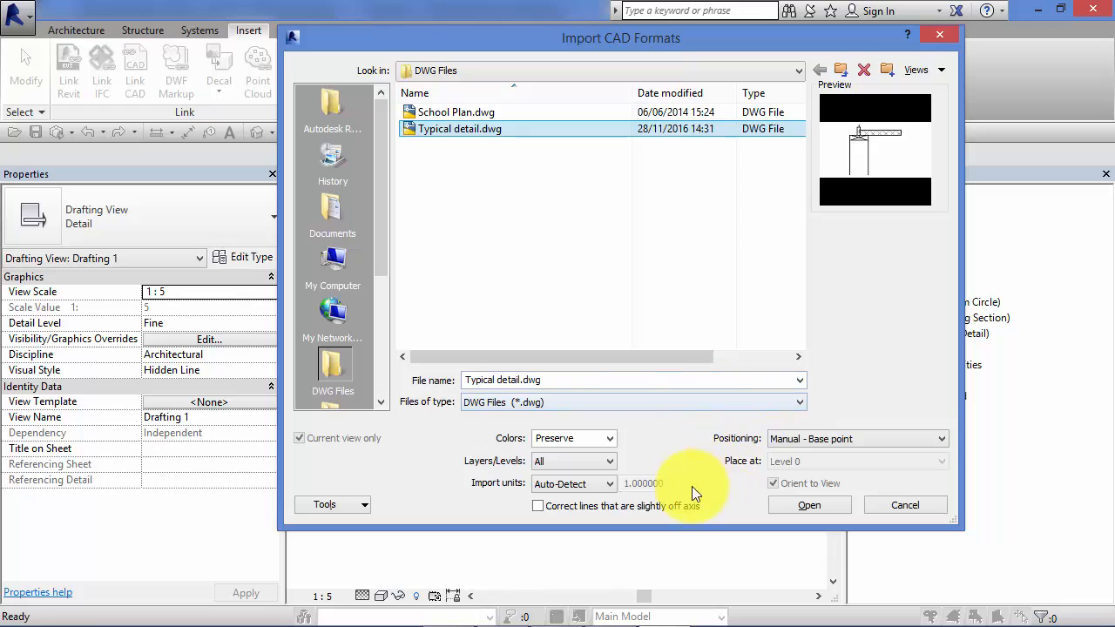
click(793, 439)
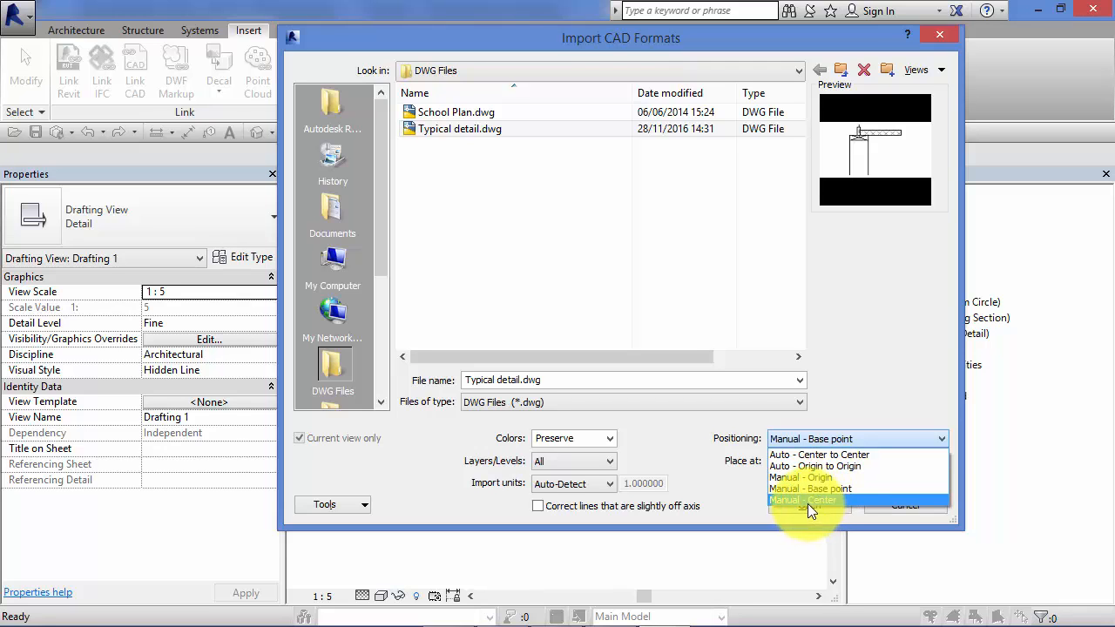
click(812, 500)
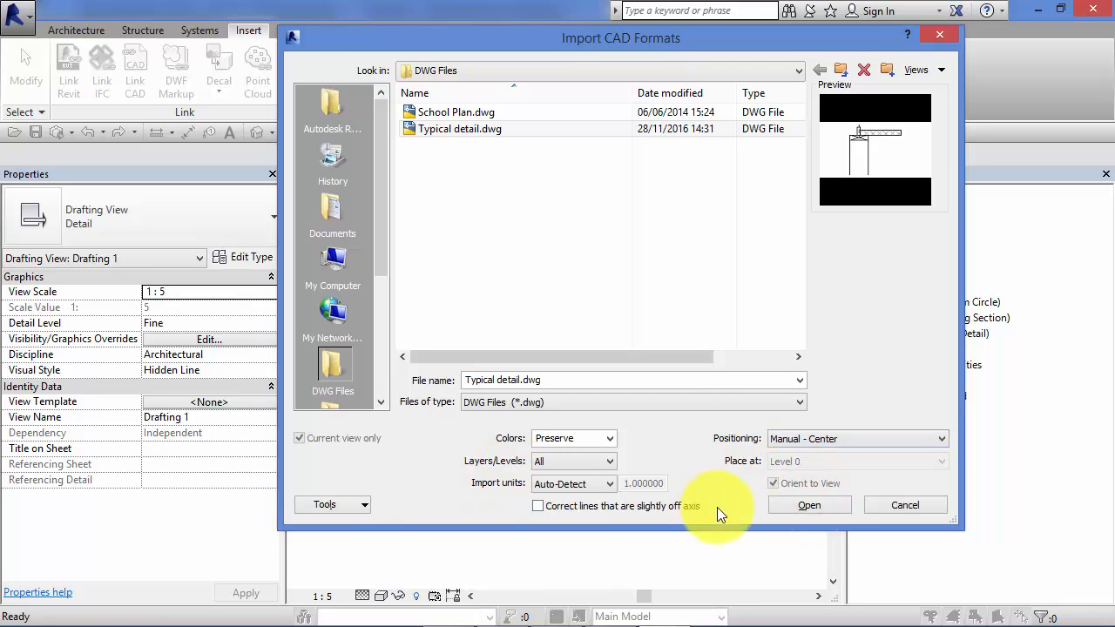
click(821, 503)
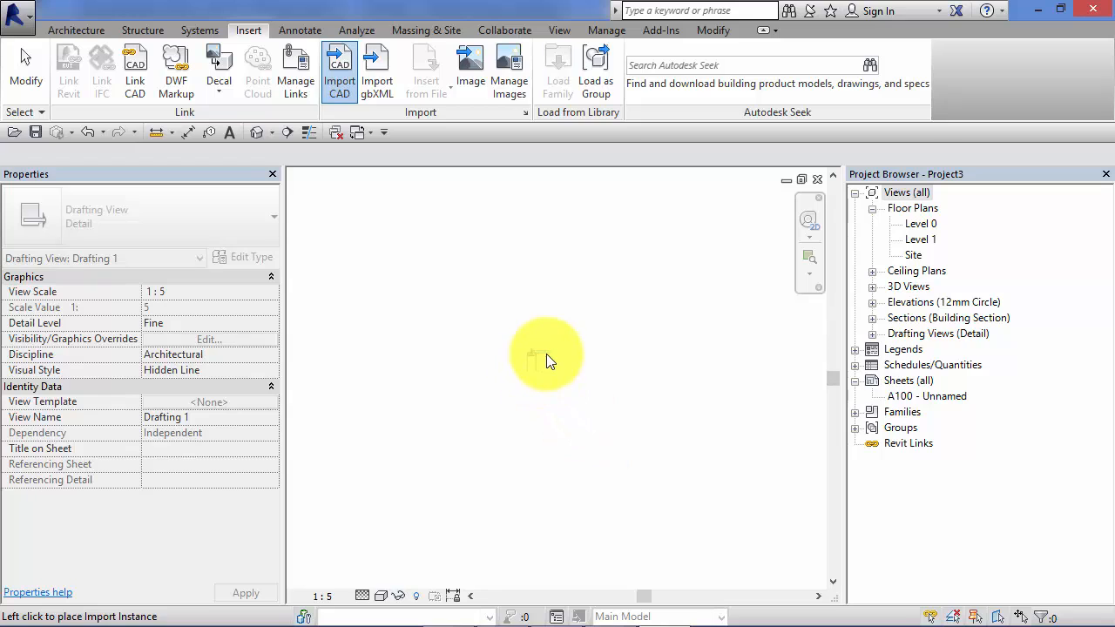
click(538, 352)
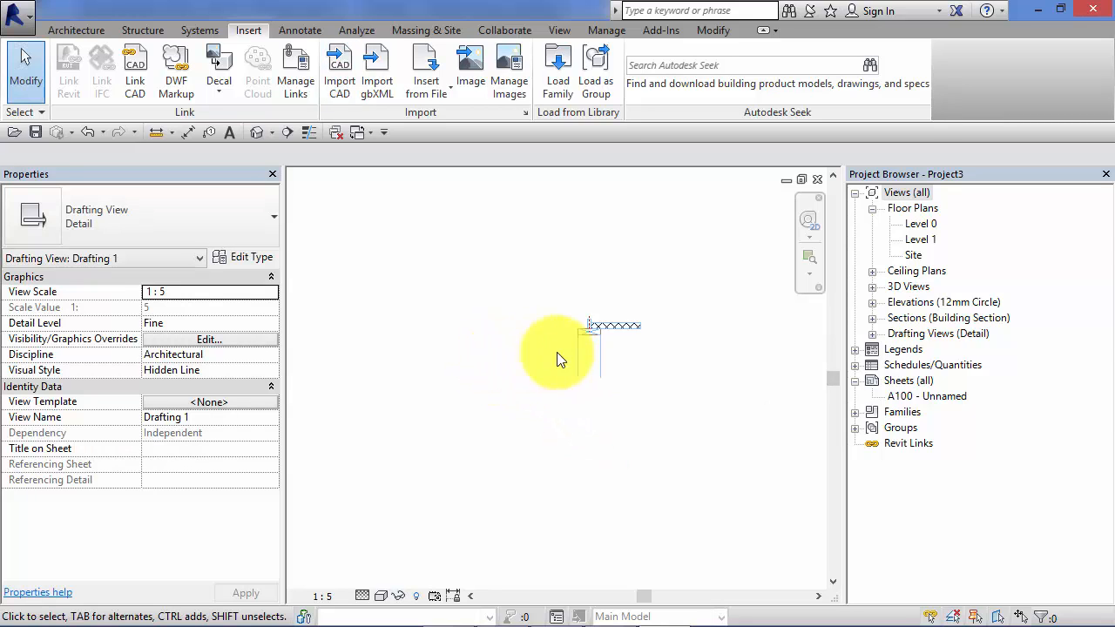
scroll(719, 350, up, 2)
mouse_move(688, 386)
middle_down()
mouse_move(662, 406)
mouse_move(687, 398)
middle_up()
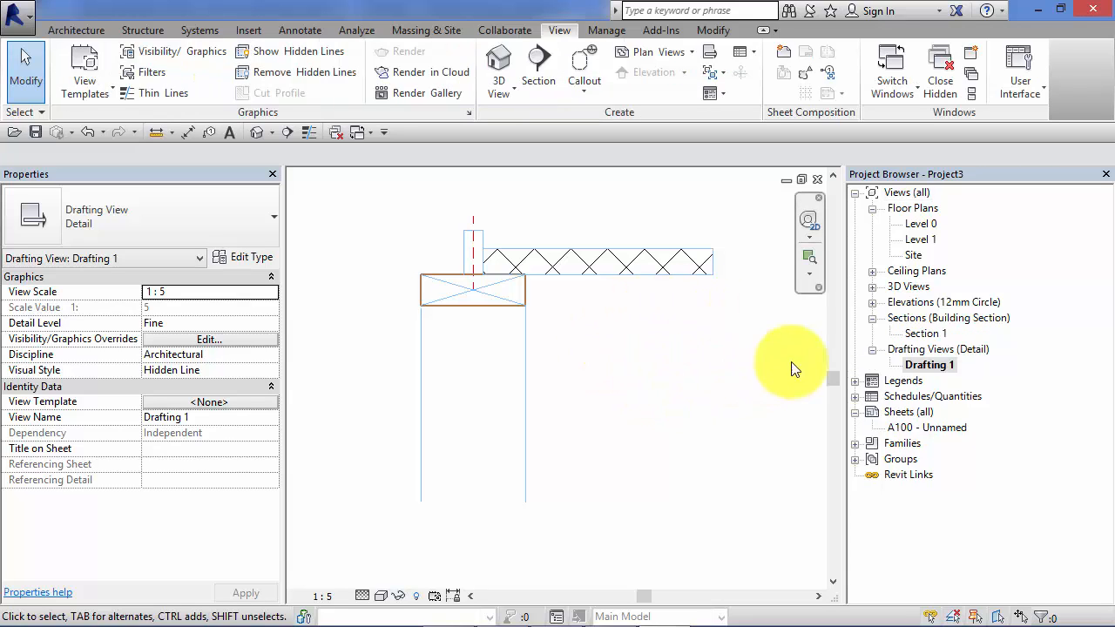
In Section 1, draw a callout around the door head that references Drafting View: Drafting 1, and open the referenced view from it.
double_click(927, 334)
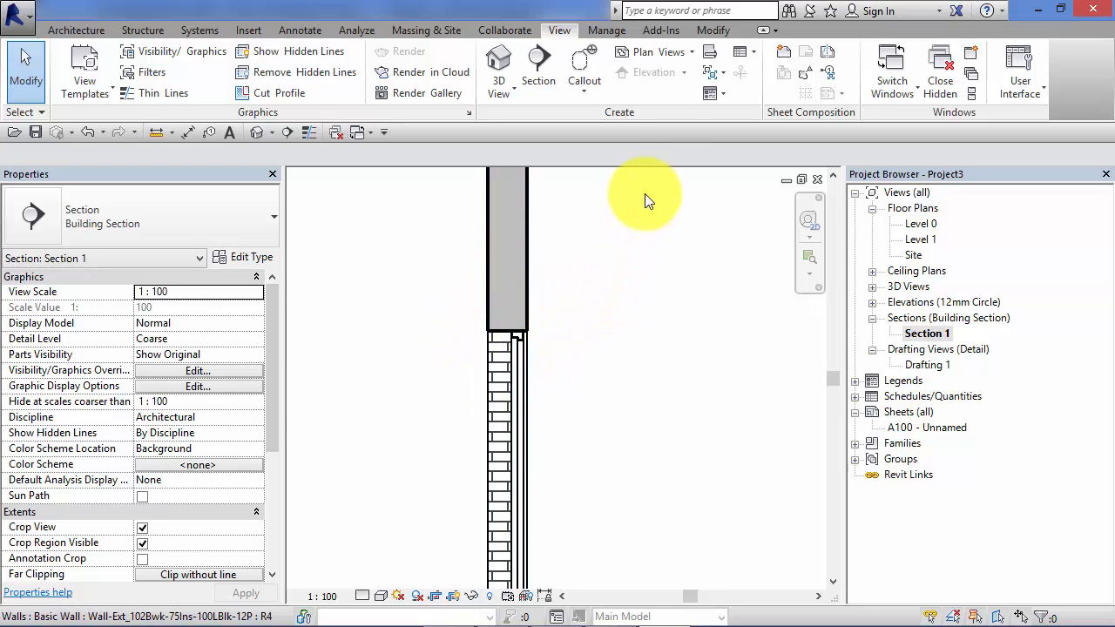
click(583, 64)
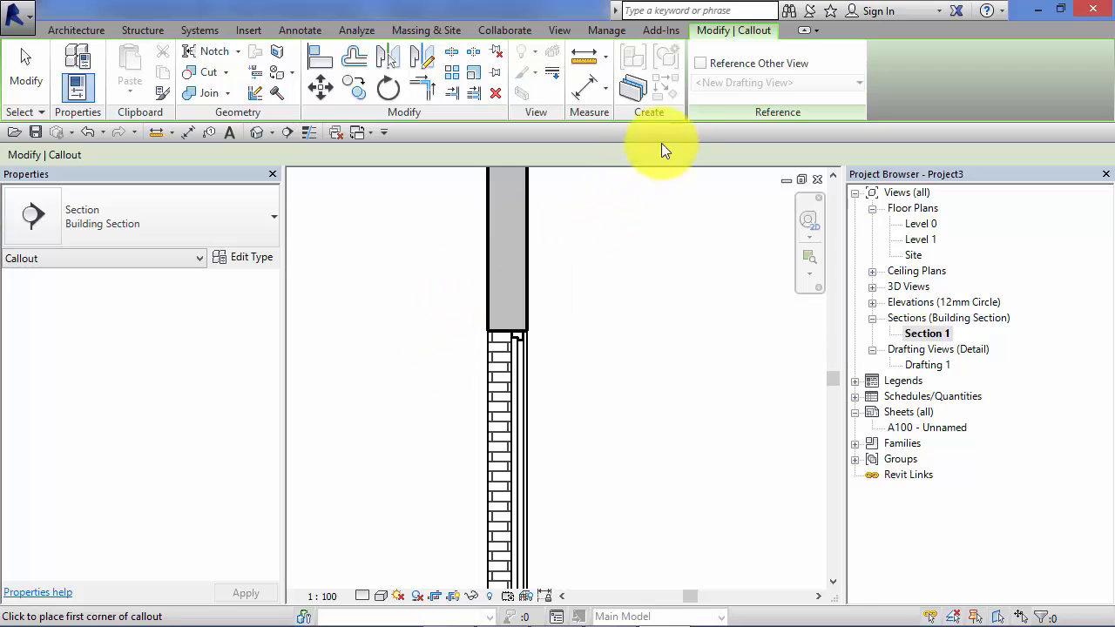
click(699, 66)
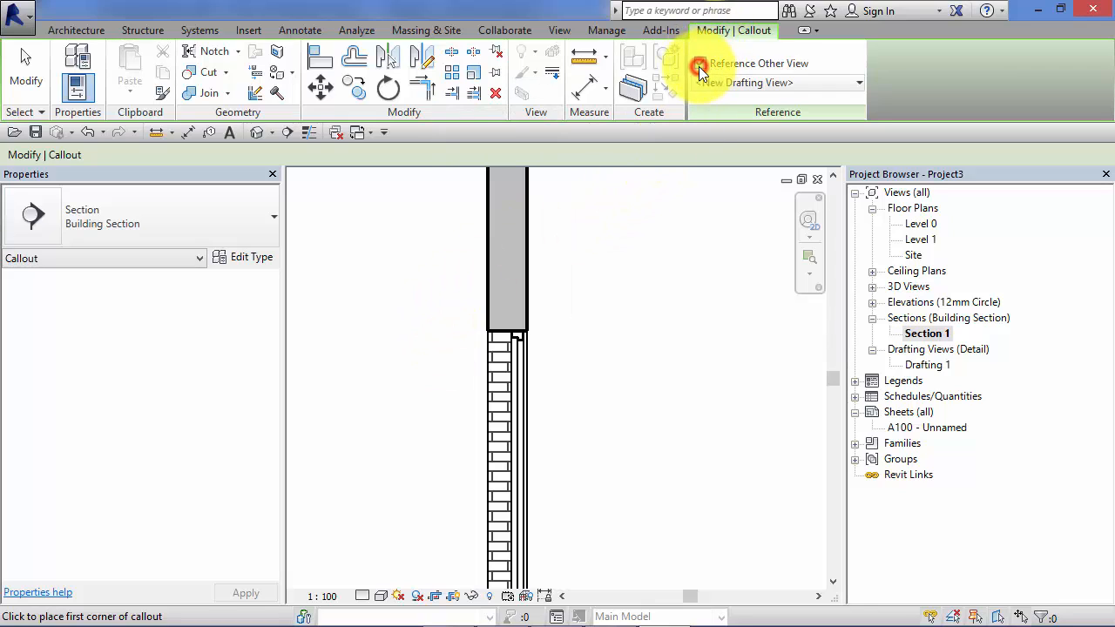
click(773, 85)
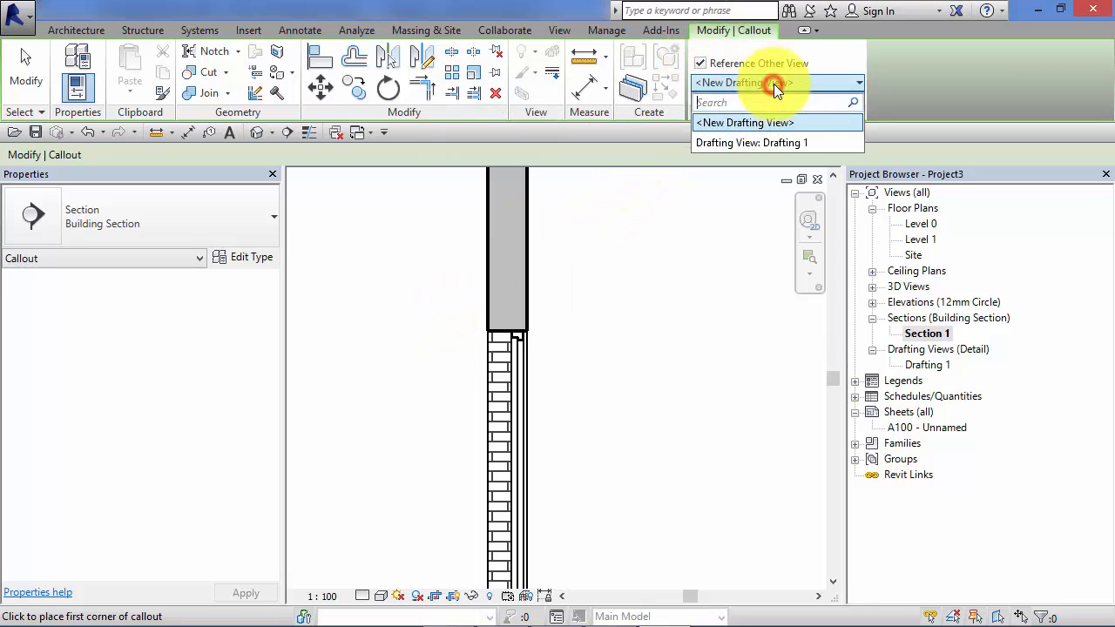
click(802, 143)
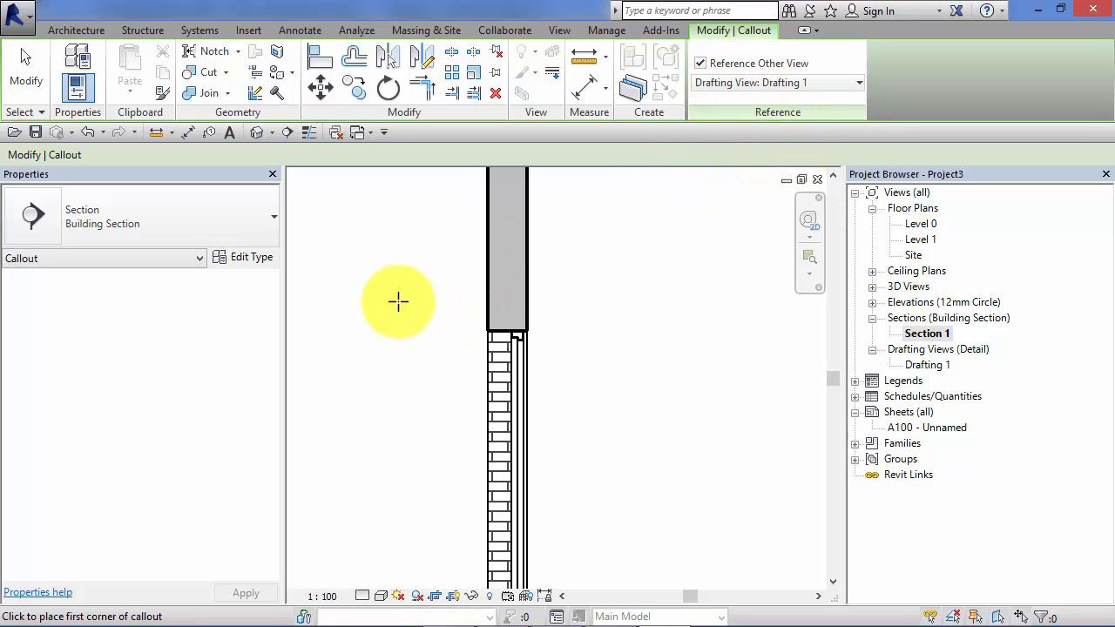
click(433, 267)
click(580, 390)
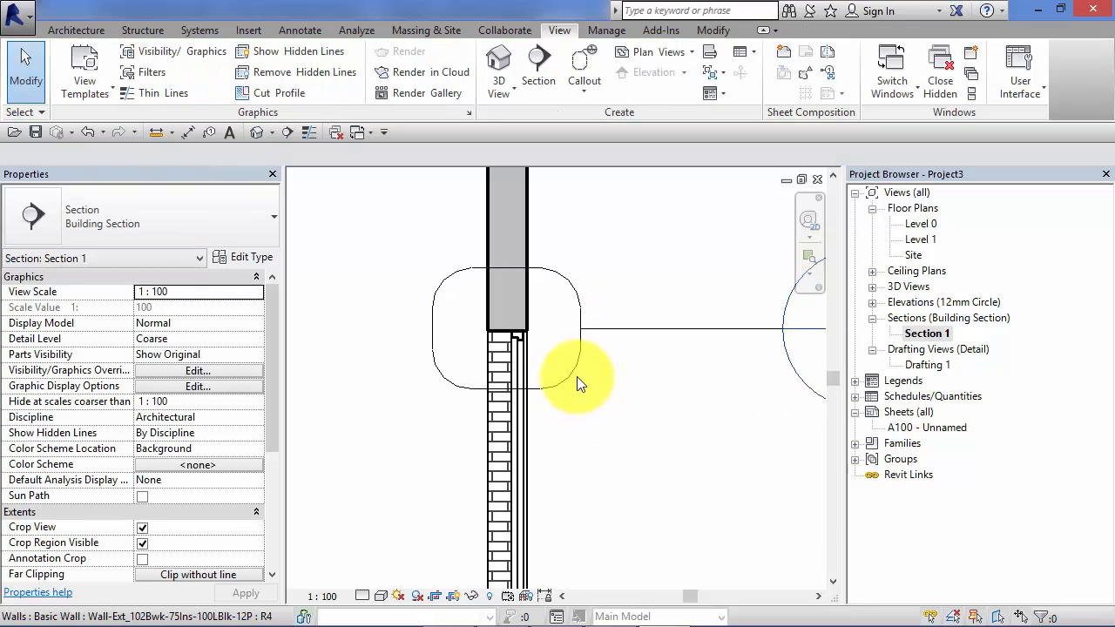
scroll(577, 376, down, 1)
double_click(721, 338)
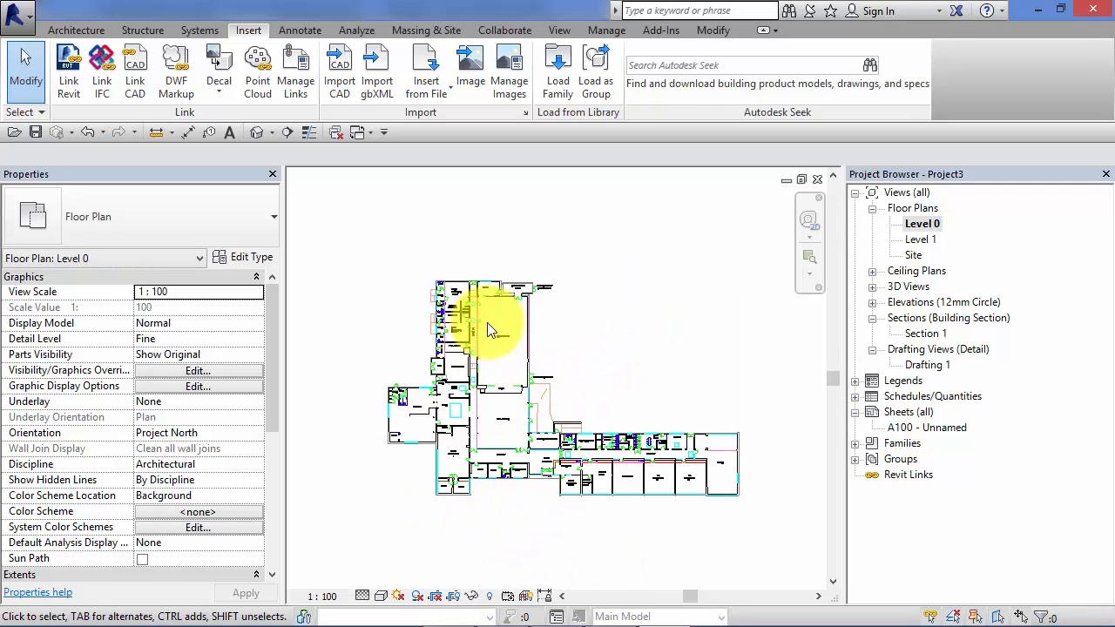
Select the imported School Plan on Level 0 and look at its Partial Explode and Full Explode options.
click(532, 385)
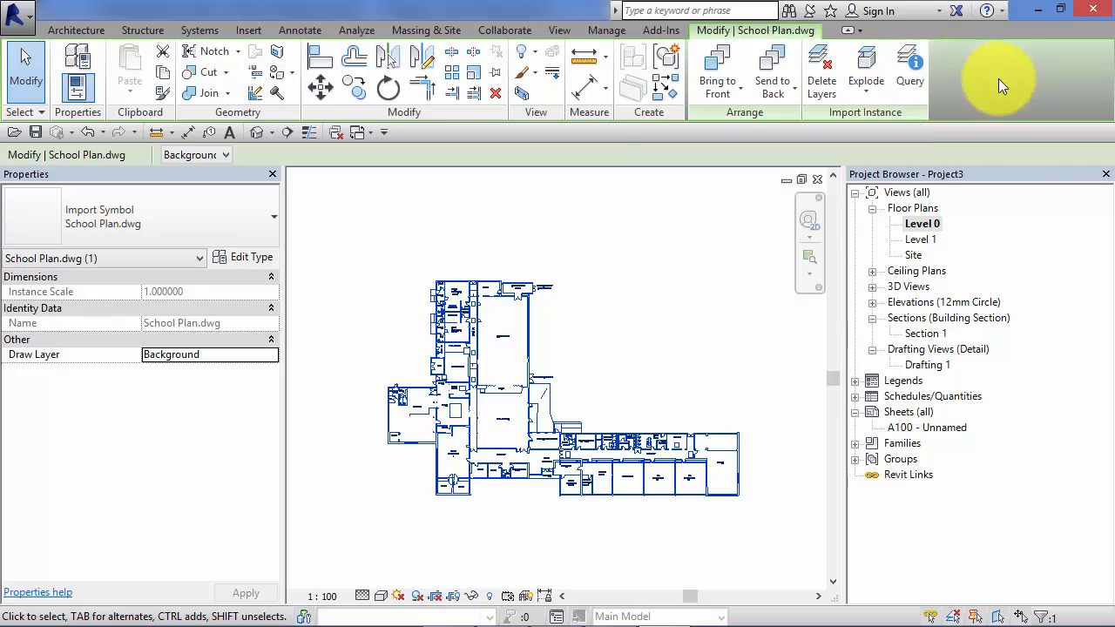
click(863, 92)
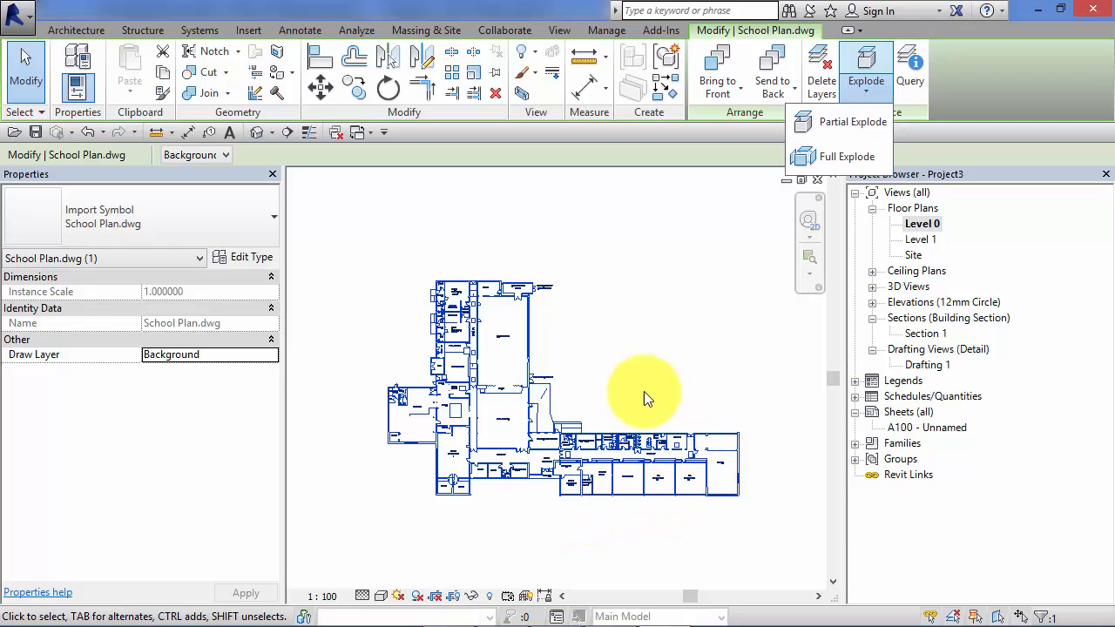
click(672, 317)
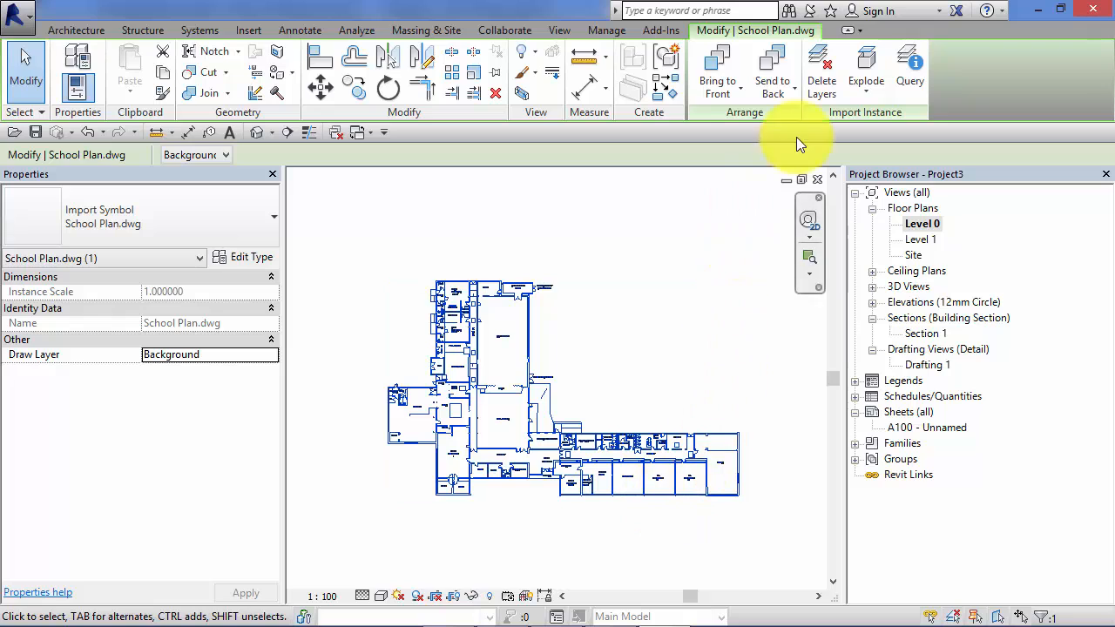
Query a wall line beside the showers in the School Plan import and review its type, block name and layer.
click(906, 81)
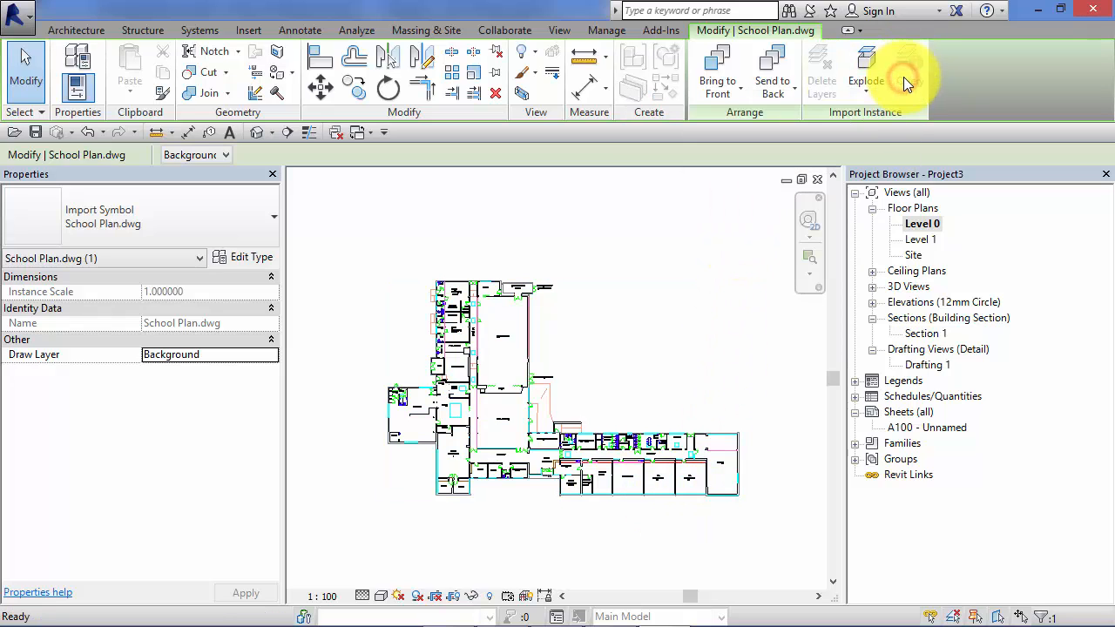
scroll(375, 323, up, 3)
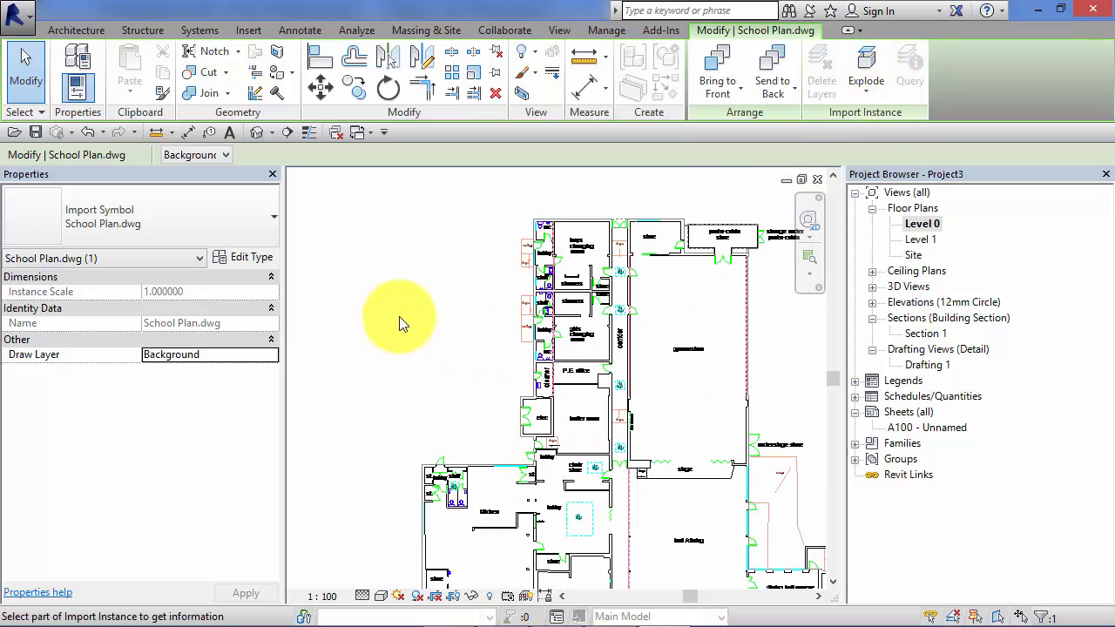
middle_drag(630, 392, 548, 428)
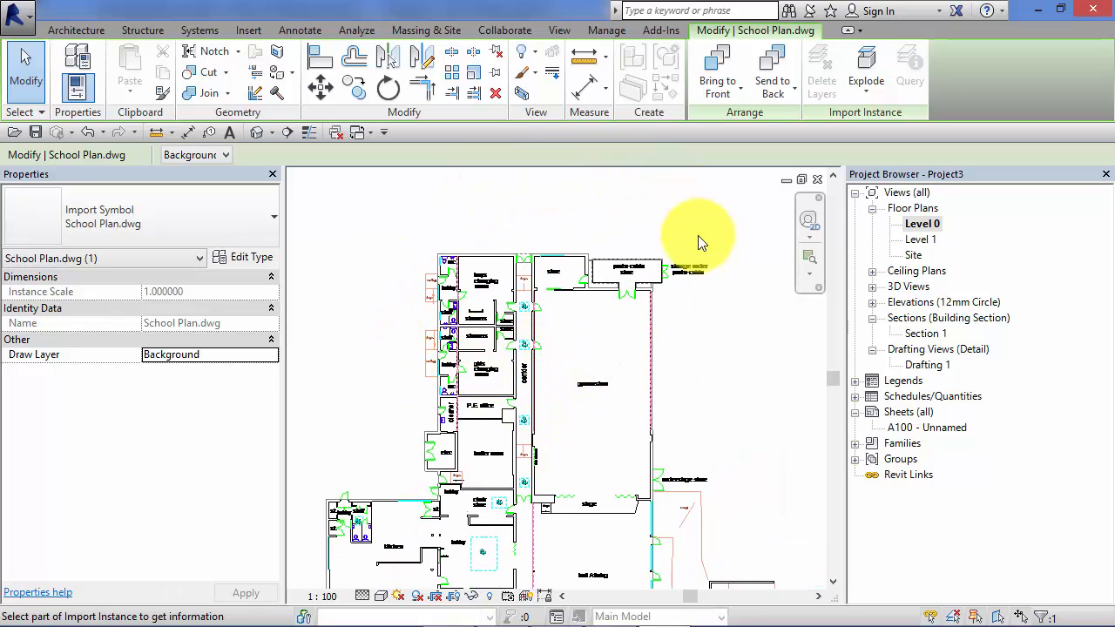
scroll(518, 320, up, 4)
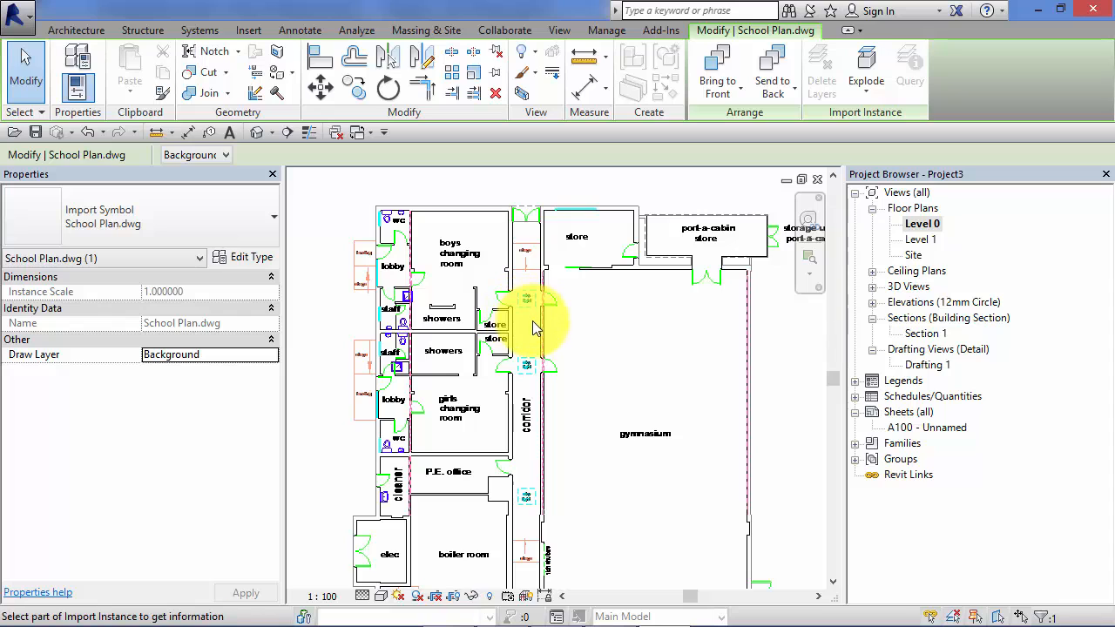
scroll(499, 331, up, 2)
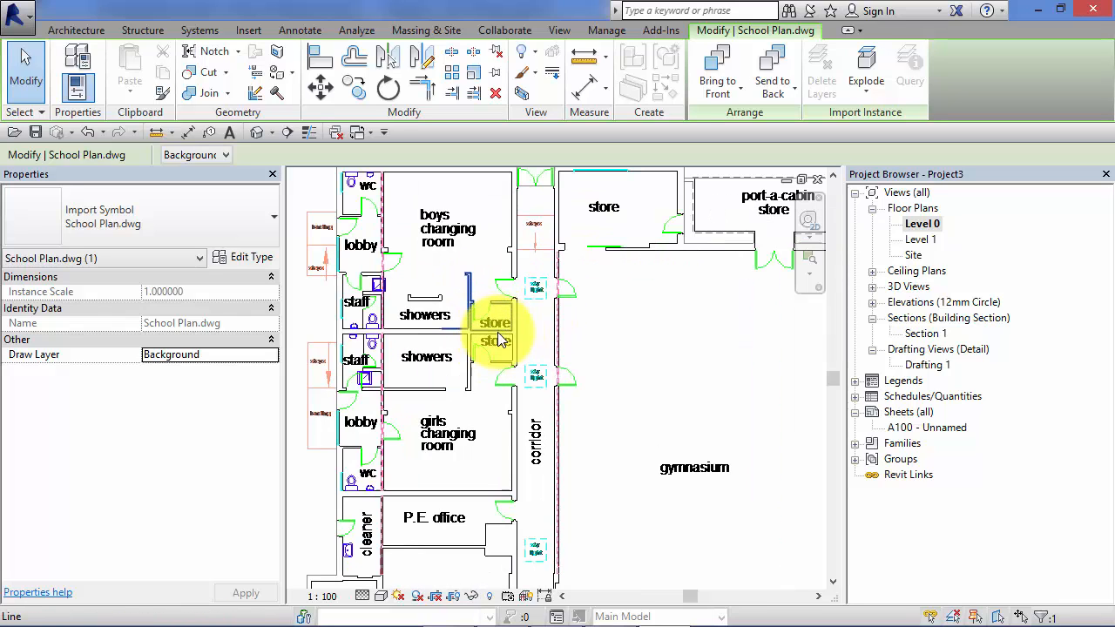
middle_drag(515, 439, 514, 439)
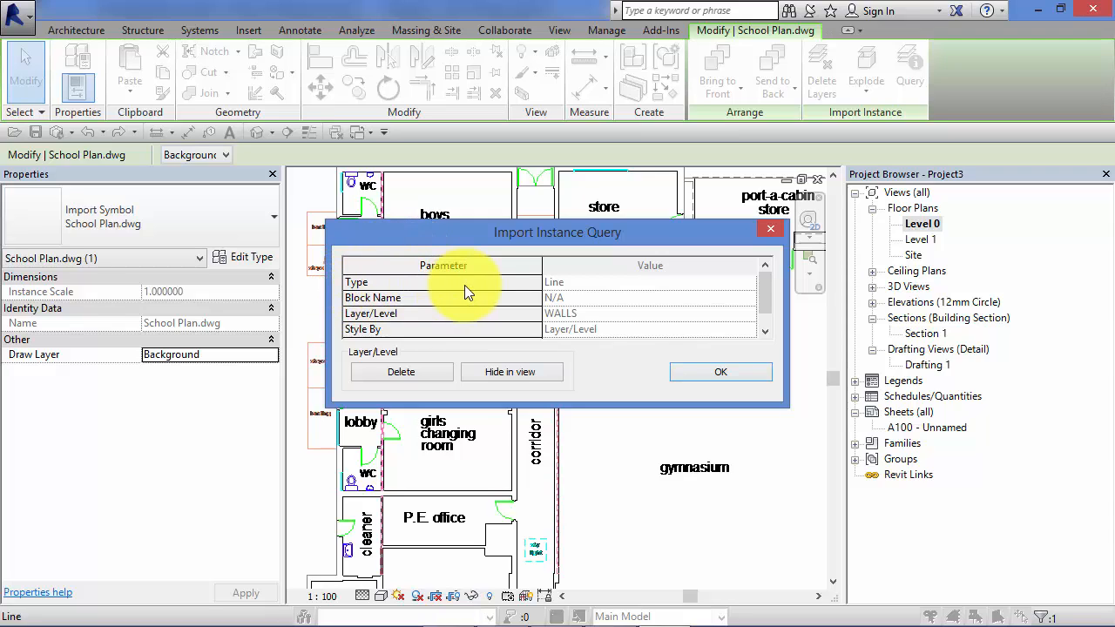
drag(576, 228, 587, 171)
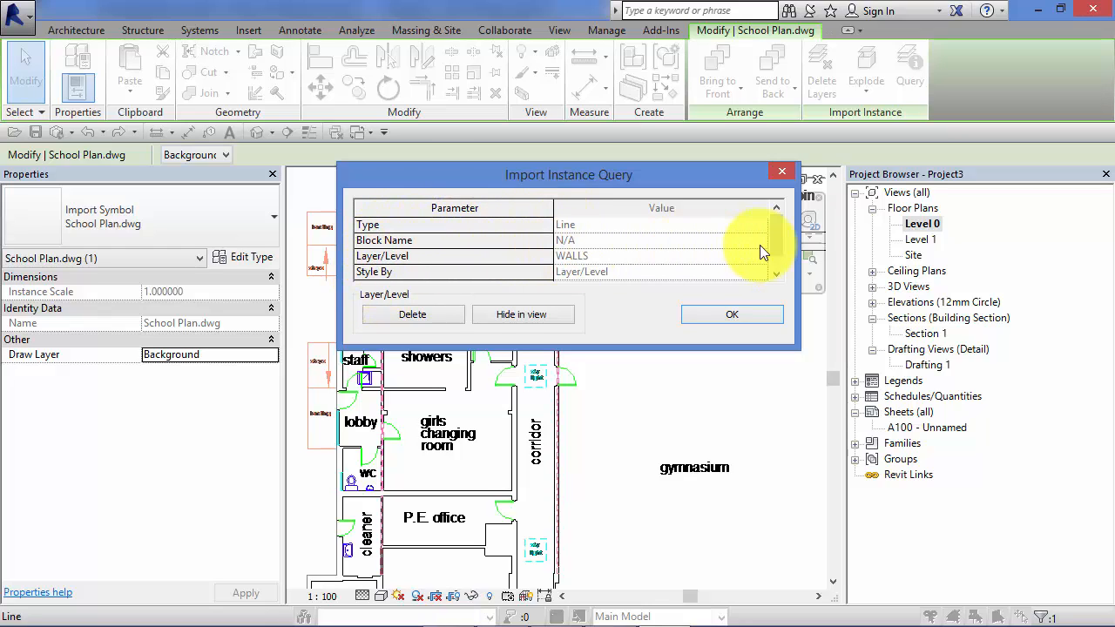
scroll(774, 240, down, 1)
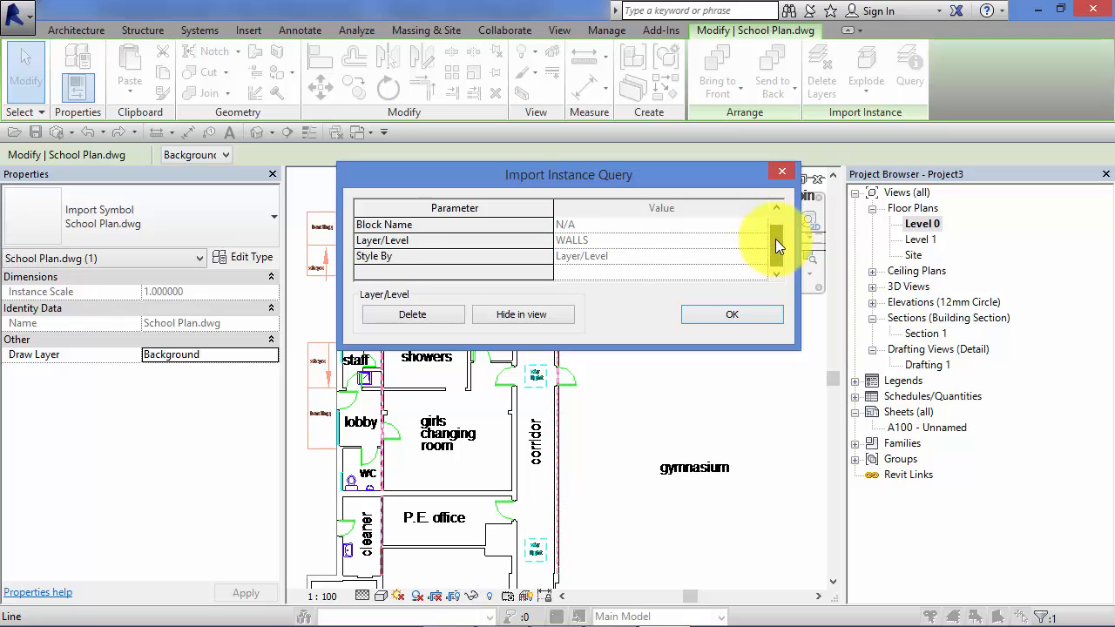
mouse_move(775, 238)
mouse_down()
mouse_move(777, 230)
mouse_move(775, 240)
mouse_up()
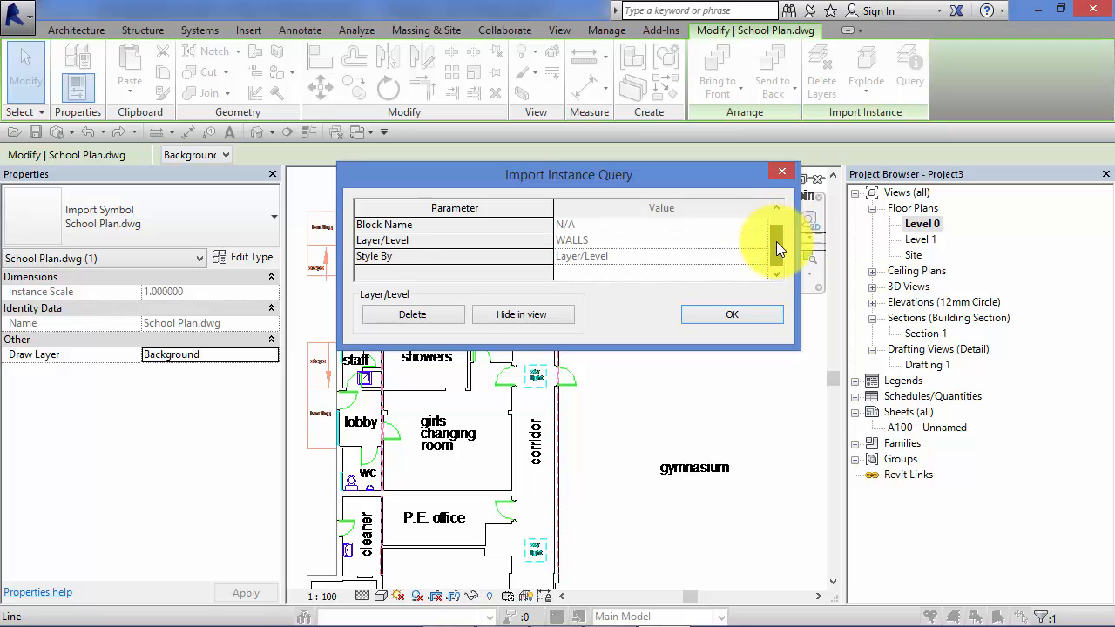
click(731, 314)
Fully explode the School Plan import, unjoining the elements that cannot be kept joined.
scroll(688, 410, down, 3)
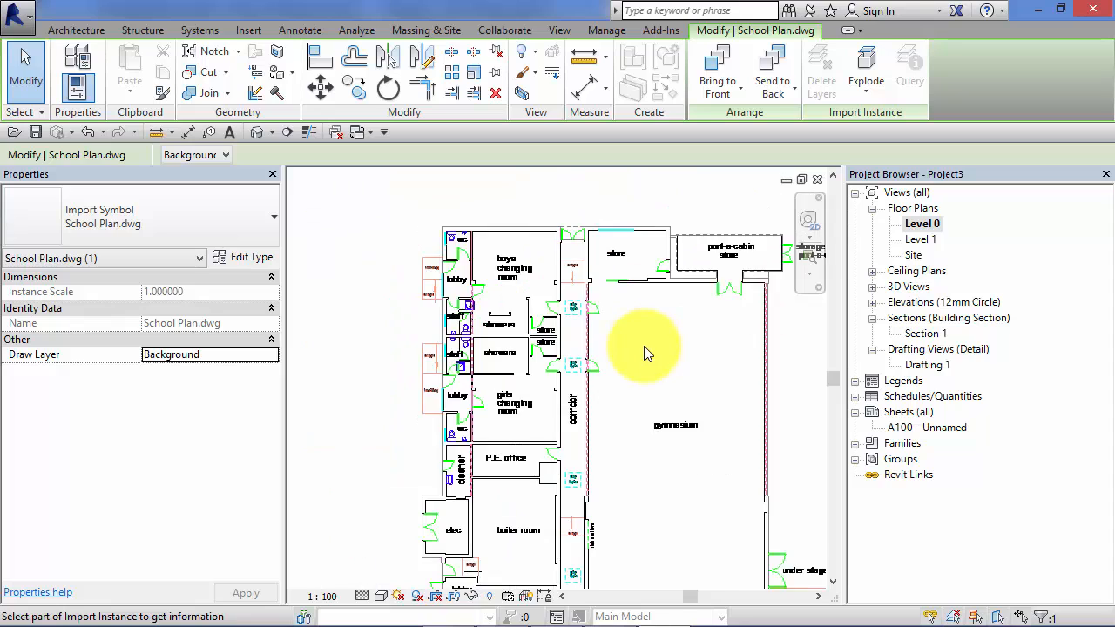
mouse_move(688, 410)
middle_down()
mouse_move(647, 363)
mouse_move(613, 348)
middle_up()
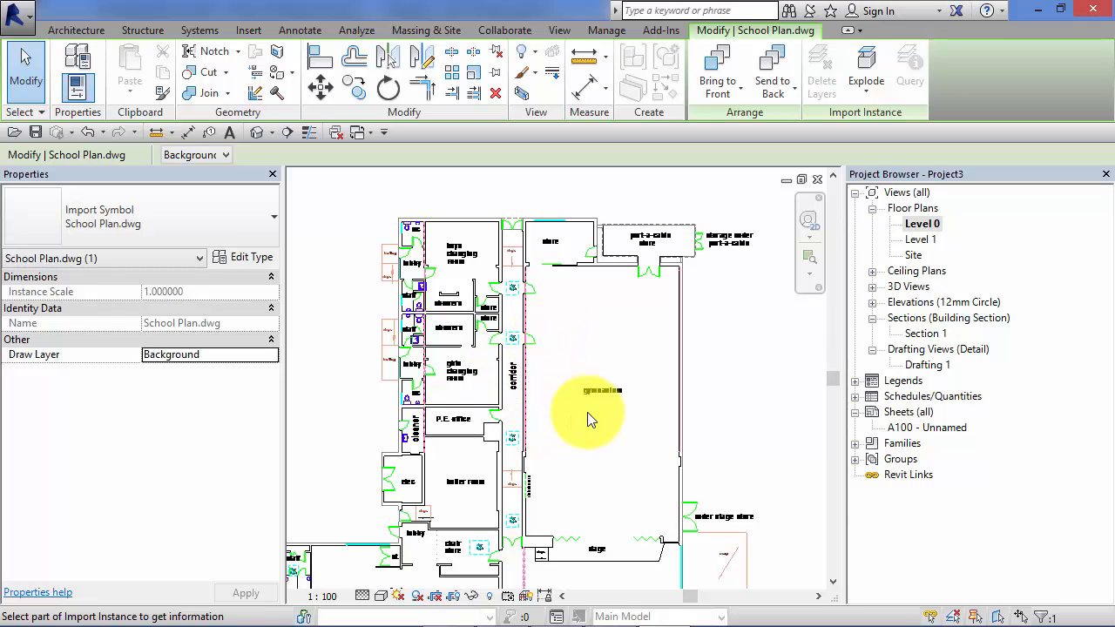
scroll(611, 401, down, 2)
middle_drag(616, 347, 571, 286)
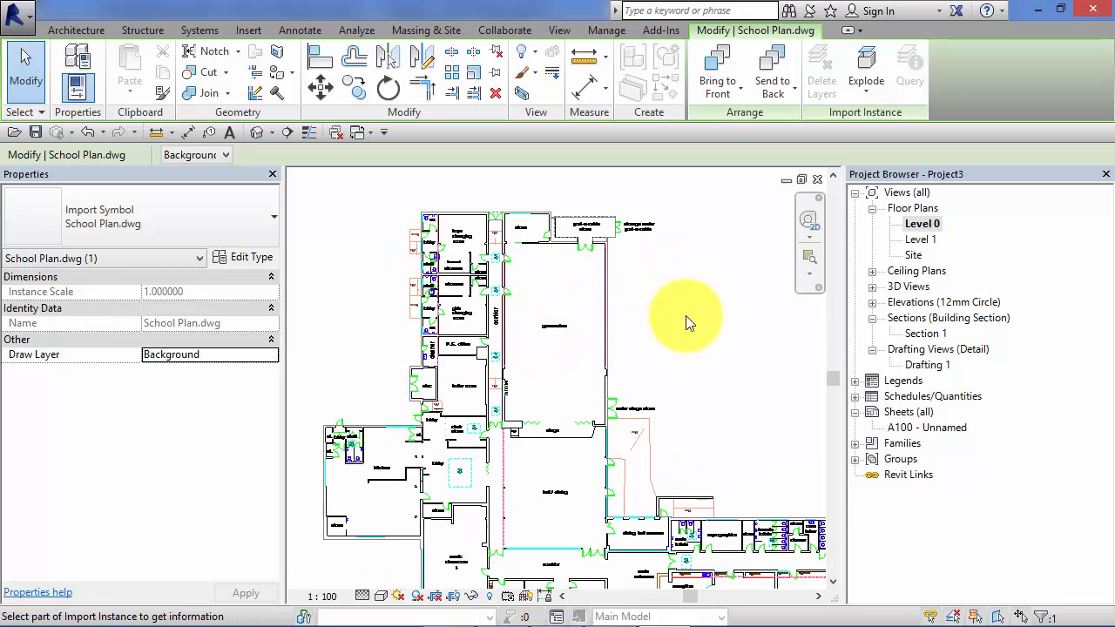
click(868, 91)
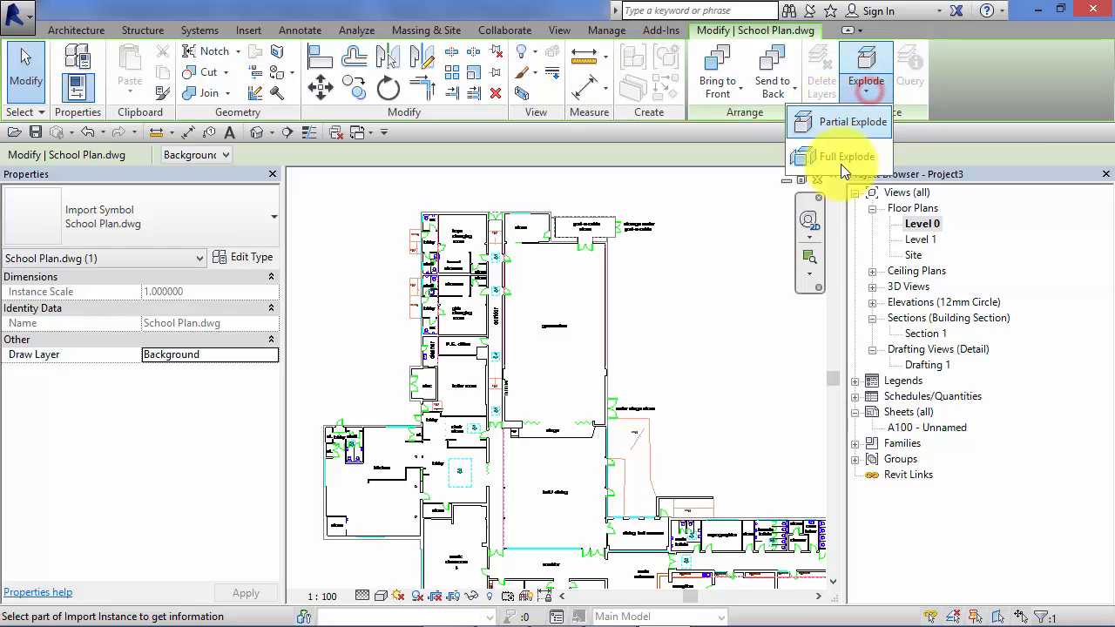
click(842, 156)
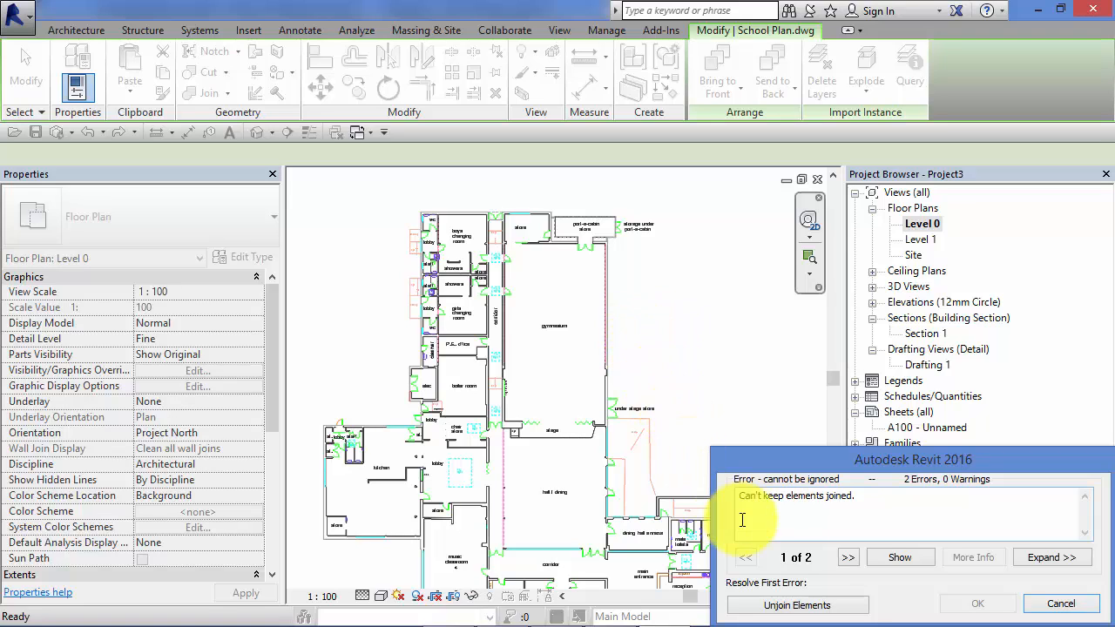
click(860, 612)
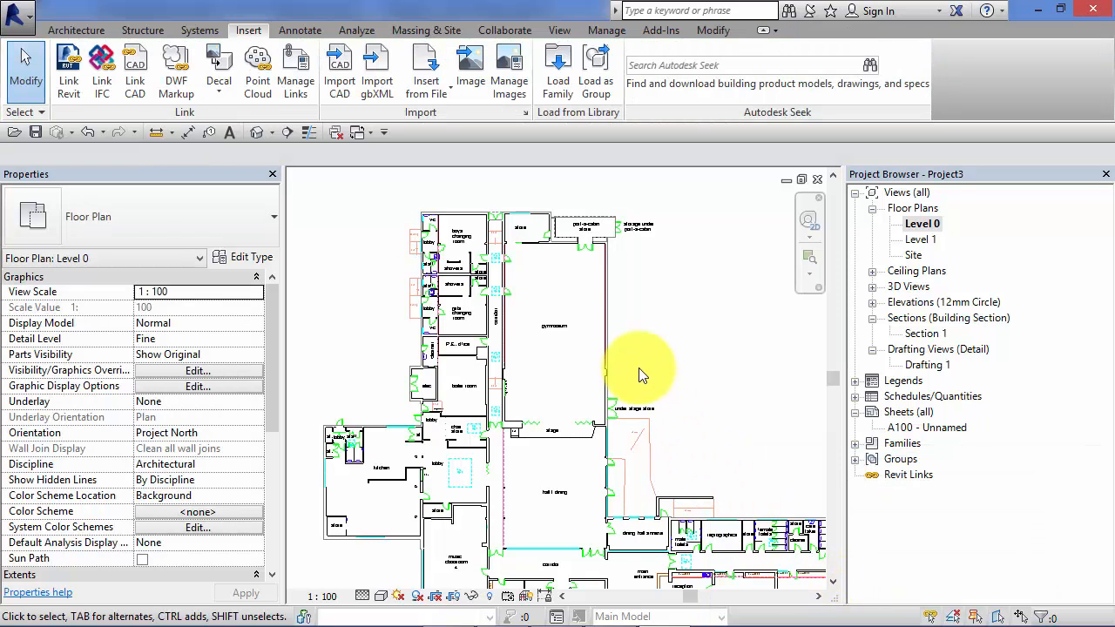
Select the gymnasium label in the exploded plan to inspect its text note properties.
scroll(566, 315, up, 1)
scroll(567, 310, up, 2)
scroll(719, 327, up, 1)
middle_drag(716, 341, 702, 481)
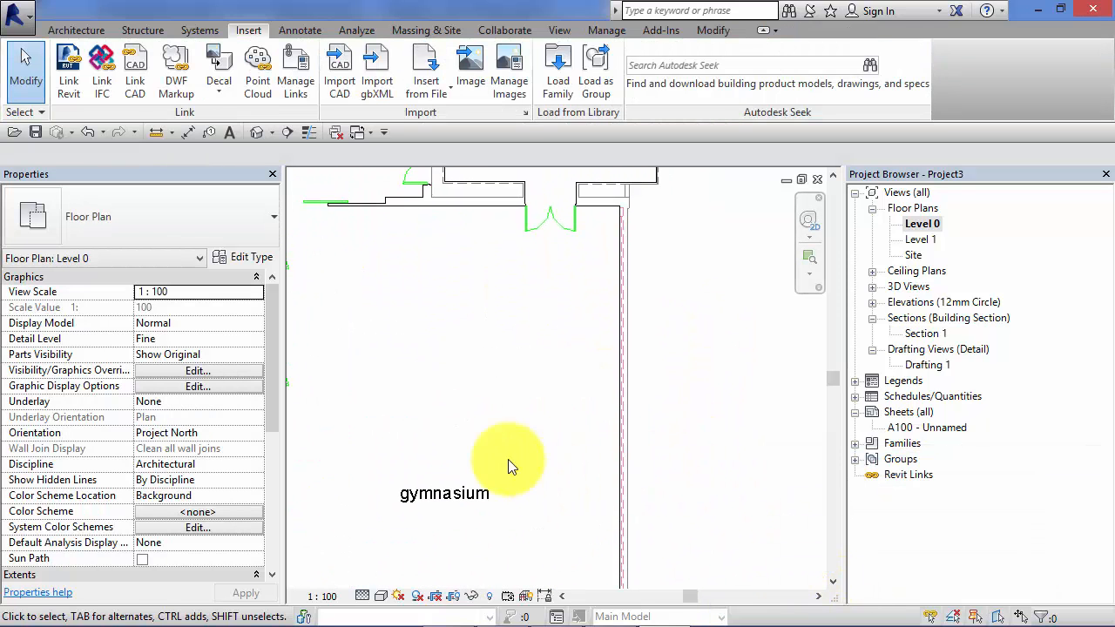
click(471, 501)
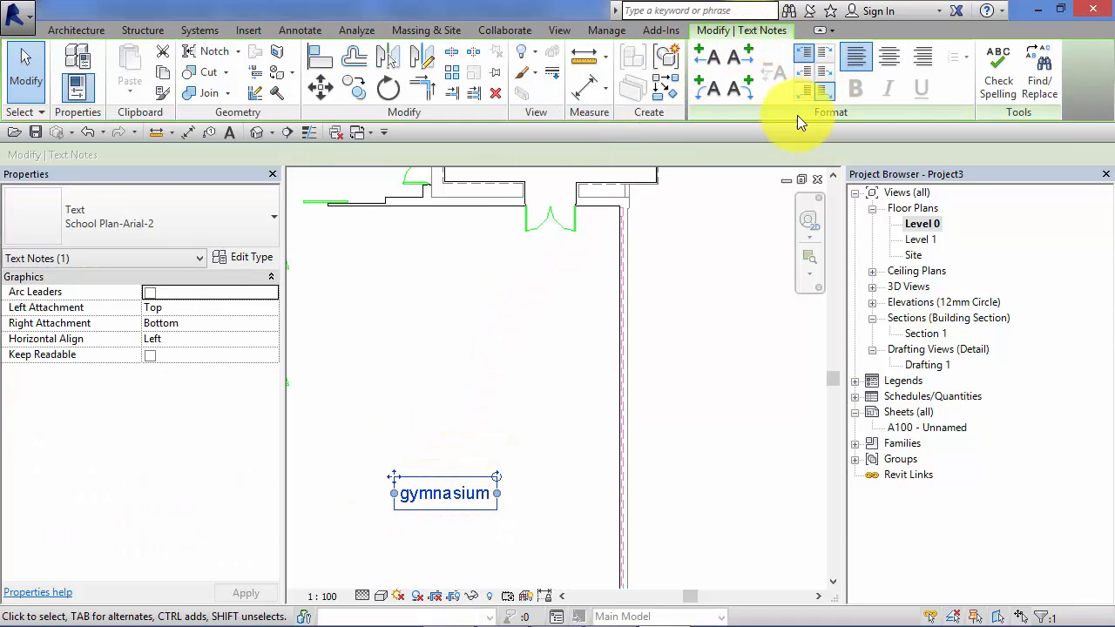
click(642, 340)
Examine the exploded plan's detail lines around the gymnasium double doors and the changing rooms.
scroll(618, 196, up, 5)
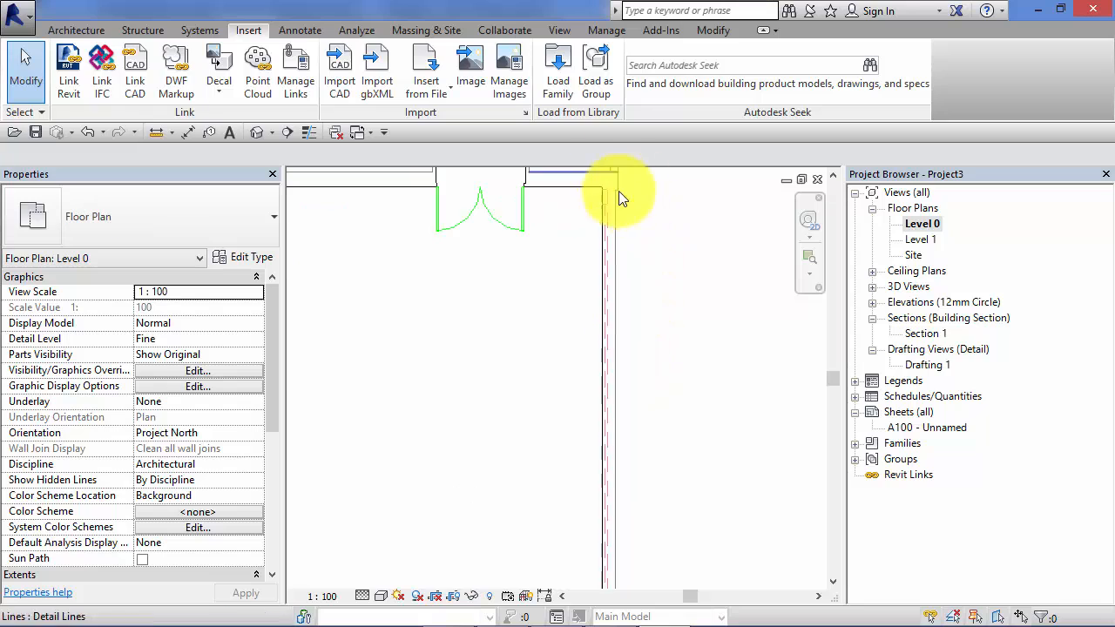
middle_drag(421, 254, 477, 378)
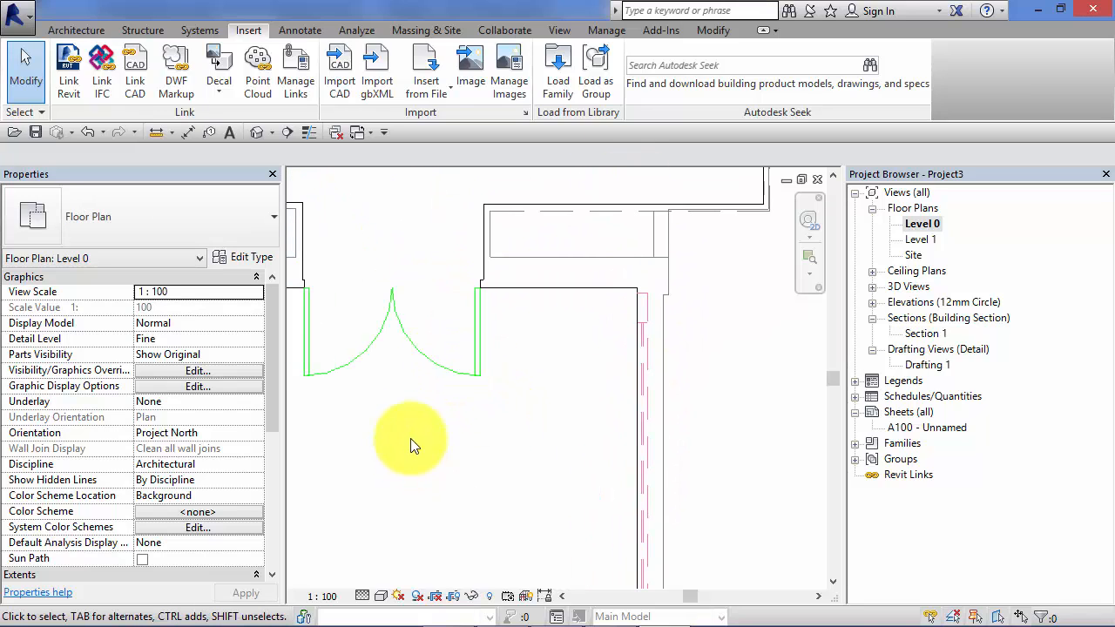
click(440, 370)
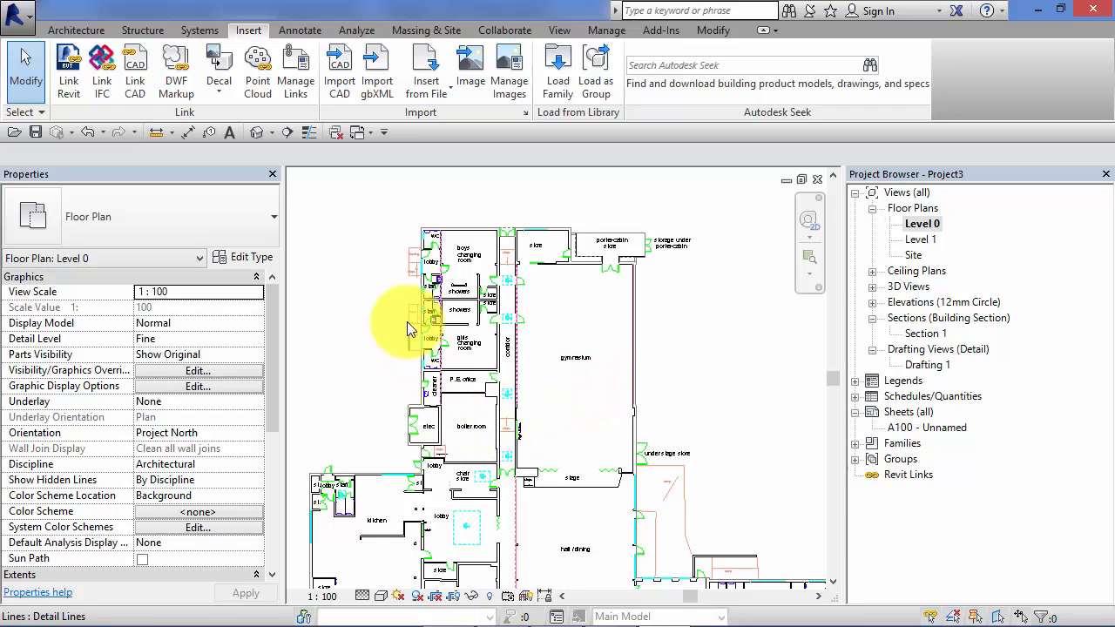
scroll(463, 226, up, 4)
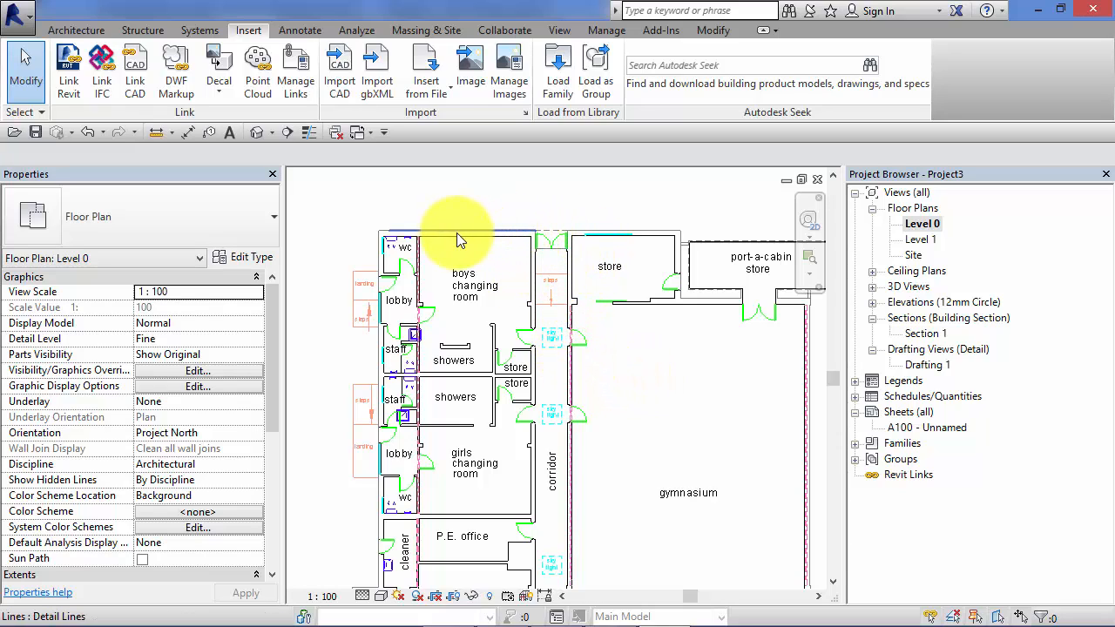
middle_drag(704, 425, 714, 391)
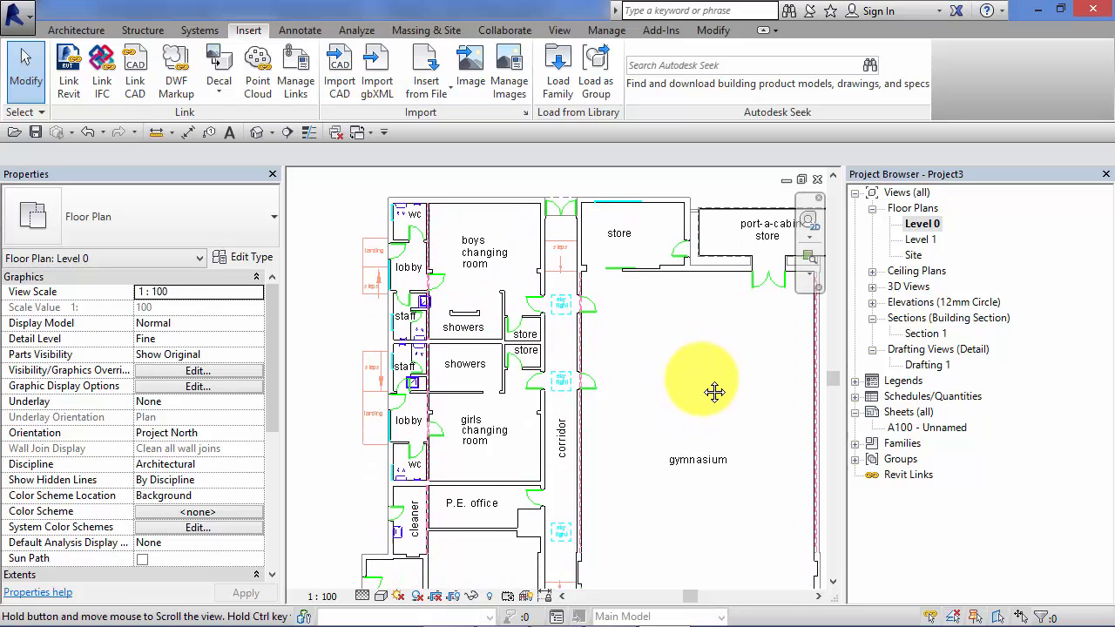